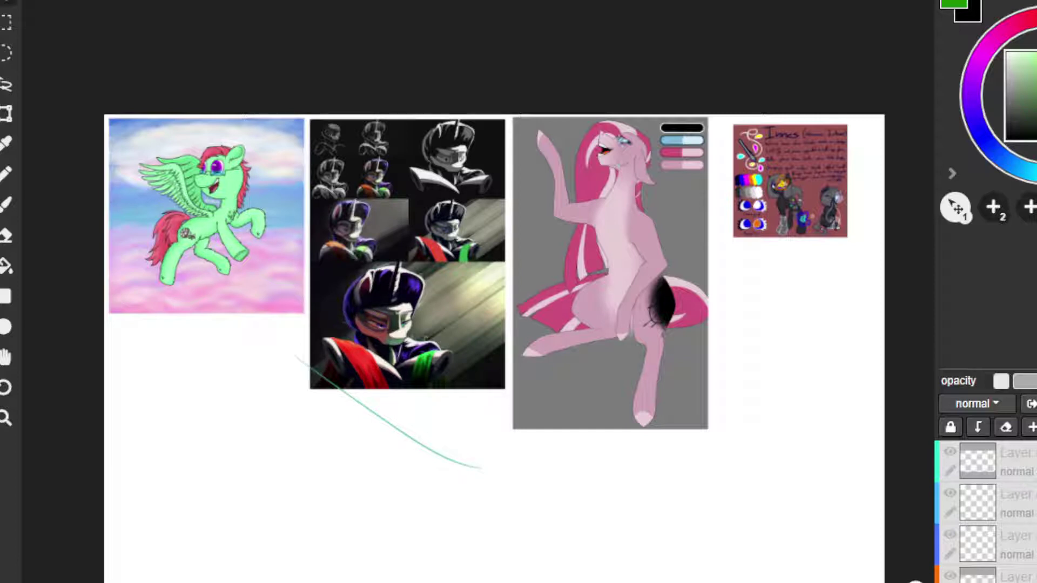
Examine the Innes reference sheet closely, including its handwritten notes, colour swatches, eye variants and both pony drawings.
key(ctrl+z)
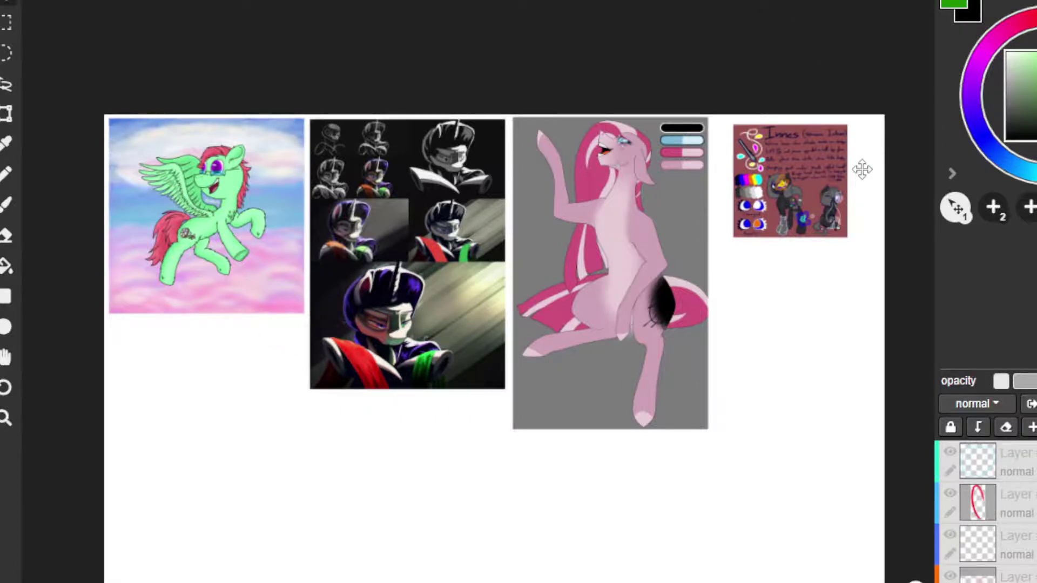
scroll(861, 169, up, 2)
scroll(862, 169, up, 1)
scroll(818, 186, up, 3)
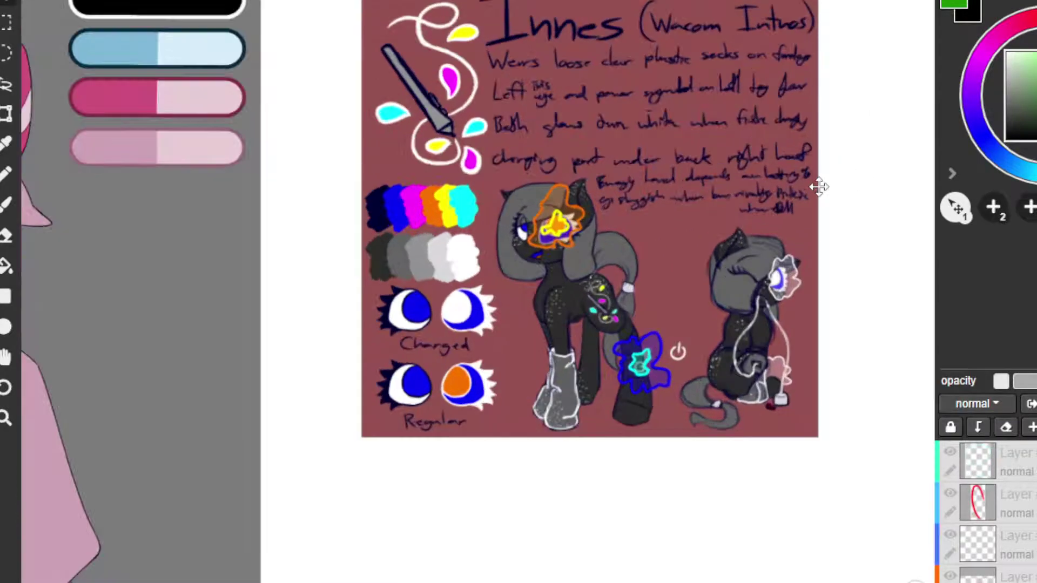
key(space)
drag(838, 51, 801, 100)
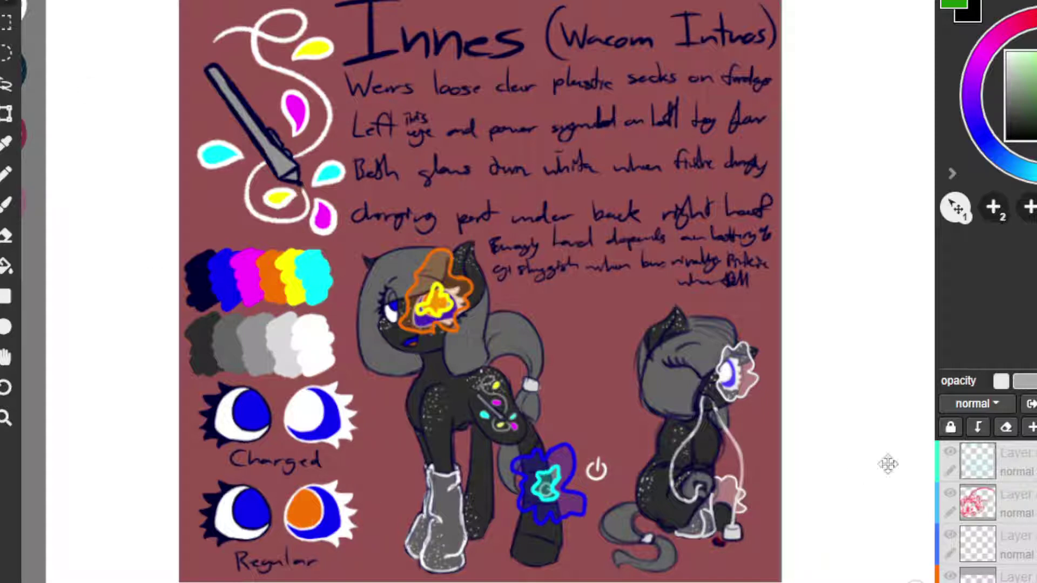
scroll(725, 422, up, 3)
scroll(782, 435, down, 2)
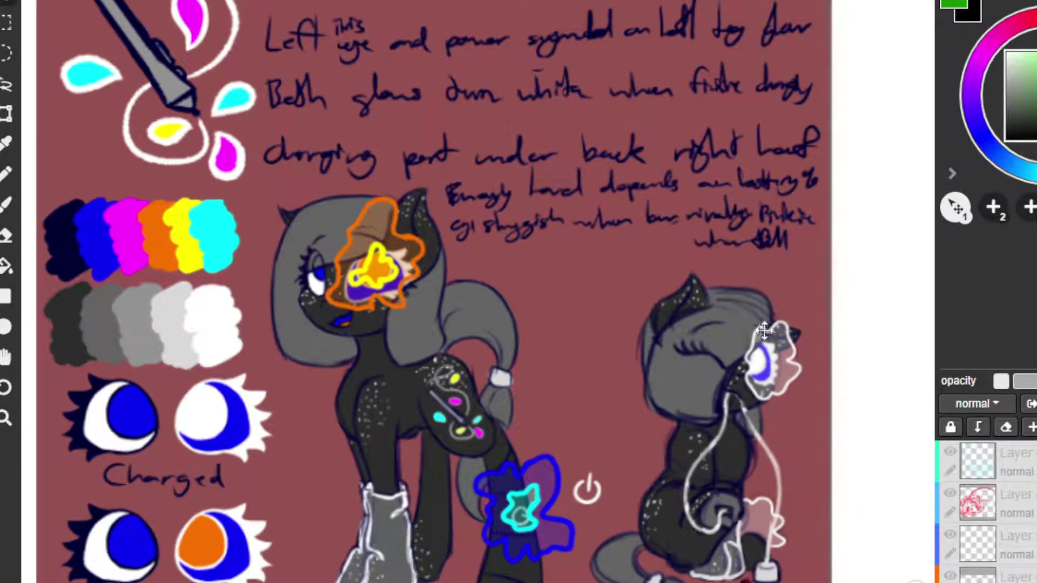
scroll(832, 338, down, 2)
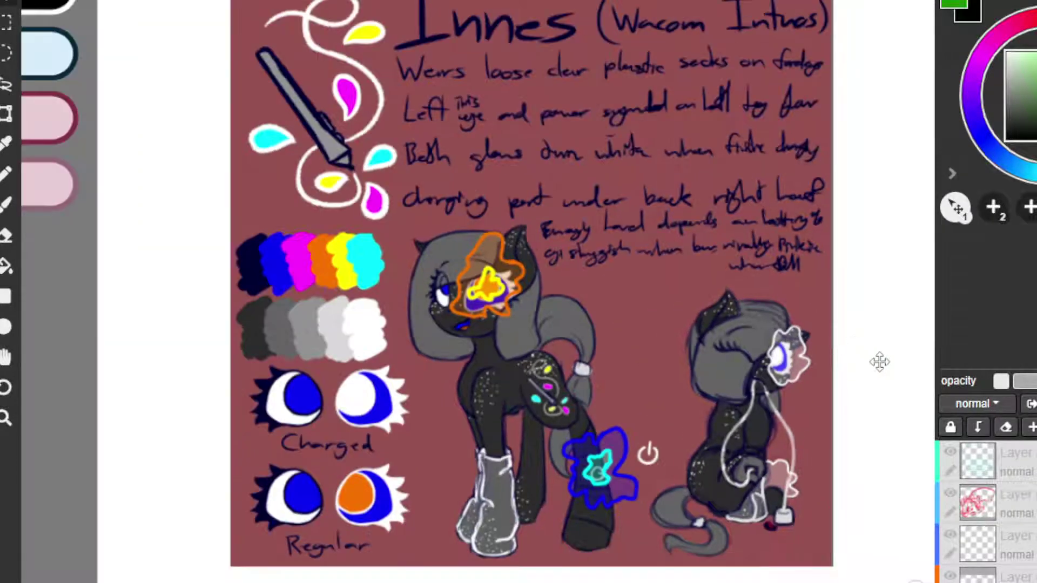
key(space)
drag(894, 377, 839, 398)
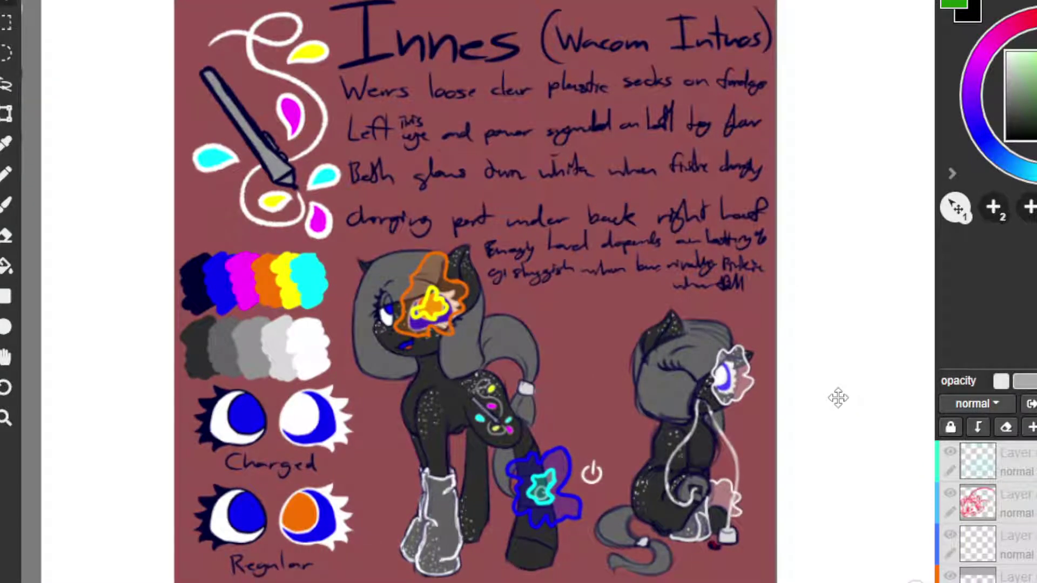
Brush a green N-shaped mark beside the Innes sheet and a green arrow pointing at the blue splotch on the hind leg.
click(6, 205)
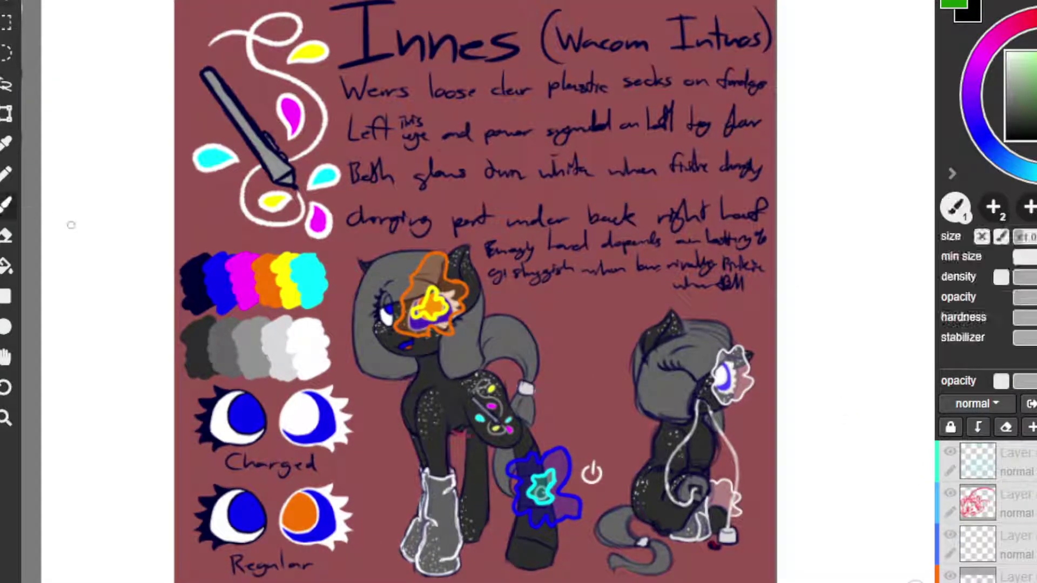
drag(113, 218, 112, 268)
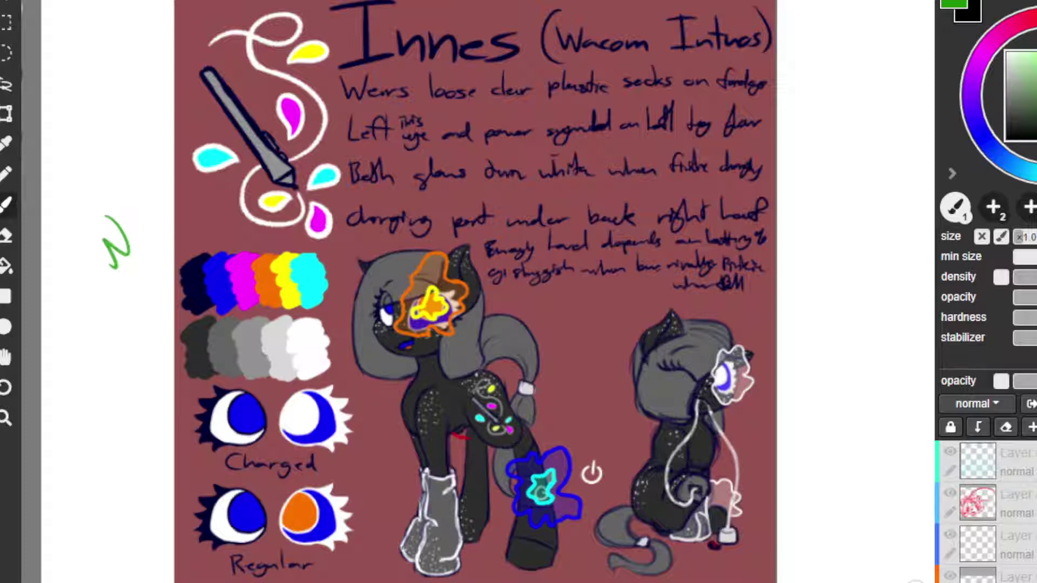
drag(466, 468, 456, 489)
key(ctrl+z)
mouse_move(581, 419)
mouse_down()
mouse_move(547, 435)
mouse_move(564, 439)
mouse_up()
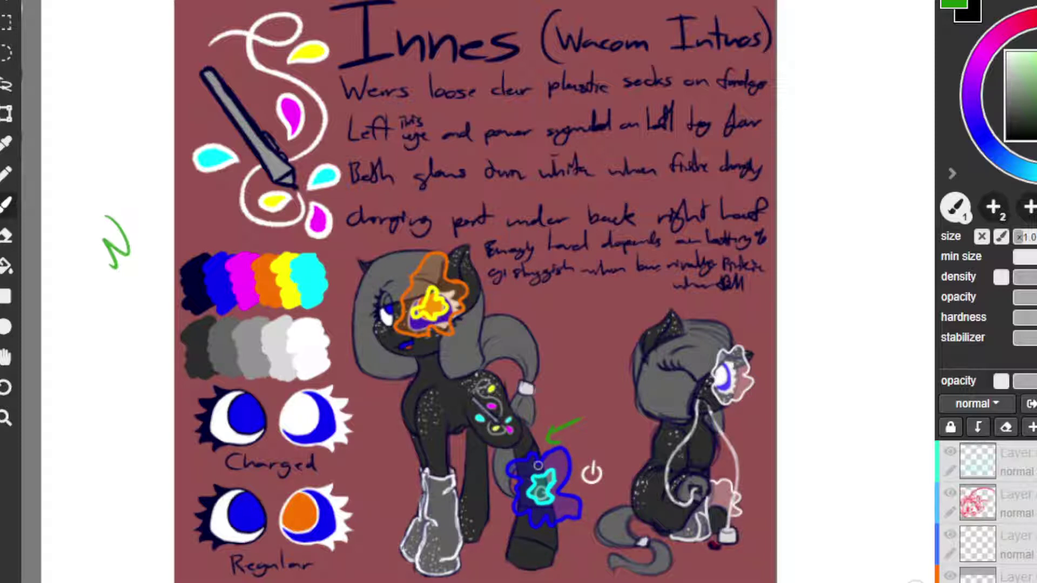
Undo the red triangle linking the standing pony's hooves.
key(Delete)
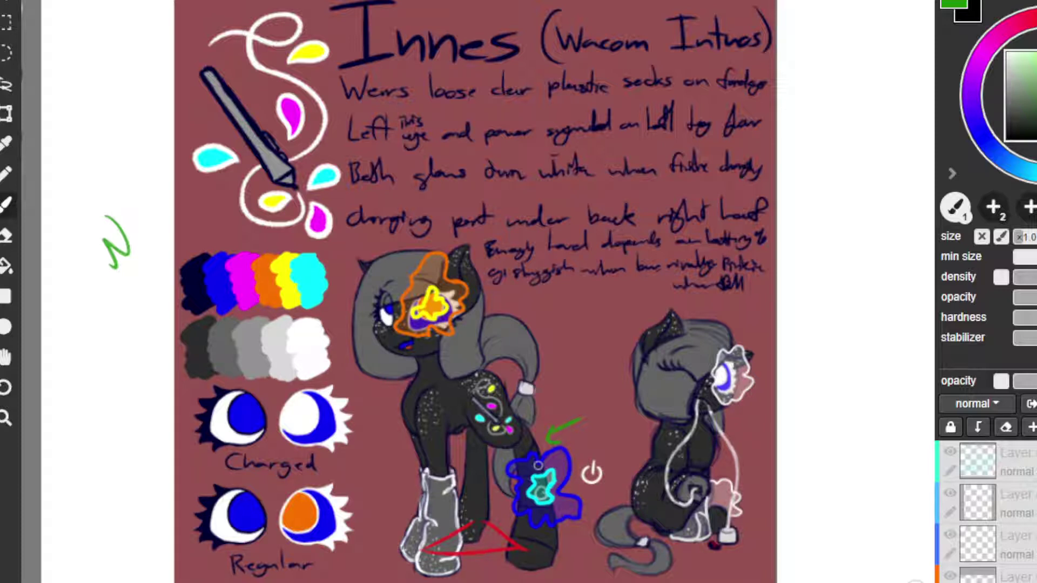
key(ctrl+z)
key(ctrl+z)
key(ctrl+z)
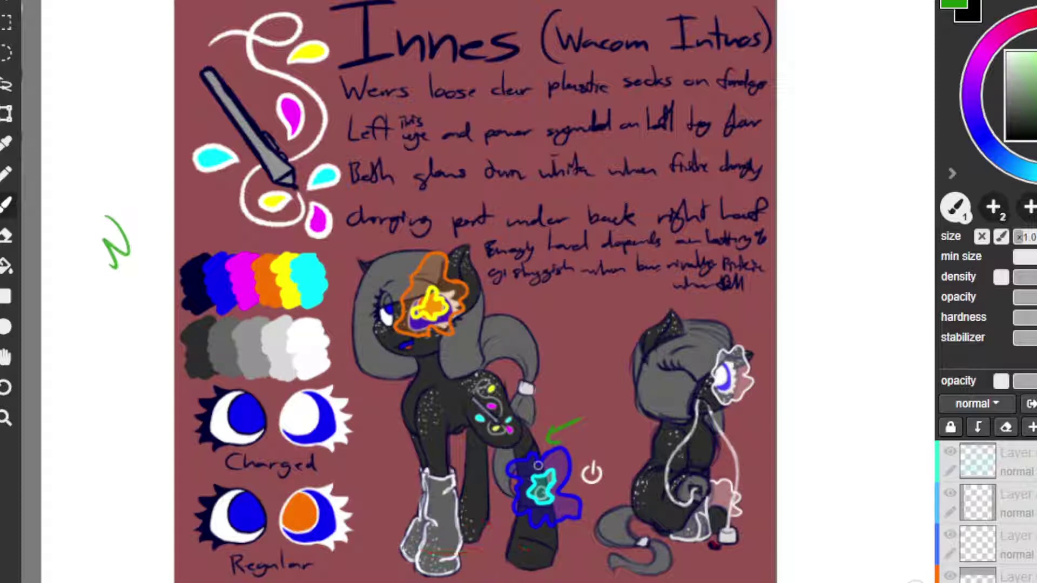
key(ctrl+z)
key(ctrl+z)
key(ctrl+z)
key(ctrl+y)
key(ctrl+y)
key(ctrl+z)
key(ctrl+z)
Try a straight red guide line from the standing pony's chin down to its front hoof.
drag(412, 342, 463, 552)
key(ctrl+y)
key(ctrl+y)
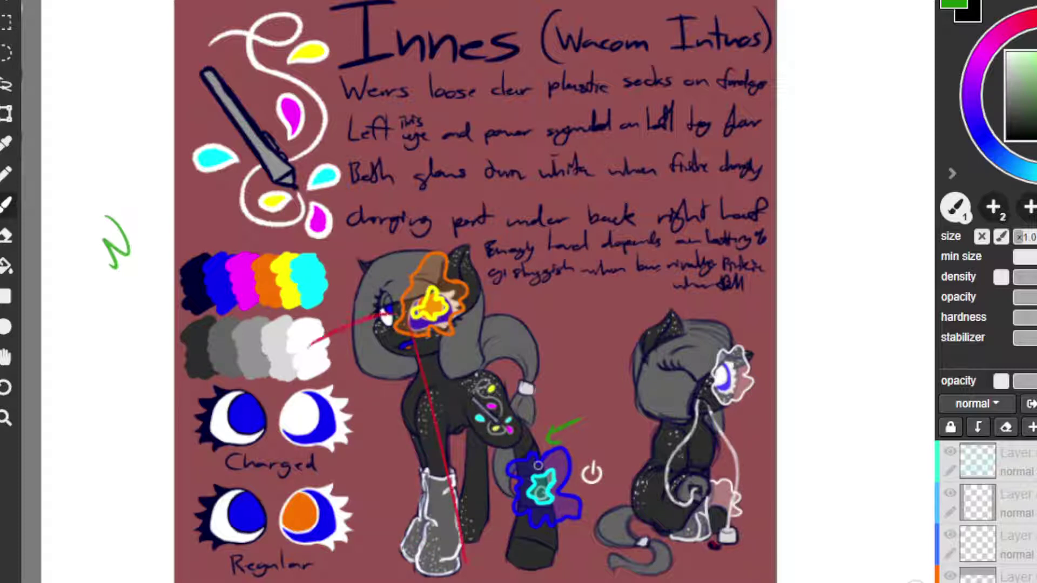
key(ctrl+z)
key(ctrl+z)
key(ctrl+z)
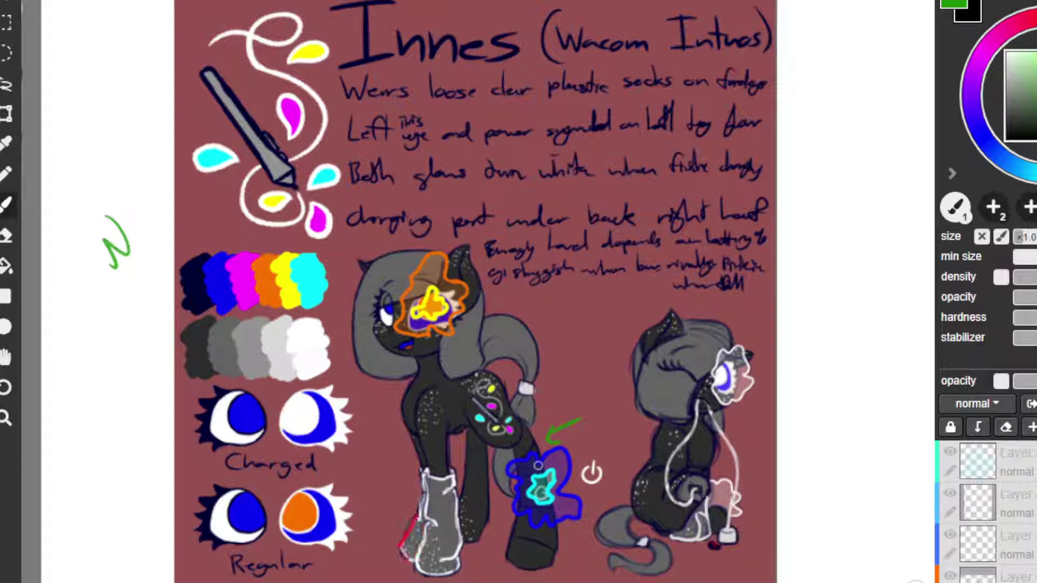
Try a short red stroke along the outer edge of the standing pony's plastic sock.
drag(416, 519, 400, 540)
key(ctrl+z)
key(ctrl+z)
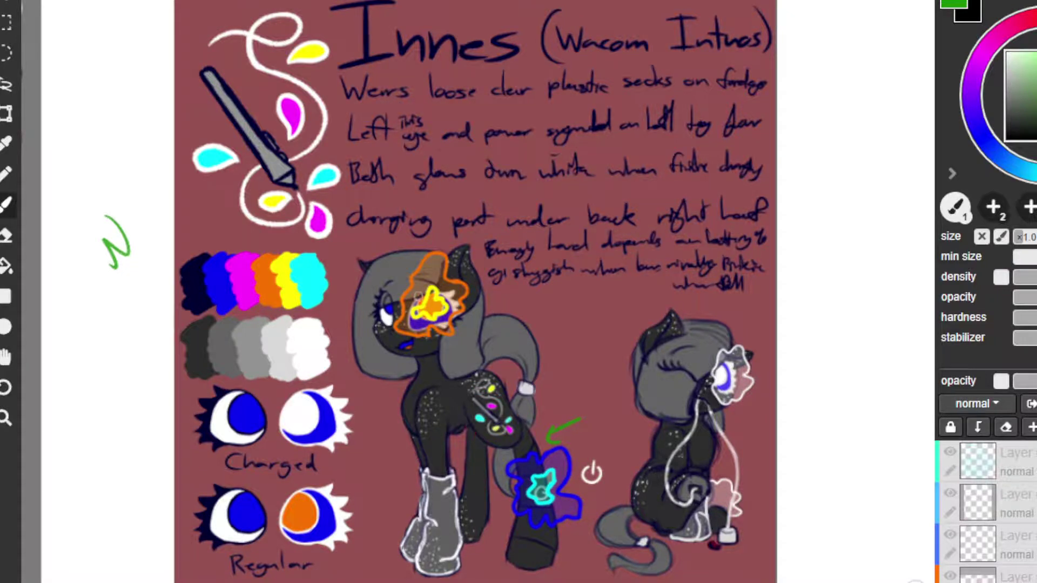
scroll(419, 300, up, 2)
scroll(419, 300, down, 2)
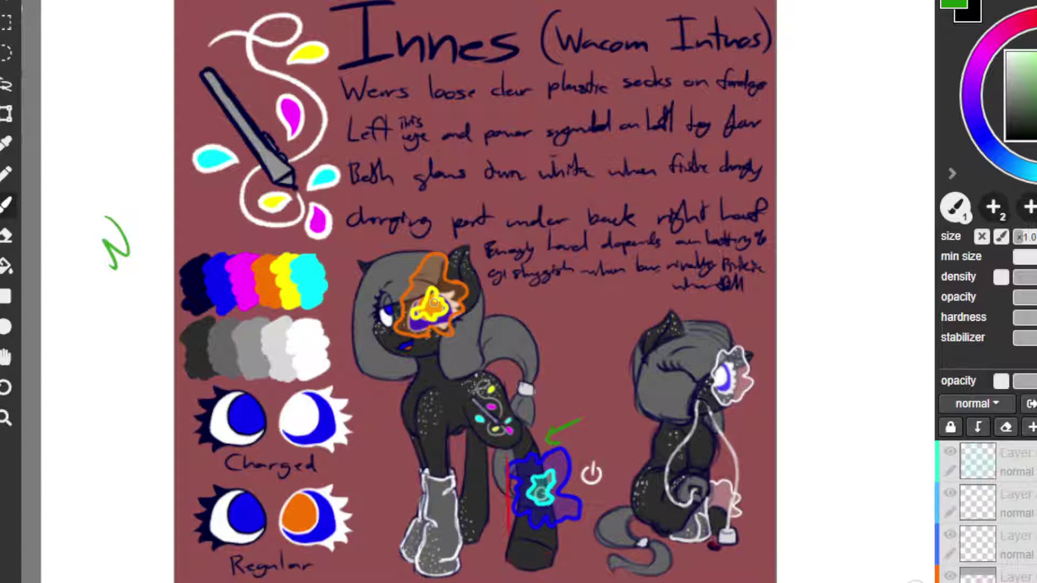
Try red guide lines framing the standing pony's hind leg and the base of its hoof.
drag(507, 552, 544, 560)
key(ctrl+z)
drag(528, 438, 558, 541)
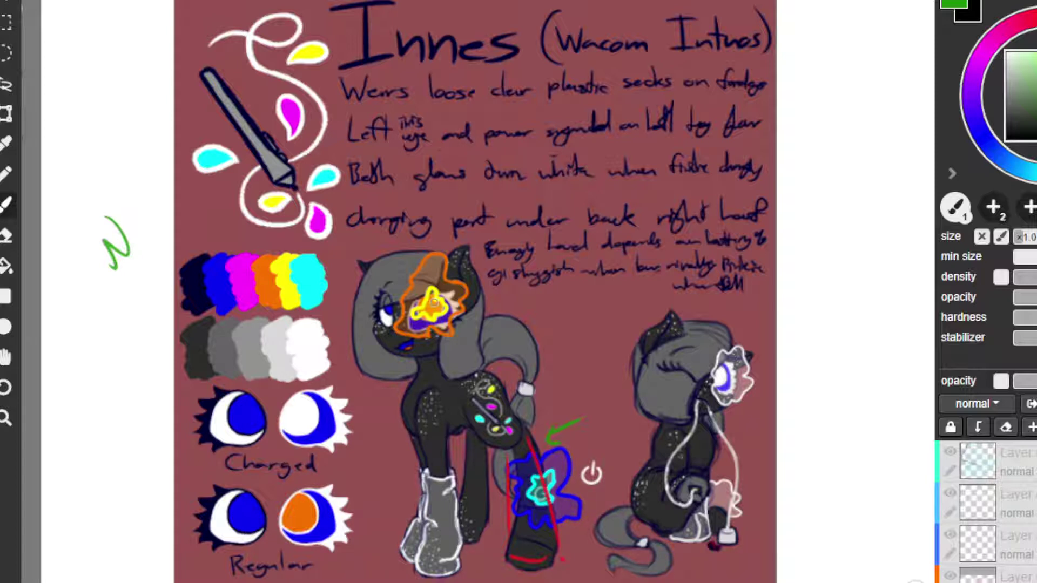
key(ctrl+z)
key(ctrl+z)
key(ctrl+z)
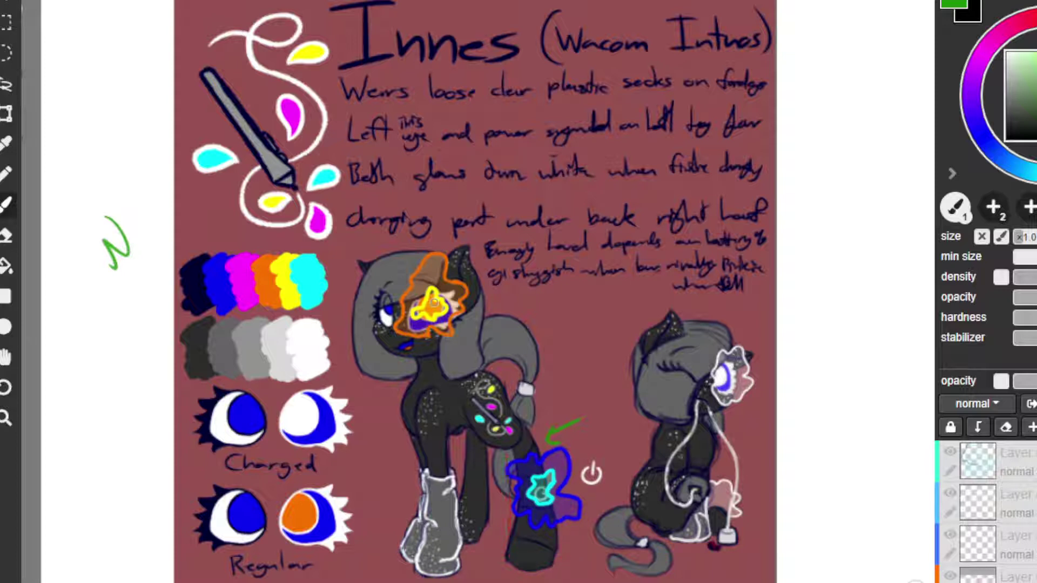
Try a red curve following the standing pony's hind leg from the hip down to the hoof.
mouse_move(478, 387)
mouse_down()
mouse_move(528, 461)
mouse_move(516, 443)
mouse_move(542, 541)
mouse_move(543, 555)
mouse_move(517, 443)
mouse_move(539, 568)
mouse_up()
key(ctrl+z)
mouse_move(516, 431)
mouse_down()
mouse_move(540, 551)
mouse_move(531, 578)
mouse_move(537, 568)
mouse_up()
key(ctrl+z)
key(ctrl+z)
key(ctrl+z)
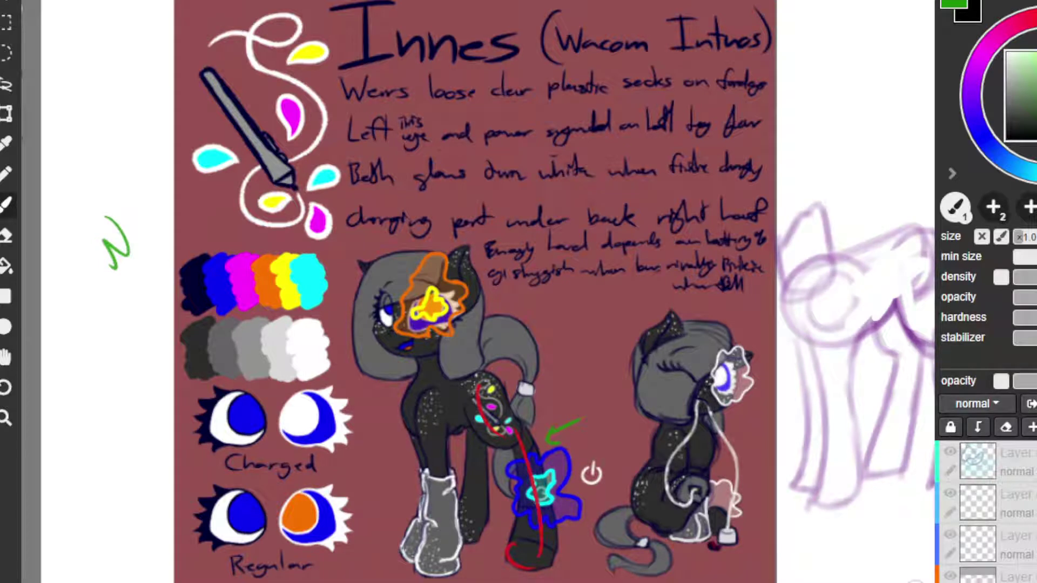
key(ctrl+z)
key(ctrl+z)
key(ctrl+z)
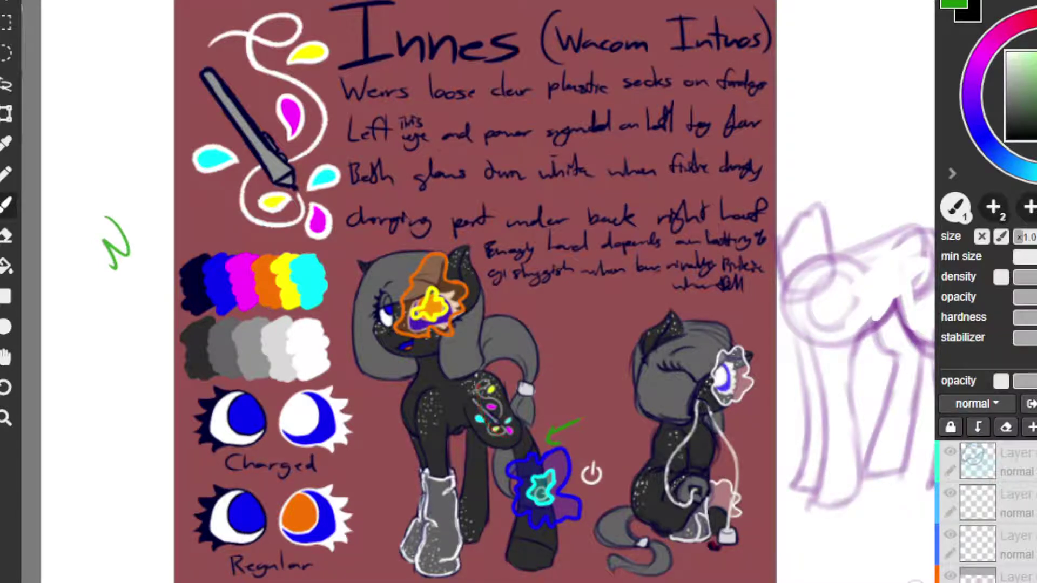
key(ctrl+z)
Try a red balance line through the standing pony's head and front leg, with red ground lines connecting the hooves.
drag(411, 227, 434, 410)
key(ctrl+z)
drag(408, 158, 456, 546)
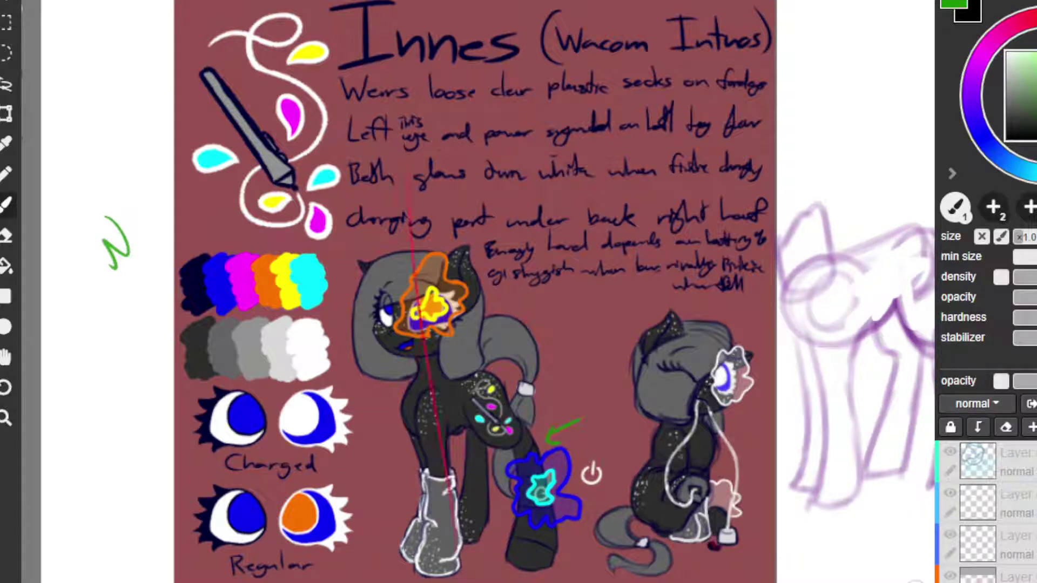
drag(387, 565, 547, 549)
drag(453, 540, 411, 561)
mouse_move(411, 558)
mouse_down()
mouse_move(460, 522)
mouse_move(528, 551)
mouse_up()
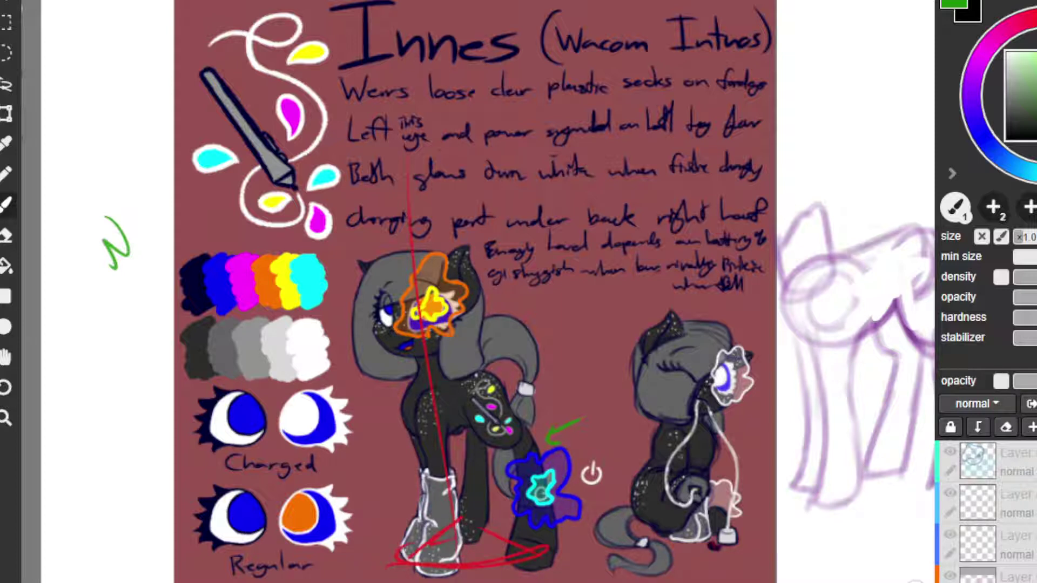
key(ctrl+z)
key(ctrl+z)
key(ctrl+z)
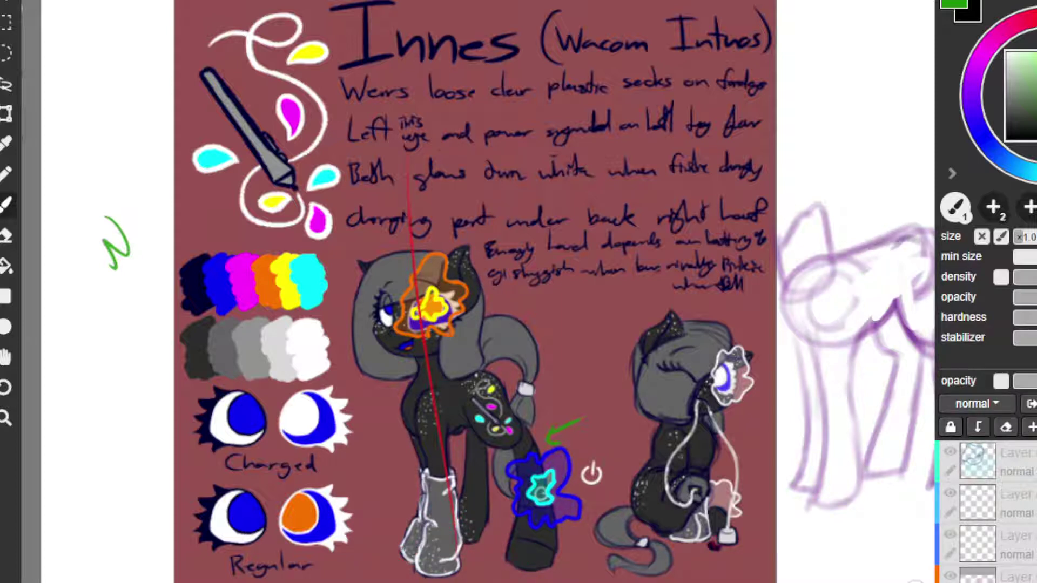
key(ctrl+z)
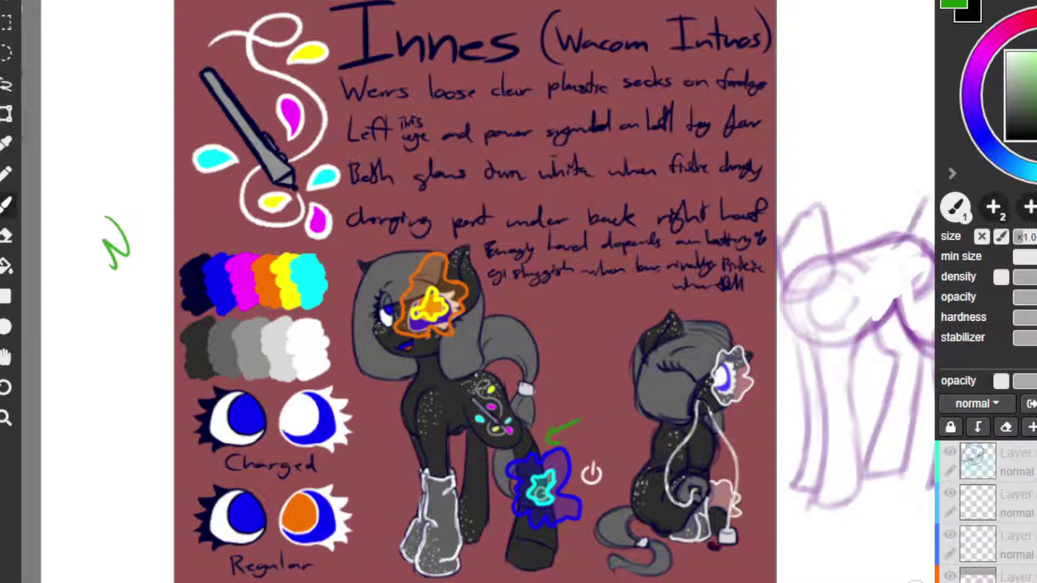
Try sketching a round purple head and a neck onto the rough pony body beside the reference sheet.
mouse_move(780, 259)
mouse_down()
mouse_move(811, 156)
mouse_move(835, 189)
mouse_up()
mouse_move(810, 146)
mouse_down()
mouse_move(837, 216)
mouse_move(807, 227)
mouse_up()
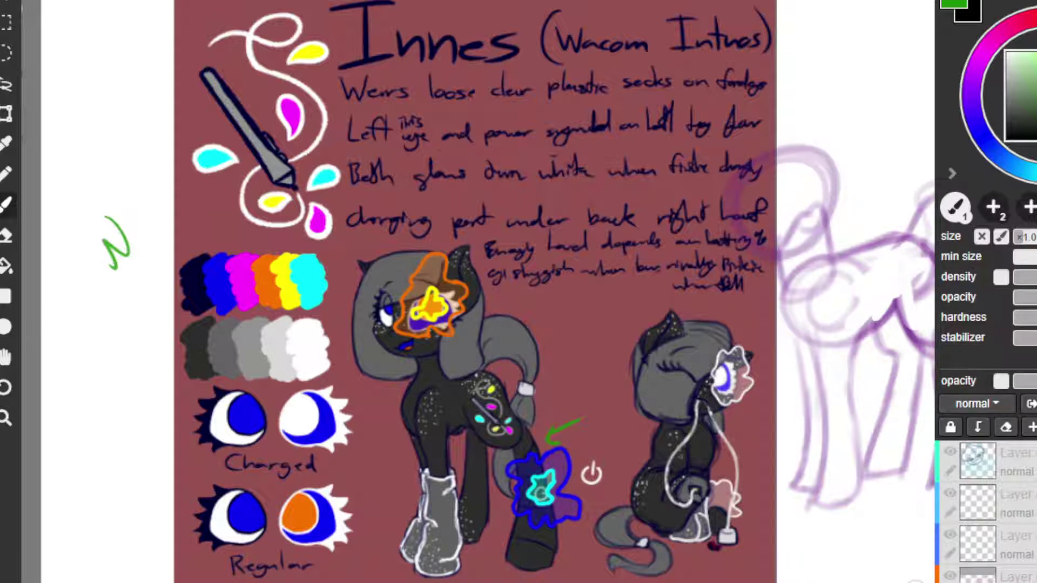
drag(830, 182, 837, 268)
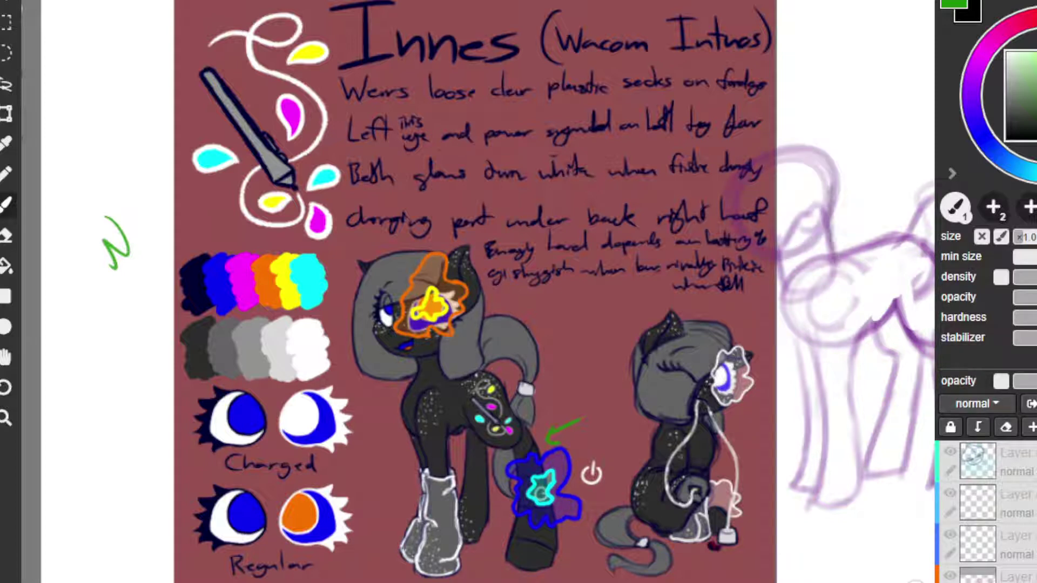
mouse_move(842, 218)
mouse_down()
mouse_move(835, 258)
mouse_move(782, 289)
mouse_up()
drag(790, 216, 783, 331)
drag(831, 237, 837, 251)
drag(782, 280, 778, 296)
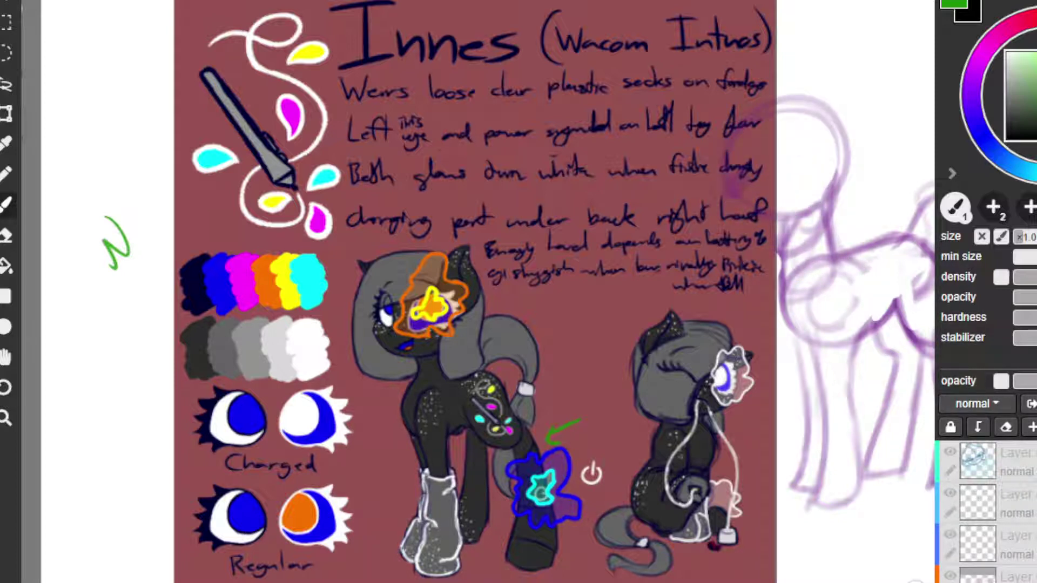
Undo the purple head and neck strokes on the rough pony sketch.
key(ctrl+z)
key(ctrl+z)
key(ctrl+z)
key(ctrl+z)
key(ctrl+z)
key(ctrl+z)
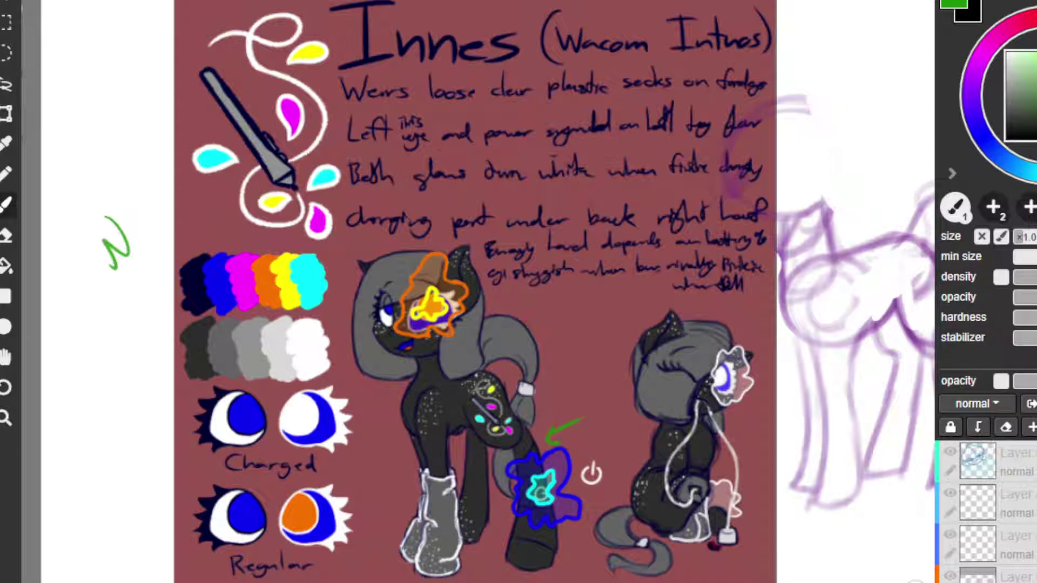
key(ctrl+z)
key(ctrl+z)
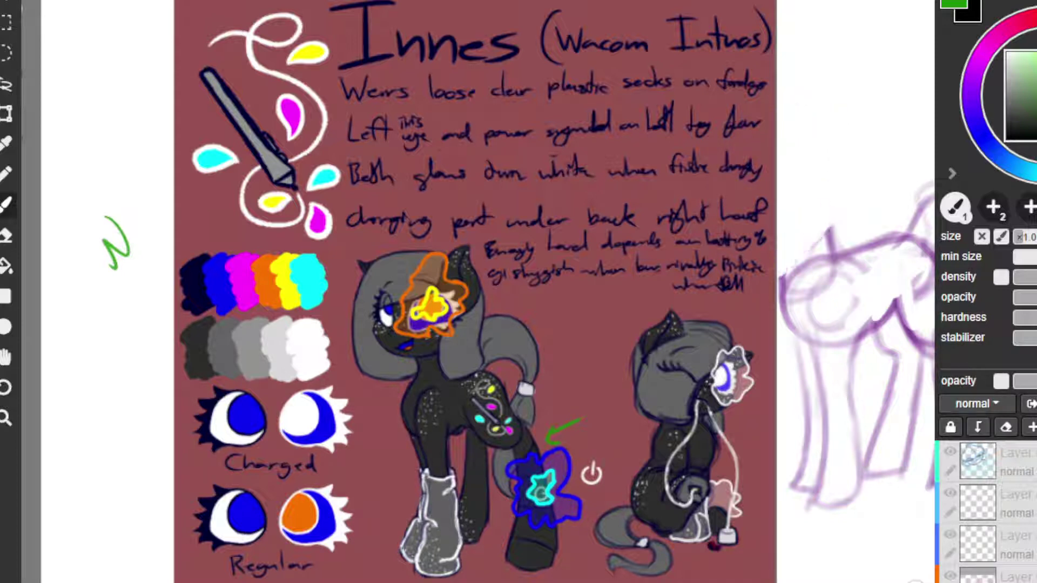
Restore the purple neck outline above the chest of the rough pony sketch.
key(ctrl+y)
key(ctrl+y)
key(ctrl+y)
key(ctrl+y)
key(ctrl+y)
key(ctrl+y)
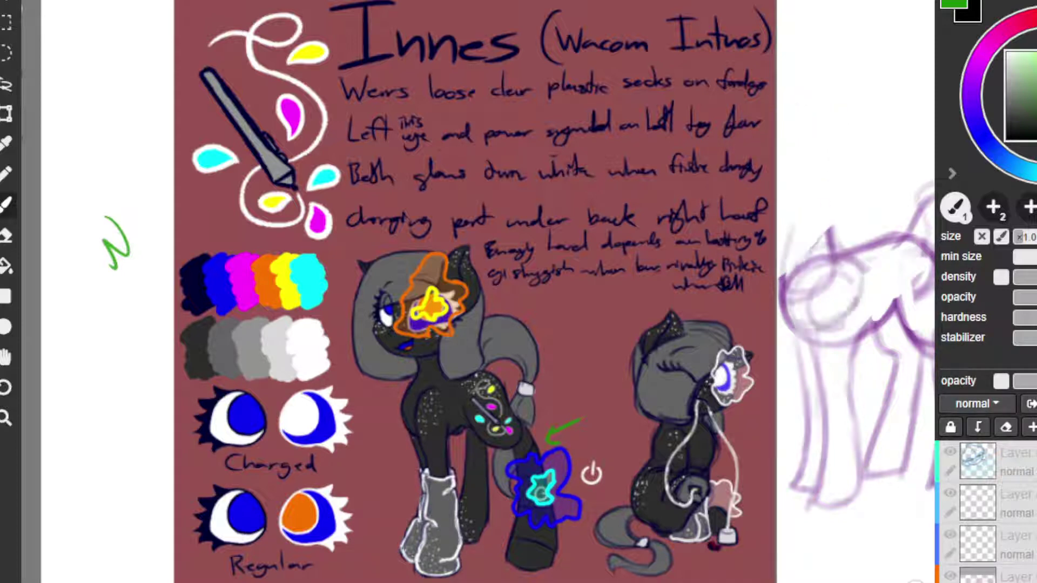
key(ctrl+y)
key(ctrl+y)
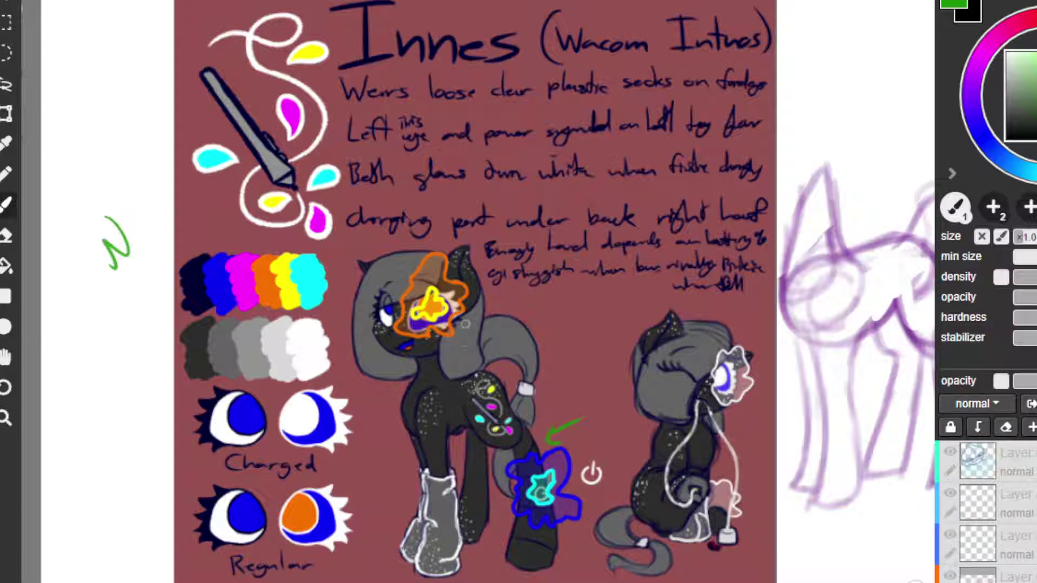
Draw a green arrow pointing at the orange-outlined eye and hatch the blue iris of the charged eye with pale strokes.
mouse_move(466, 320)
mouse_down()
mouse_move(488, 333)
mouse_move(471, 320)
mouse_move(495, 338)
mouse_move(472, 320)
mouse_up()
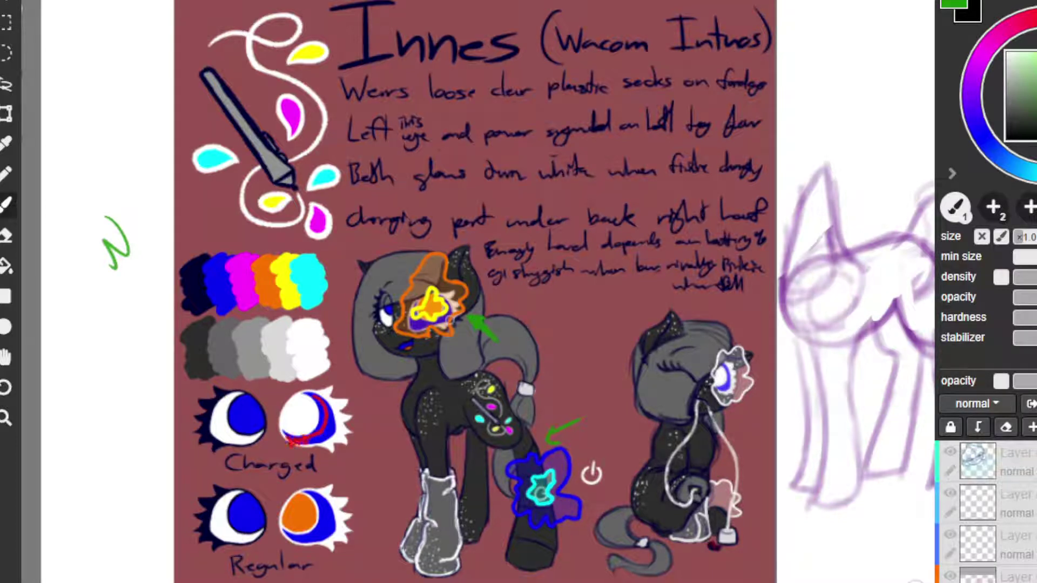
key(ctrl+z)
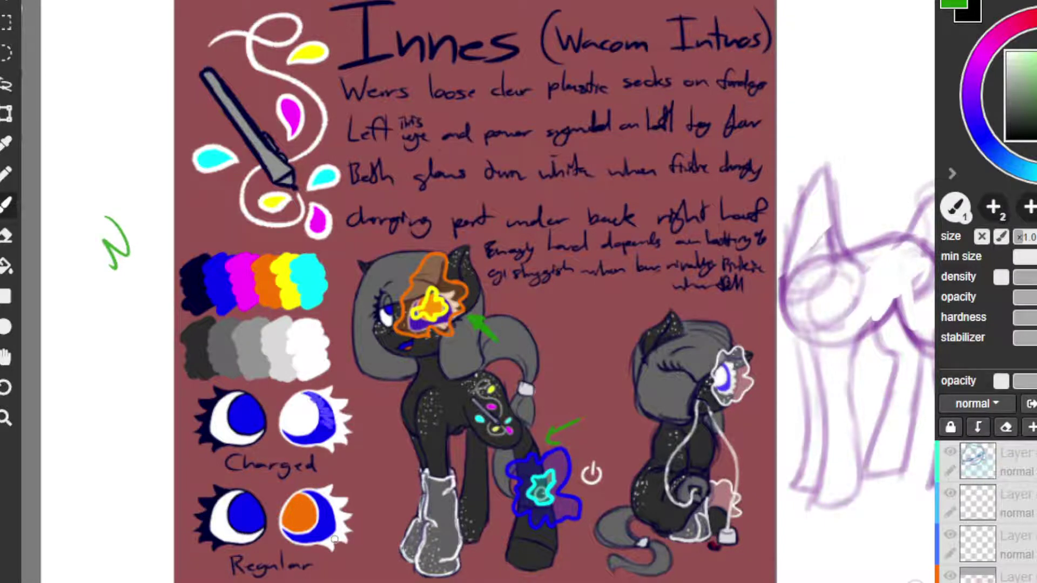
drag(327, 430, 292, 441)
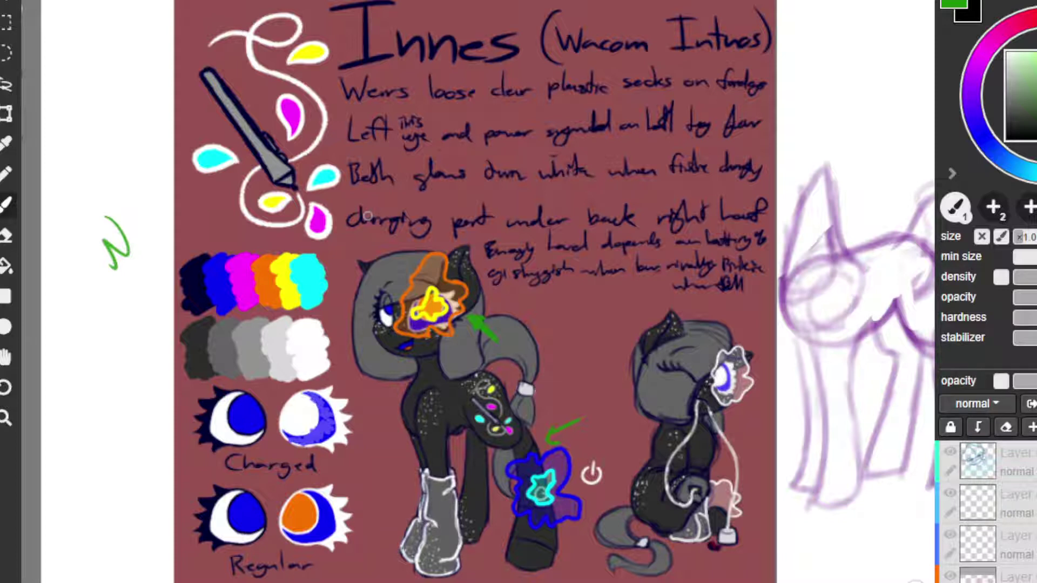
key(ctrl+z)
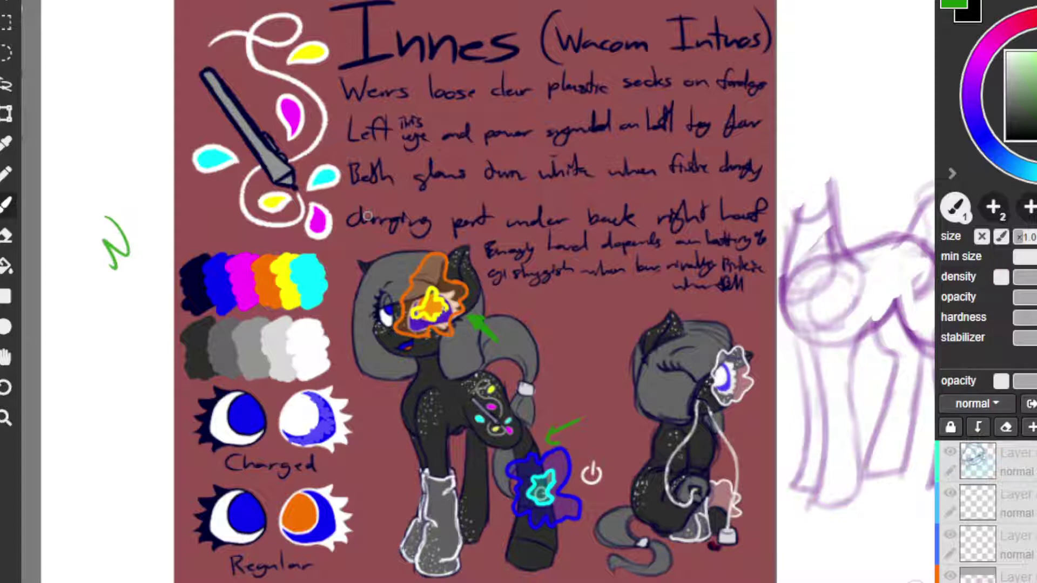
key(ctrl+z)
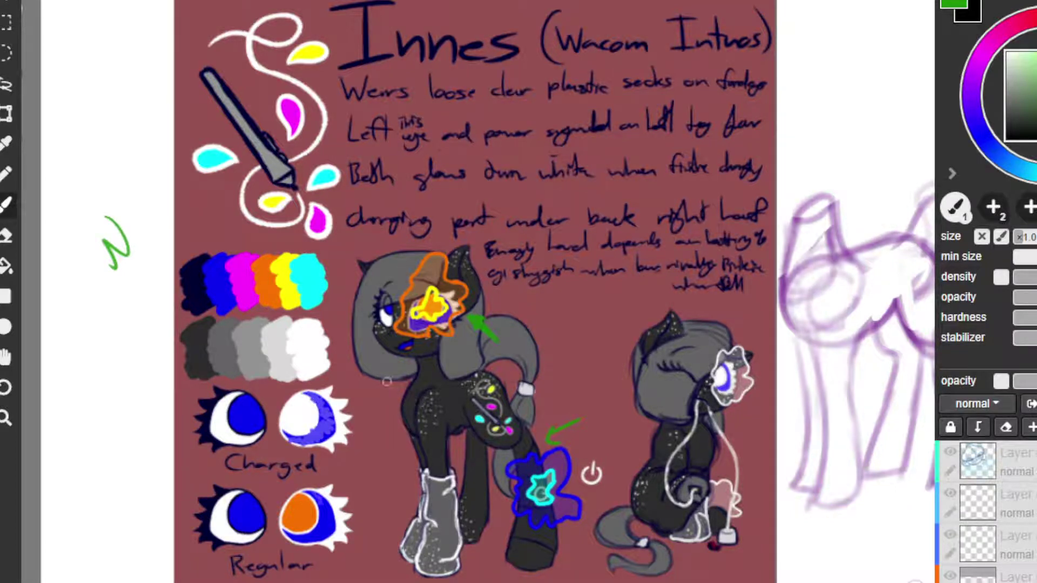
Mark the standing pony's chest and rear hoof with short green pointer strokes.
drag(393, 387, 412, 395)
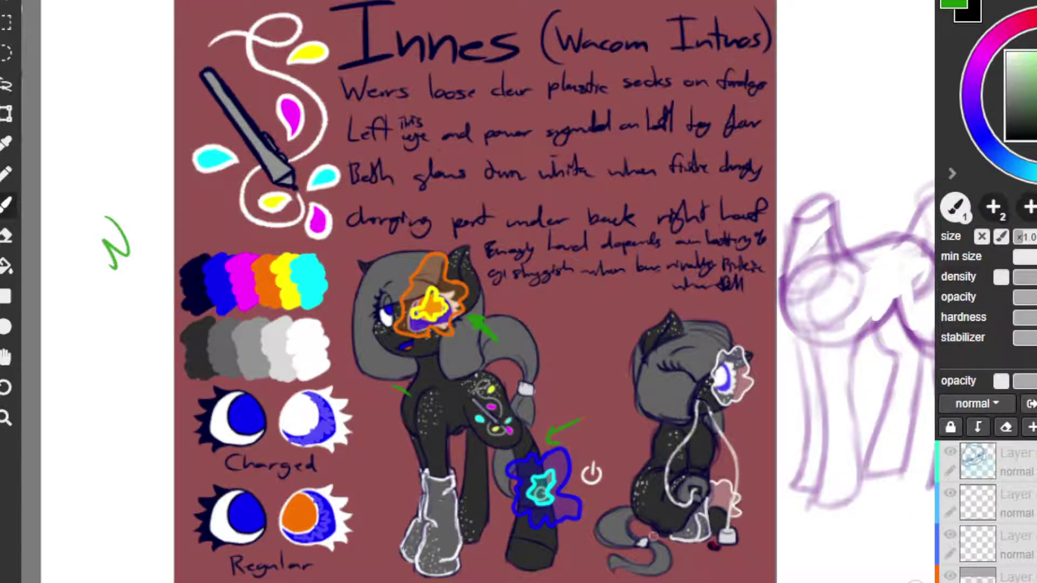
mouse_move(576, 567)
mouse_down()
mouse_move(563, 545)
mouse_move(559, 561)
mouse_up()
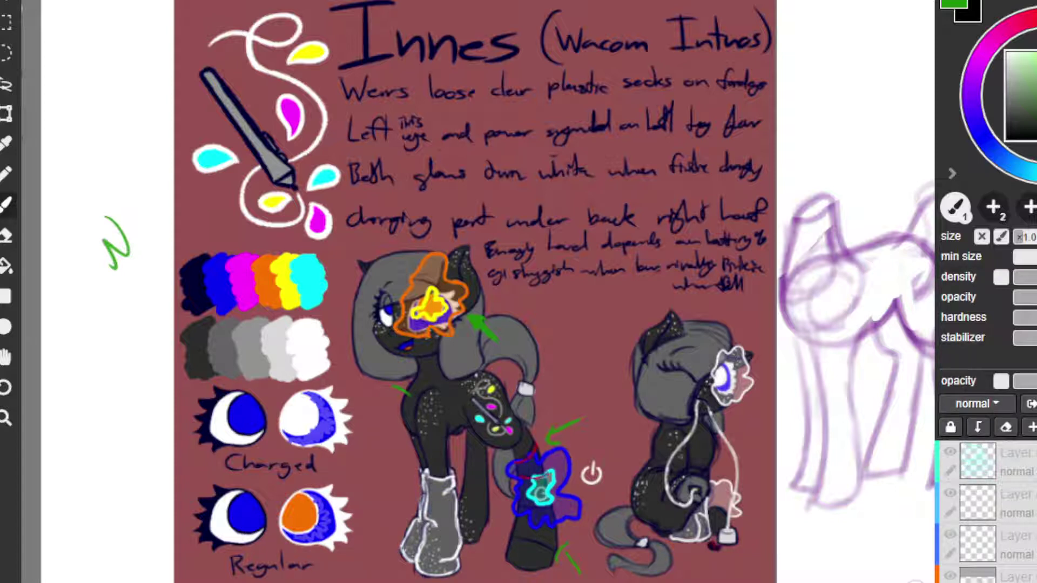
Try several strokes on the standing pony's hind leg, around the blue-outlined patch and down the hoof.
drag(518, 507, 554, 503)
key(ctrl+z)
key(ctrl+z)
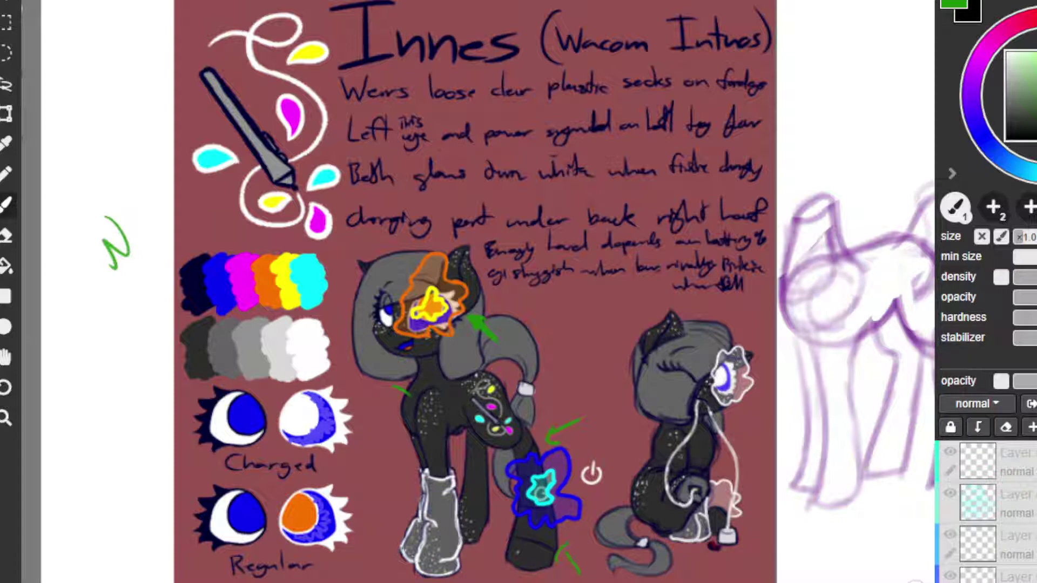
mouse_move(519, 460)
mouse_down()
mouse_move(507, 566)
mouse_move(545, 554)
mouse_move(528, 447)
mouse_up()
key(ctrl+z)
key(ctrl+z)
drag(539, 529, 545, 537)
mouse_move(542, 539)
mouse_down()
mouse_move(542, 577)
mouse_move(541, 569)
mouse_up()
key(ctrl+z)
key(ctrl+z)
key(ctrl+z)
mouse_move(520, 445)
mouse_down()
mouse_move(531, 457)
mouse_move(530, 578)
mouse_up()
key(ctrl+z)
drag(530, 498, 537, 567)
key(ctrl+z)
key(ctrl+z)
key(ctrl+z)
key(ctrl+z)
key(ctrl+z)
key(ctrl+z)
key(ctrl+z)
key(ctrl+z)
key(ctrl+z)
key(ctrl+z)
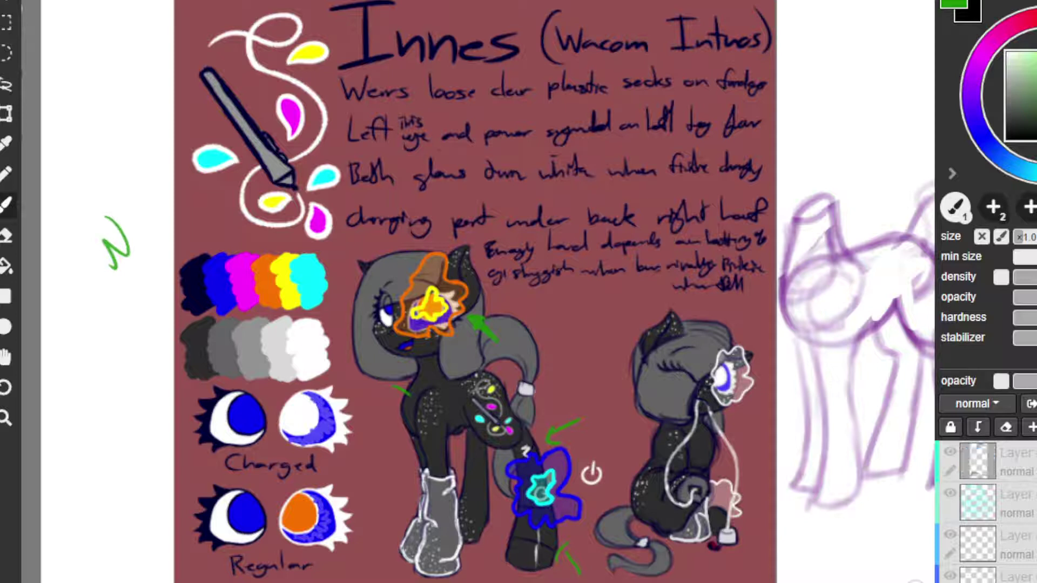
key(ctrl+z)
Draw small white highlights above the blue-outlined patch and on the hoof of the standing pony's hind leg.
drag(539, 528, 538, 568)
key(ctrl+z)
key(ctrl+z)
key(ctrl+z)
key(ctrl+z)
key(ctrl+z)
key(ctrl+z)
drag(523, 462, 535, 447)
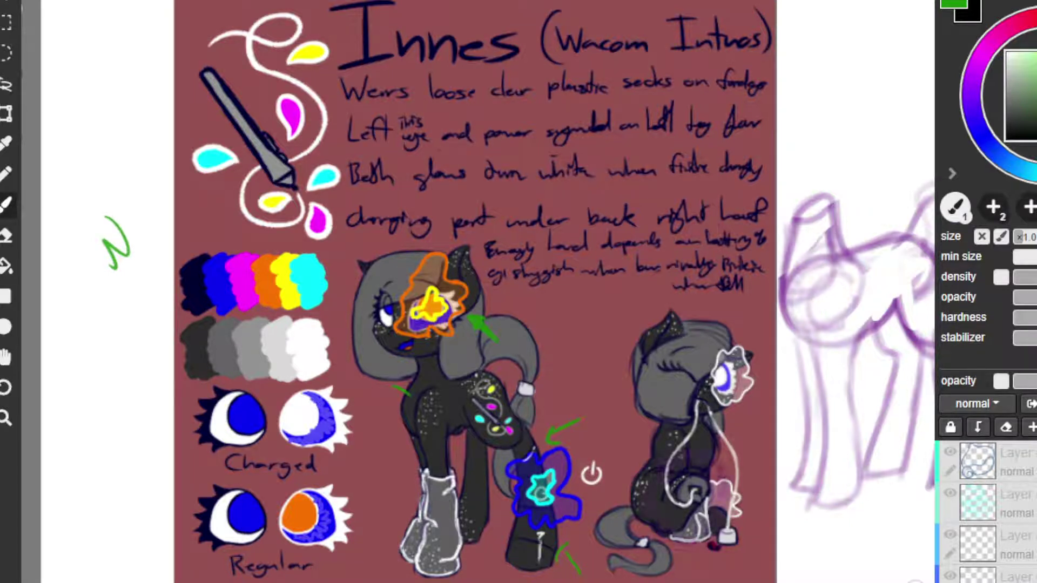
key(ctrl+z)
key(ctrl+z)
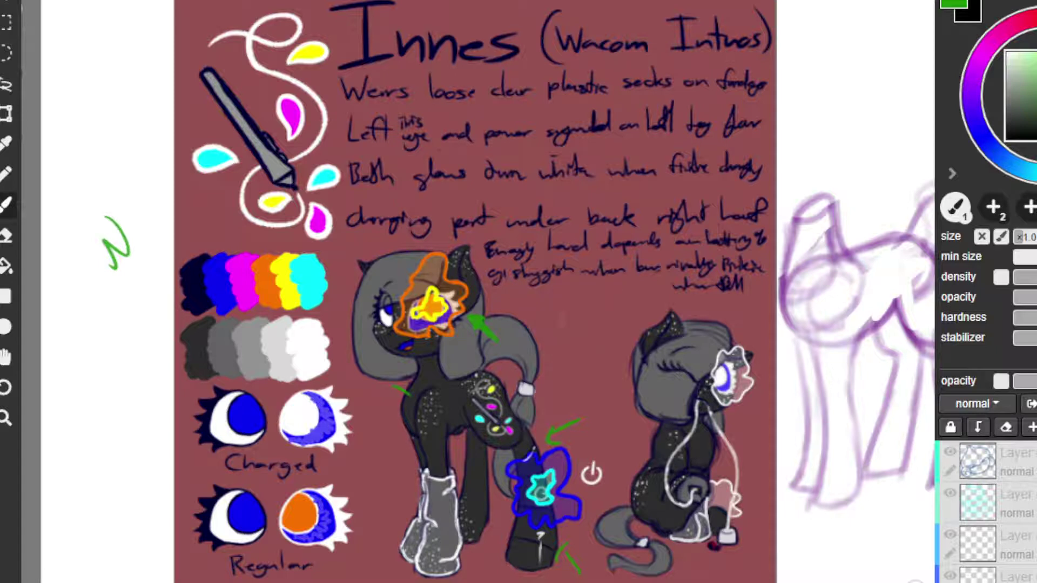
Sketch a purple leg diagram with an oval upper part and a banded lower part between the two ponies.
drag(562, 319, 563, 335)
mouse_move(574, 296)
mouse_down()
mouse_move(557, 353)
mouse_move(593, 392)
mouse_move(575, 449)
mouse_move(618, 427)
mouse_move(605, 305)
mouse_up()
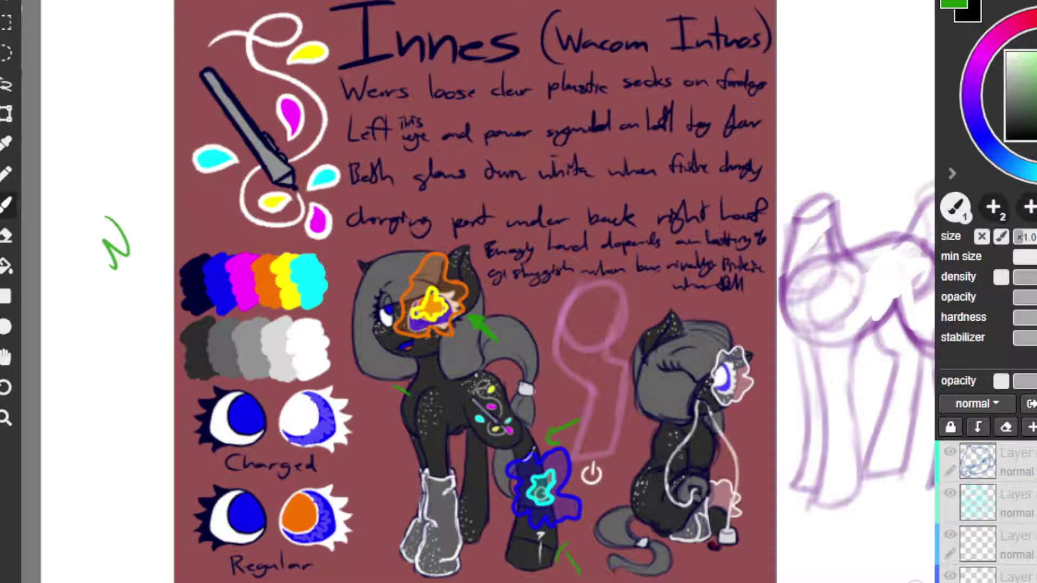
mouse_move(609, 361)
mouse_down()
mouse_move(582, 380)
mouse_move(614, 357)
mouse_move(614, 390)
mouse_move(590, 404)
mouse_move(621, 420)
mouse_up()
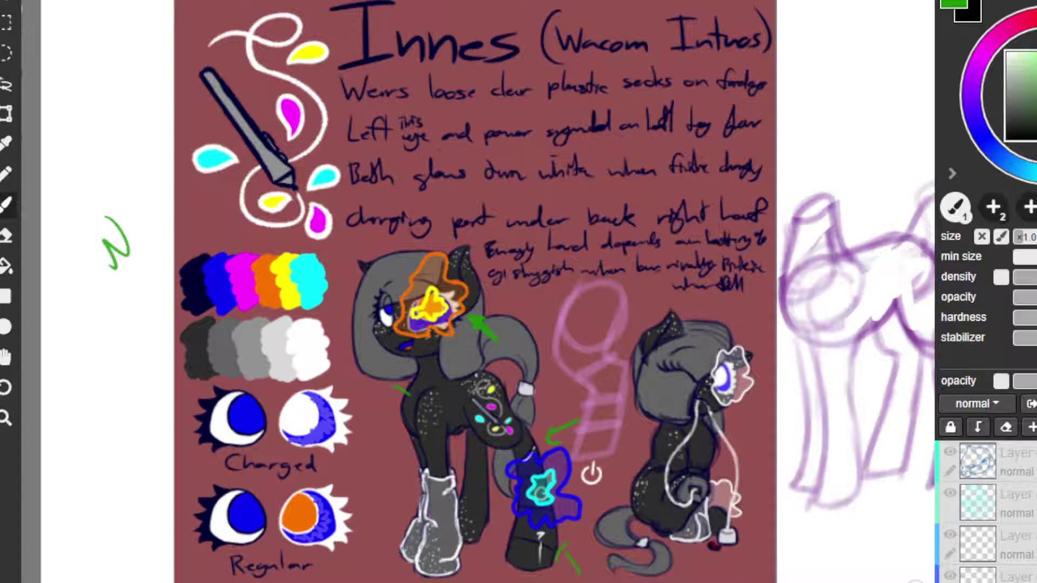
Outline the banded lower part of the purple leg diagram as a loose white sock.
mouse_move(572, 379)
mouse_down()
mouse_move(618, 355)
mouse_move(628, 364)
mouse_move(624, 463)
mouse_up()
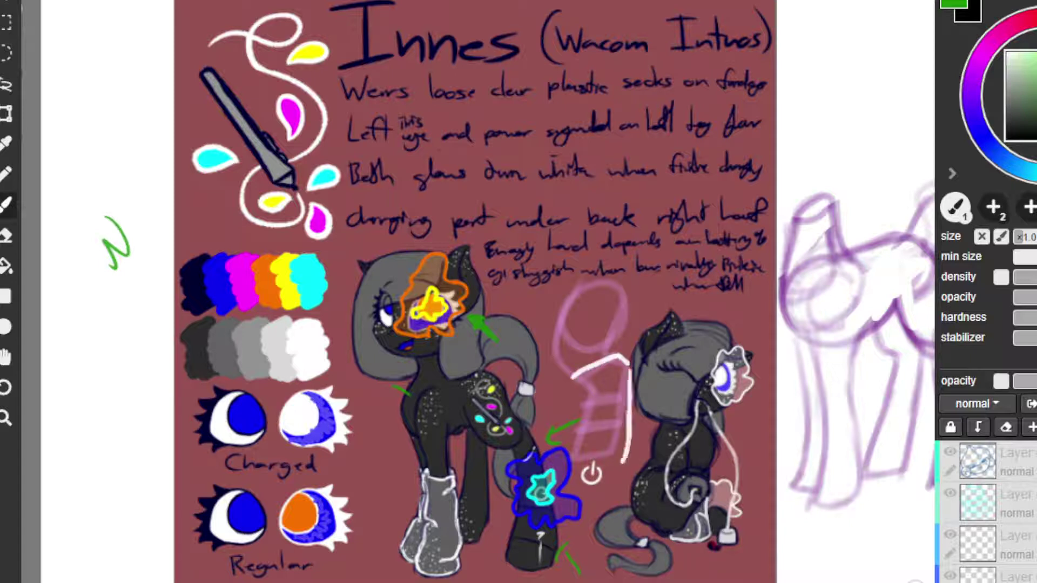
key(ctrl+z)
mouse_move(629, 368)
mouse_down()
mouse_move(620, 452)
mouse_move(576, 462)
mouse_up()
mouse_move(587, 378)
mouse_down()
mouse_move(571, 459)
mouse_move(587, 394)
mouse_move(573, 380)
mouse_move(625, 351)
mouse_up()
key(ctrl+z)
key(ctrl+z)
drag(575, 378, 622, 354)
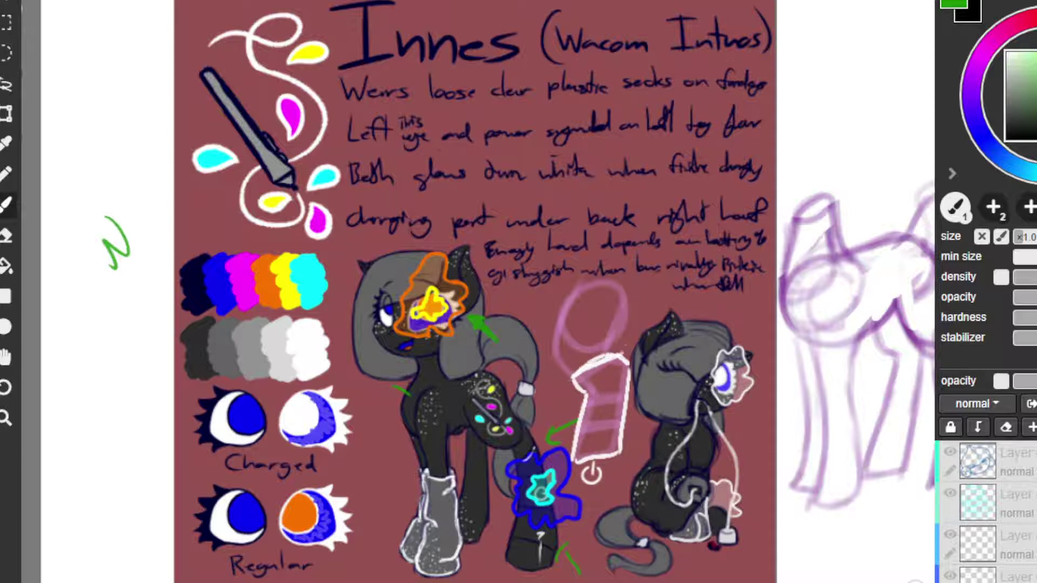
Add dark contour lines along both sides of the oval upper part of the leg diagram.
drag(568, 372, 560, 302)
drag(625, 310, 611, 355)
key(ctrl+z)
drag(627, 306, 612, 354)
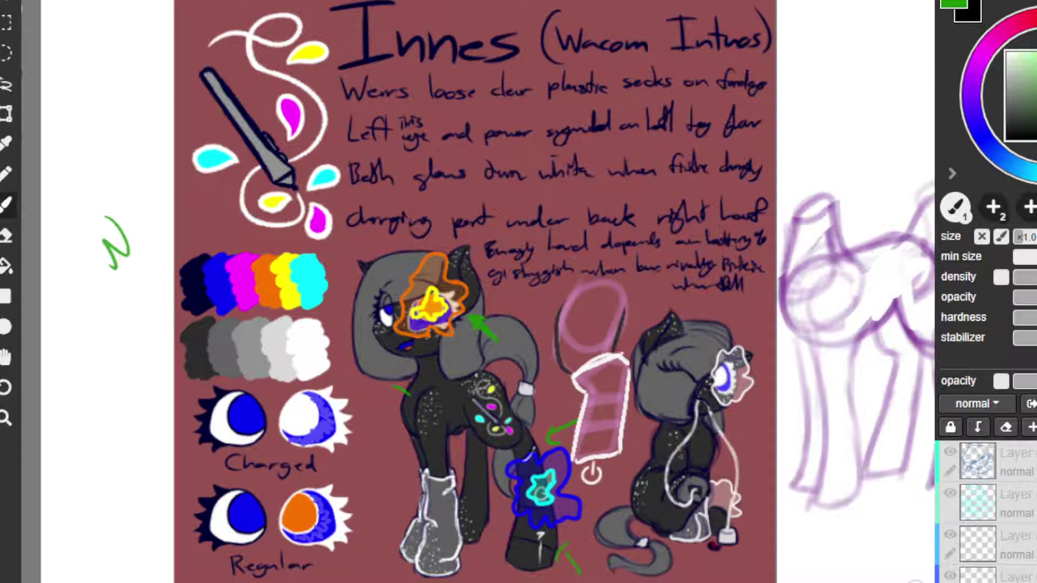
Shade the inside of the white sock on the leg diagram with diagonal translucent strokes.
drag(586, 373, 580, 387)
drag(600, 366, 581, 402)
drag(622, 368, 580, 435)
drag(626, 383, 578, 455)
drag(621, 411, 600, 434)
drag(613, 378, 589, 454)
mouse_move(584, 367)
mouse_down()
mouse_move(608, 402)
mouse_move(597, 385)
mouse_up()
Place three grey-brown filled circles on the blank canvas above the rough purple pony sketch.
click(841, 40)
key(ctrl+z)
click(832, 38)
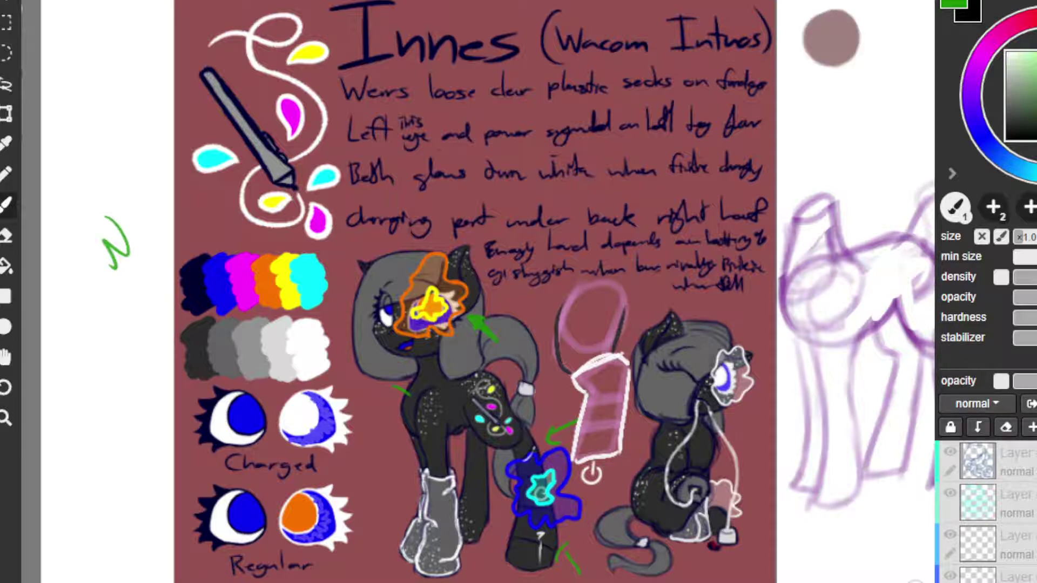
click(907, 70)
key(ctrl+z)
click(906, 71)
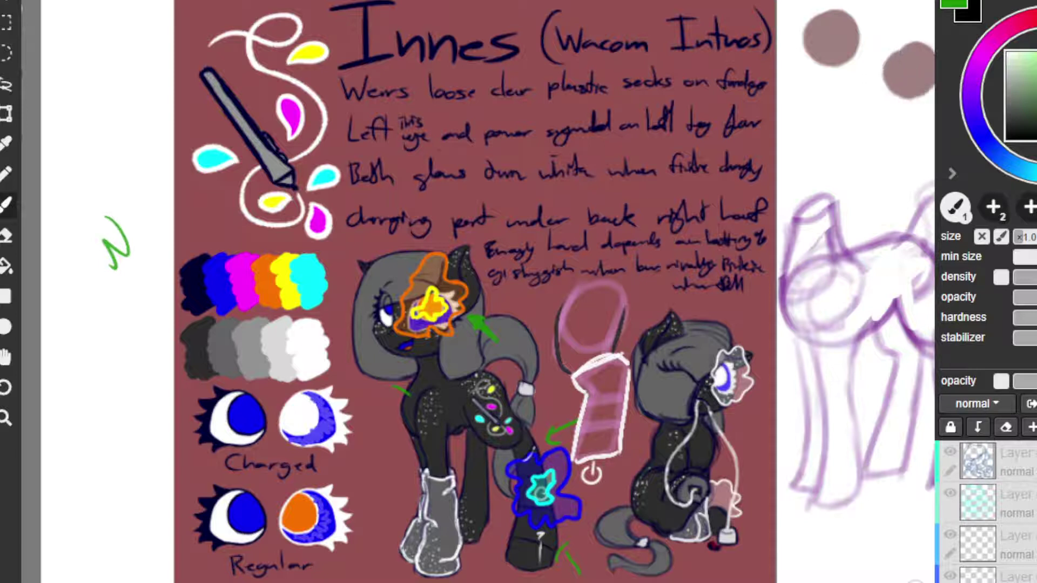
key(ctrl+z)
click(907, 62)
click(845, 125)
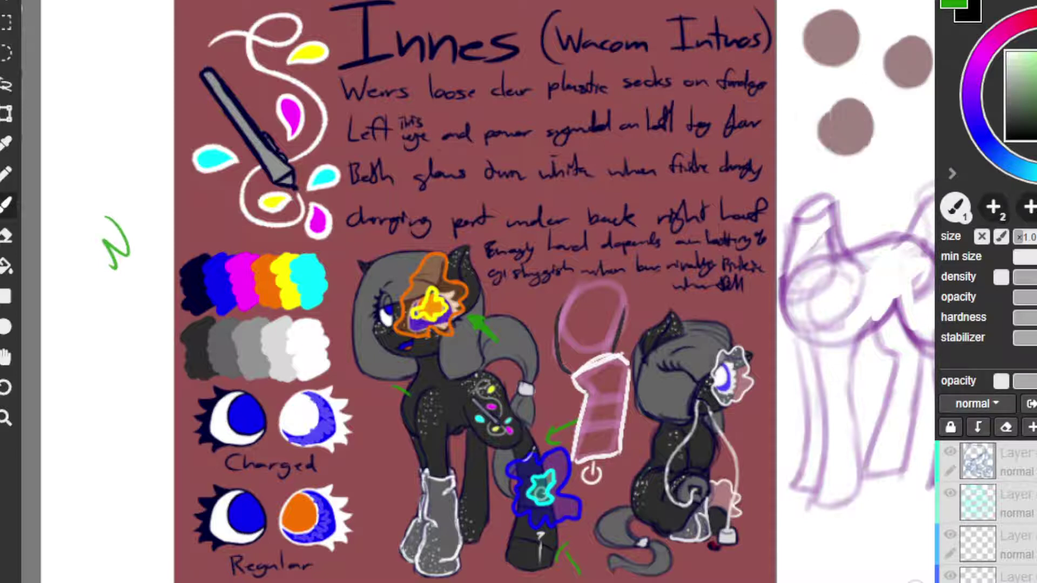
key(ctrl+z)
click(845, 122)
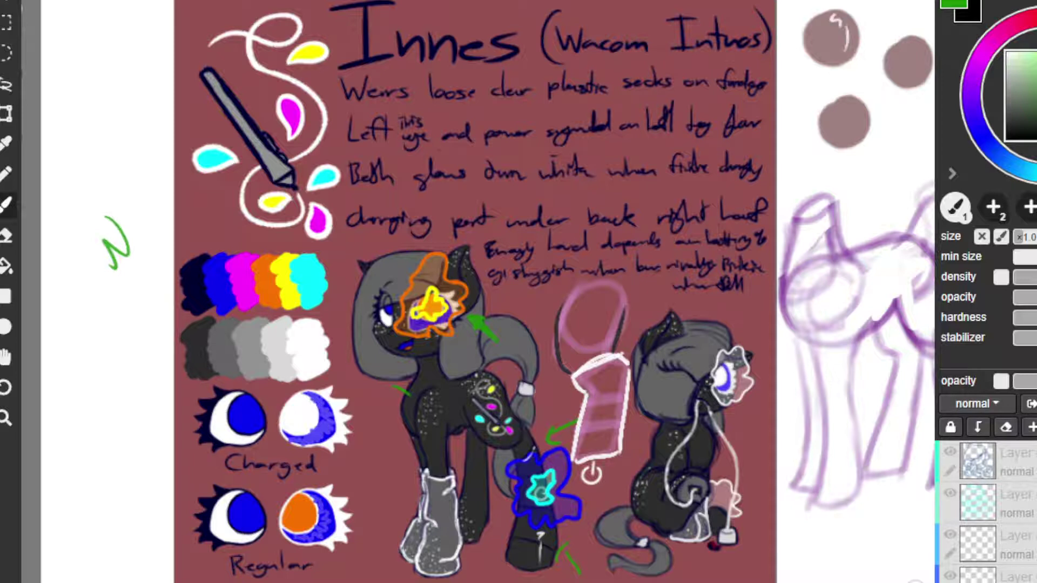
Paint a white highlight on the first grey-brown circle and soft light and shadow patches on the lower one.
key(ctrl+z)
drag(842, 30, 841, 52)
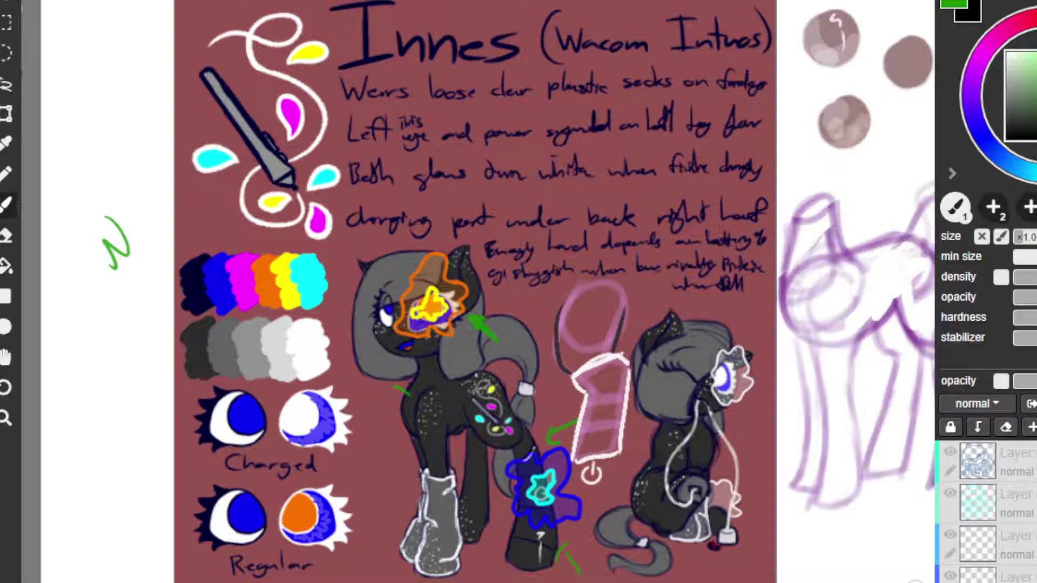
drag(853, 141, 822, 141)
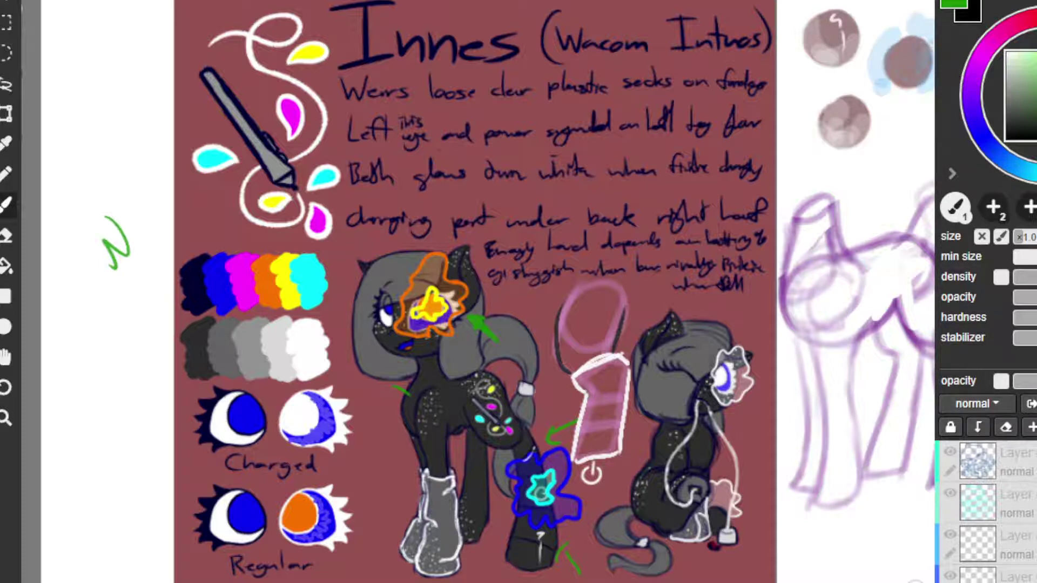
Try pointing light blue arrows at the standing pony's chest and tail on the second layer.
click(977, 502)
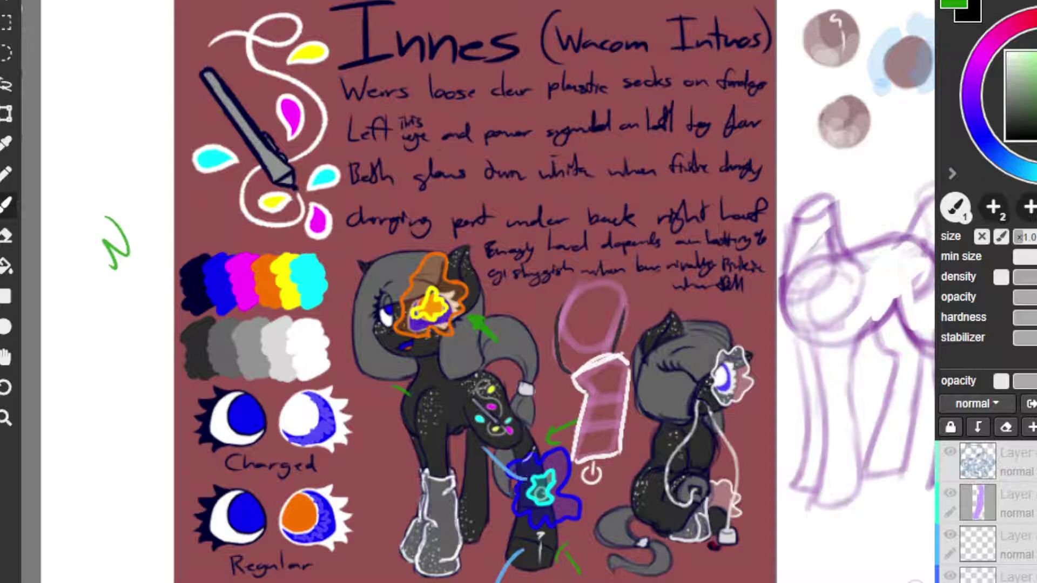
key(ctrl+z)
drag(456, 356, 436, 394)
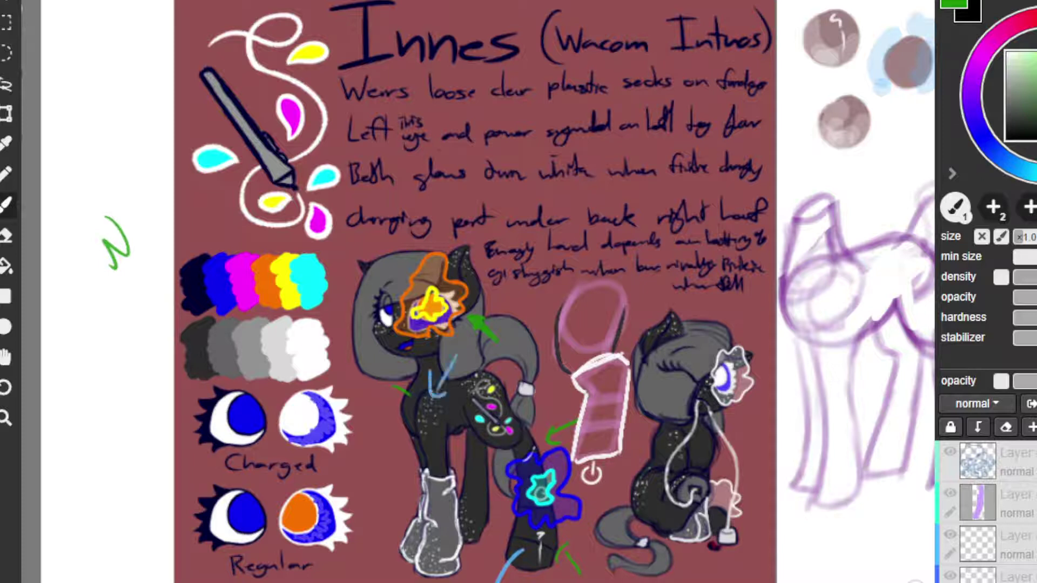
drag(534, 291, 501, 340)
drag(501, 341, 527, 335)
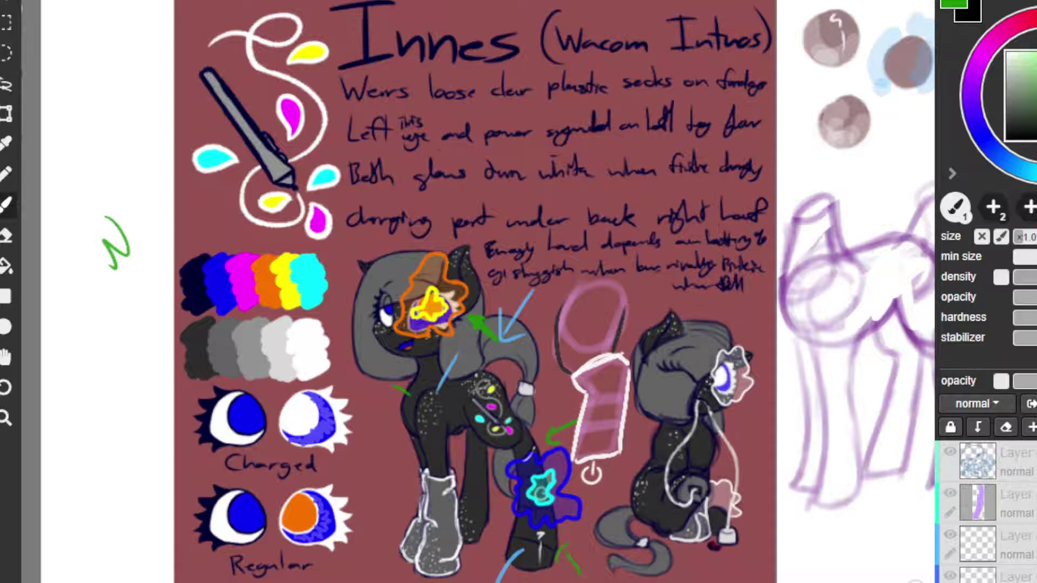
key(ctrl+z)
key(ctrl+z)
key(ctrl+z)
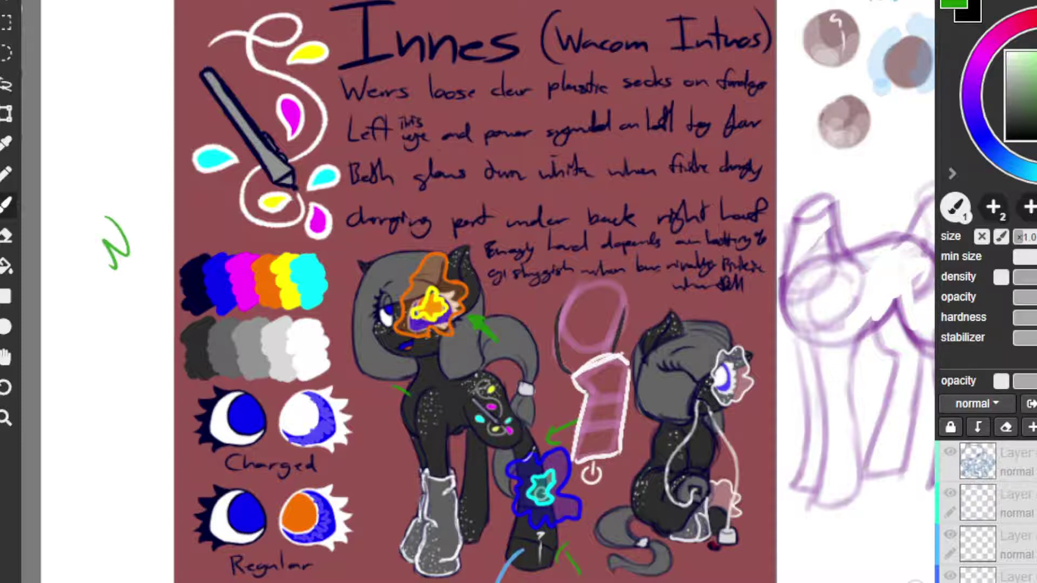
Remove the long blue line at the rear hoof and add small blue marks on the hind leg and chest.
mouse_move(522, 550)
mouse_down()
mouse_move(498, 581)
mouse_move(511, 562)
mouse_up()
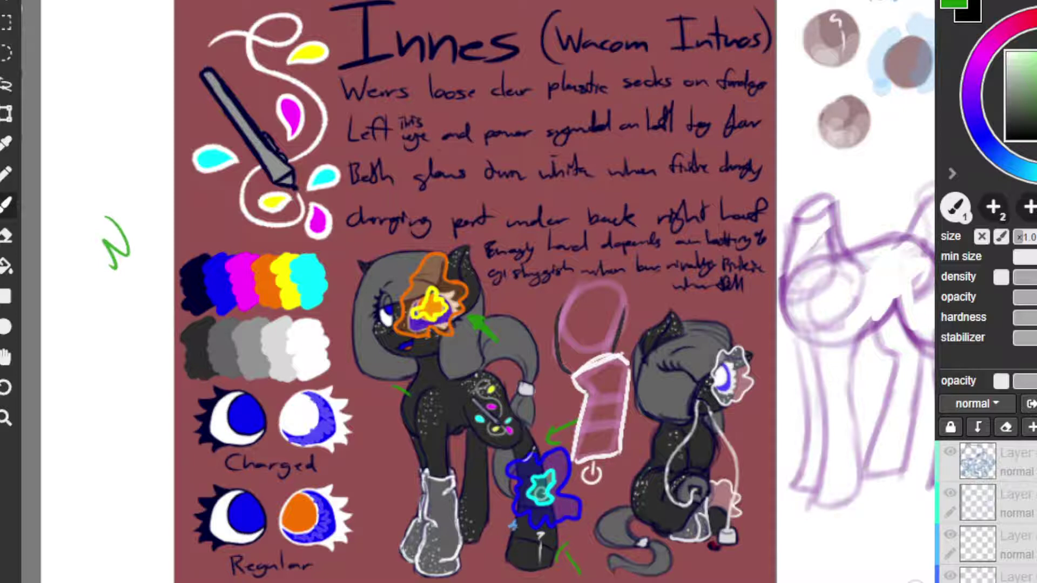
drag(558, 554, 551, 569)
key(ctrl+z)
drag(424, 396, 415, 408)
key(ctrl+z)
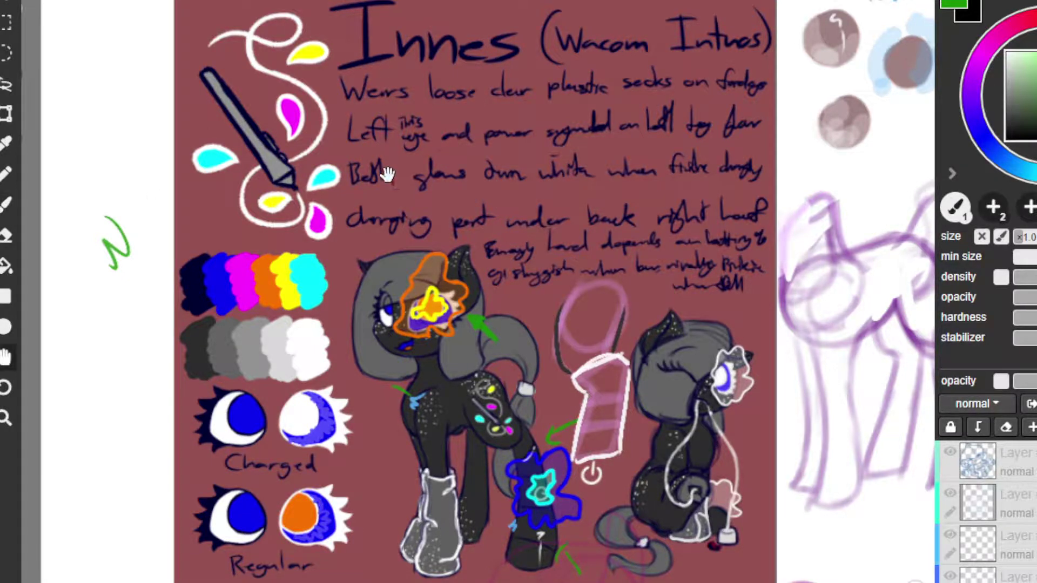
Examine the crying pink pony painting along with the neighbouring artwork and sketches on the shared canvas.
mouse_move(399, 196)
mouse_down()
mouse_move(695, 158)
mouse_move(880, 189)
mouse_up()
scroll(580, 306, down, 3)
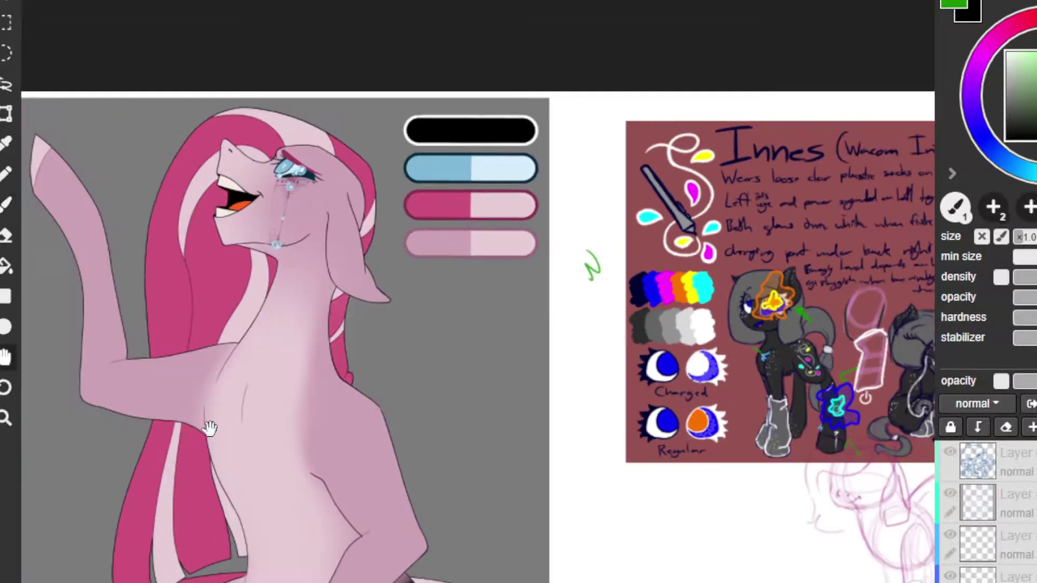
drag(209, 426, 551, 289)
scroll(551, 297, down, 2)
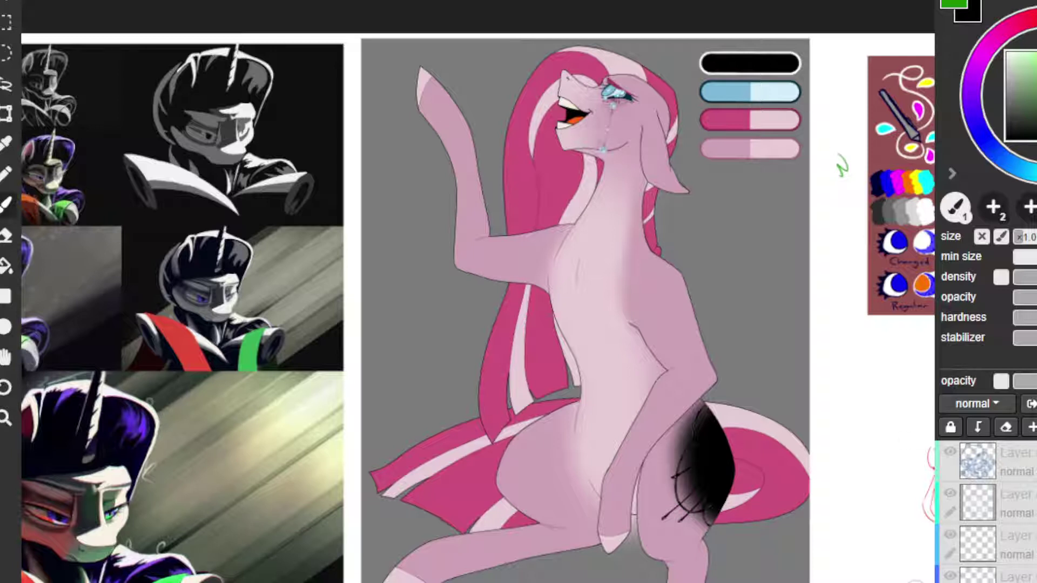
key(space)
mouse_move(652, 369)
mouse_down()
mouse_move(616, 355)
mouse_move(580, 320)
mouse_move(346, 297)
mouse_move(593, 307)
mouse_up()
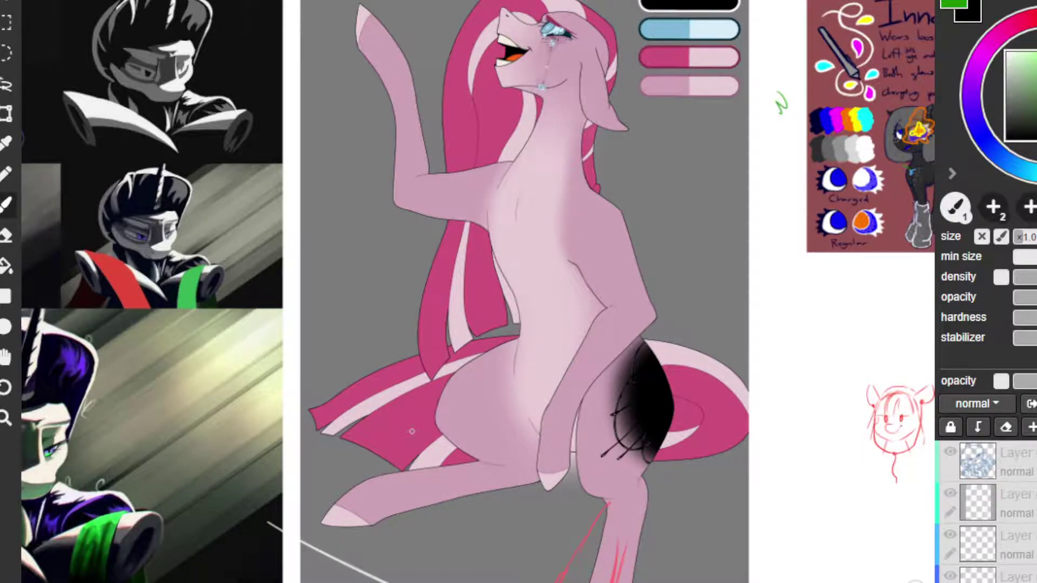
scroll(411, 437, down, 1)
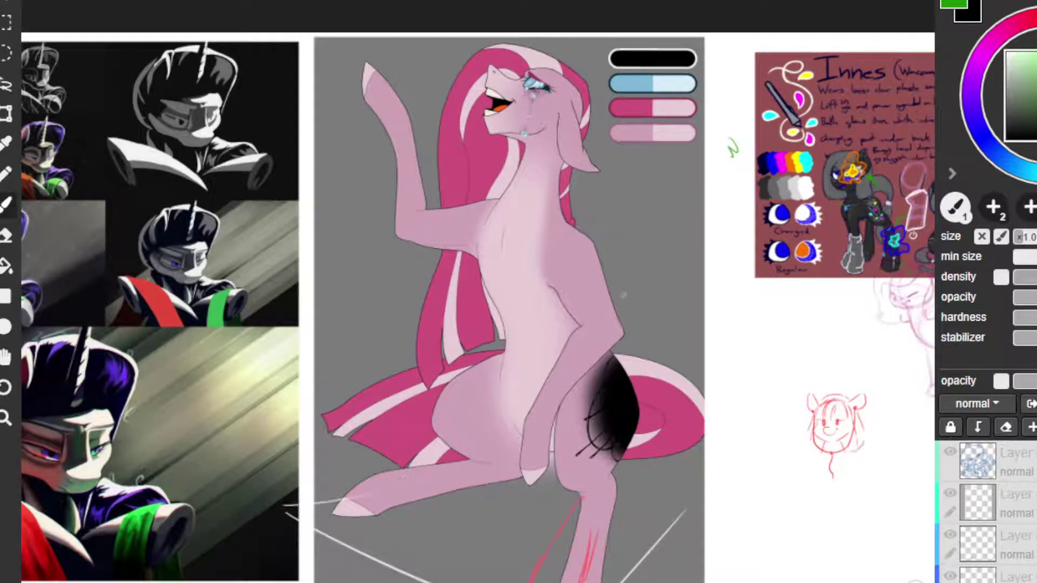
key(space)
drag(630, 319, 616, 301)
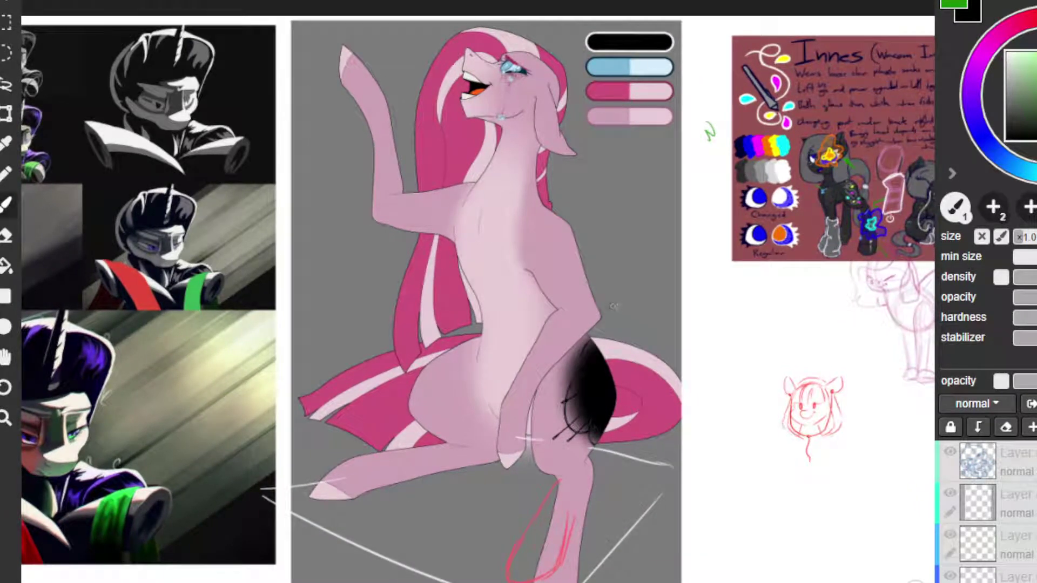
scroll(621, 308, down, 1)
key(space)
drag(666, 534, 648, 531)
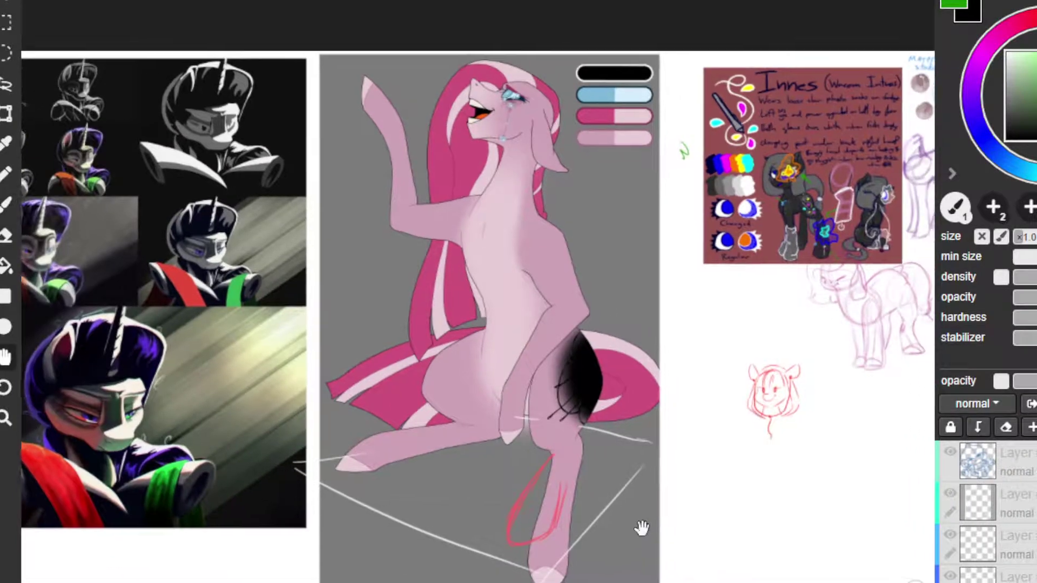
Extend the red outline over the pink pony's upright lower leg and touch up the small red face sketch.
drag(570, 469, 579, 441)
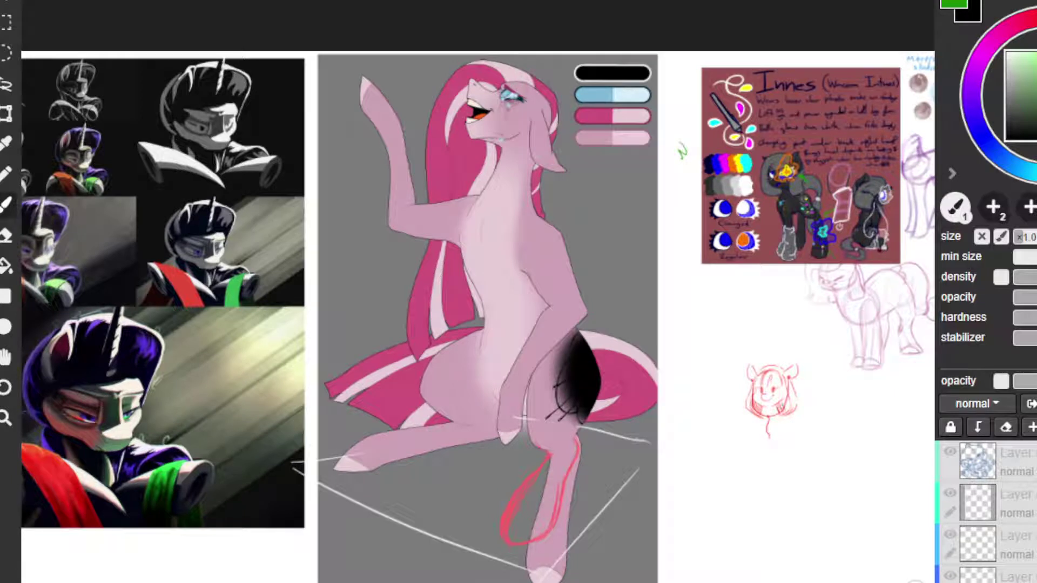
drag(784, 386, 780, 398)
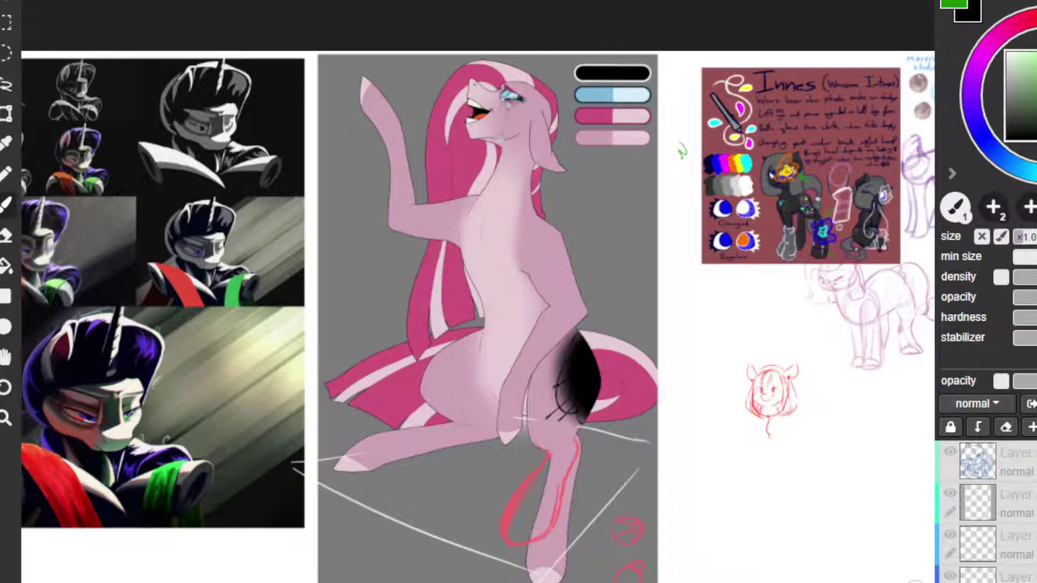
drag(782, 396, 783, 404)
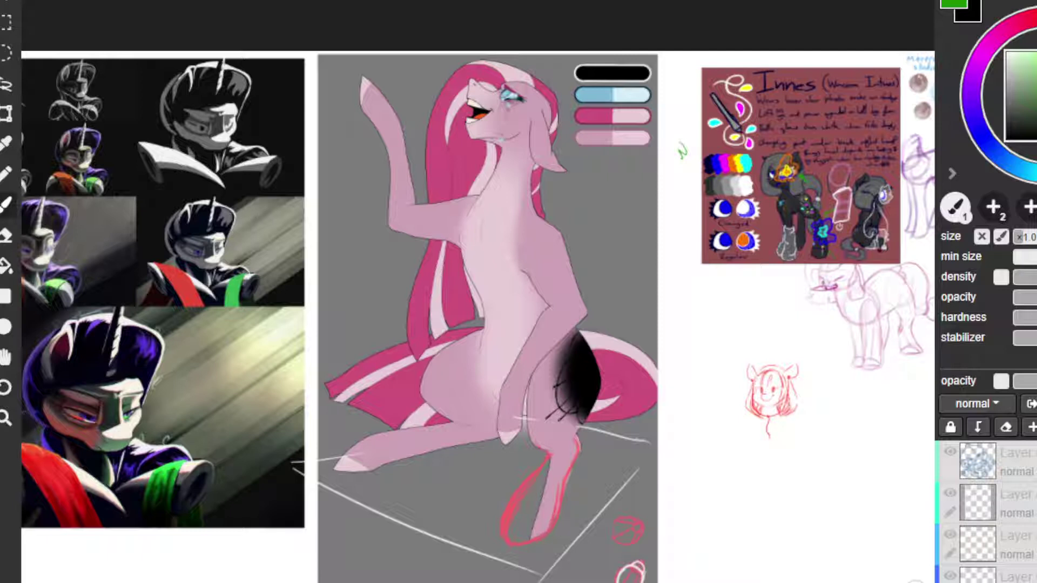
Draw green bracketed length lines along the pink pony's extended and upright lower legs.
mouse_move(562, 454)
mouse_down()
mouse_move(540, 578)
mouse_move(561, 564)
mouse_up()
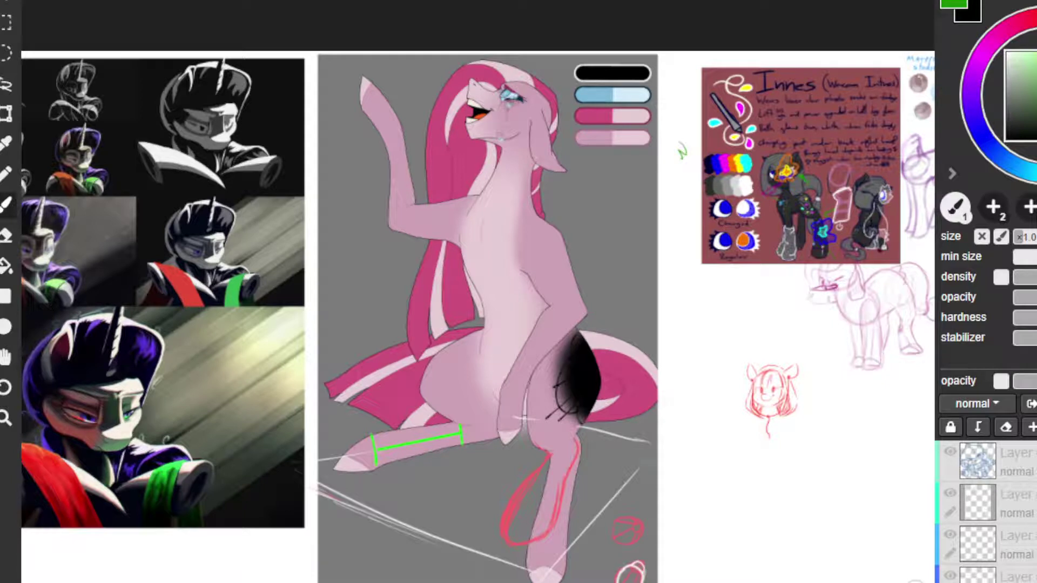
drag(502, 448, 586, 437)
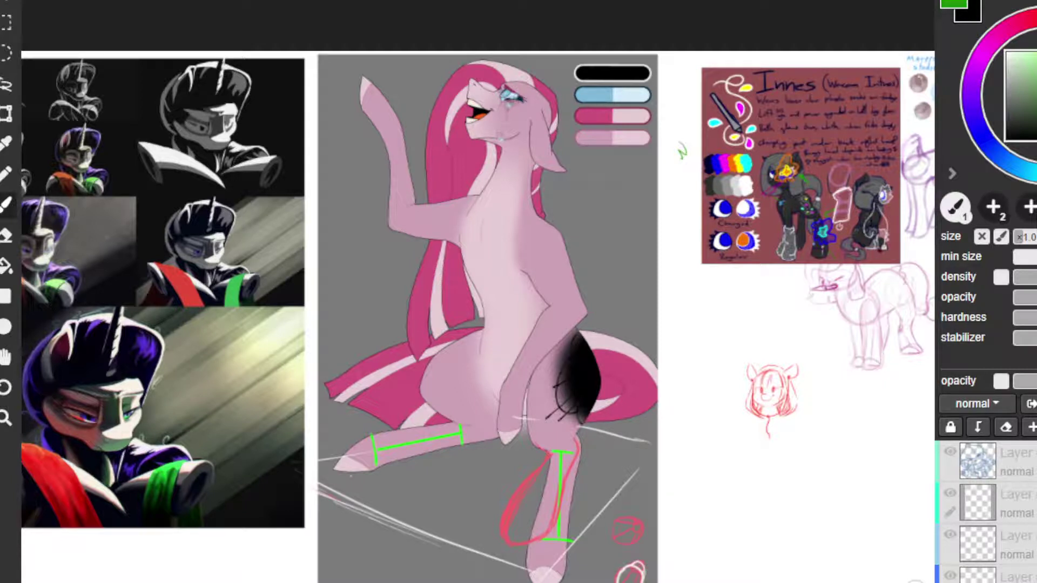
Draw a white perspective guide line from beneath the pink pony's extended hoof toward the upright leg.
mouse_move(350, 477)
mouse_down()
mouse_move(485, 534)
mouse_move(524, 519)
mouse_move(551, 529)
mouse_move(513, 522)
mouse_move(535, 540)
mouse_up()
key(ctrl+z)
key(ctrl+z)
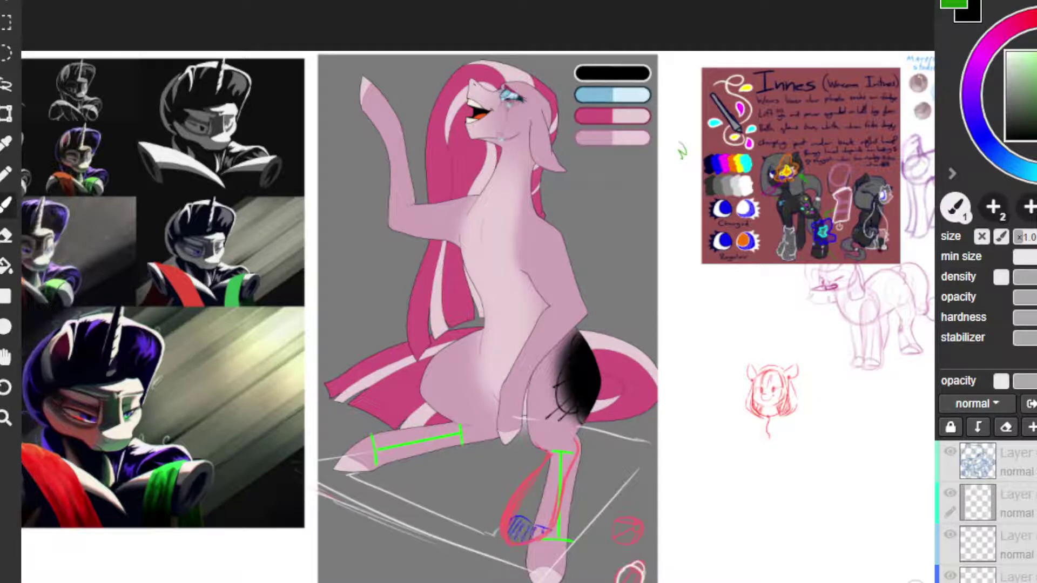
Undo the latest blue hatching strokes inside the circle on the pink pony's red lower-leg outline.
key(ctrl+z)
key(ctrl+z)
key(ctrl+z)
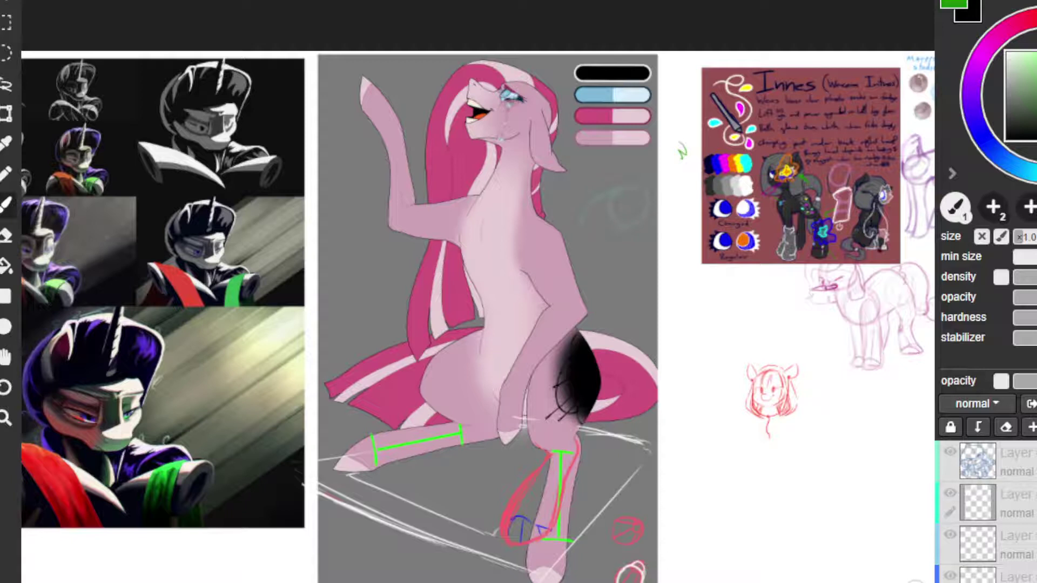
Try a green outline around the rounded end of the pink pony's tail beside the black shadow.
mouse_move(593, 355)
mouse_down()
mouse_move(643, 397)
mouse_move(614, 407)
mouse_up()
key(ctrl+z)
key(ctrl+z)
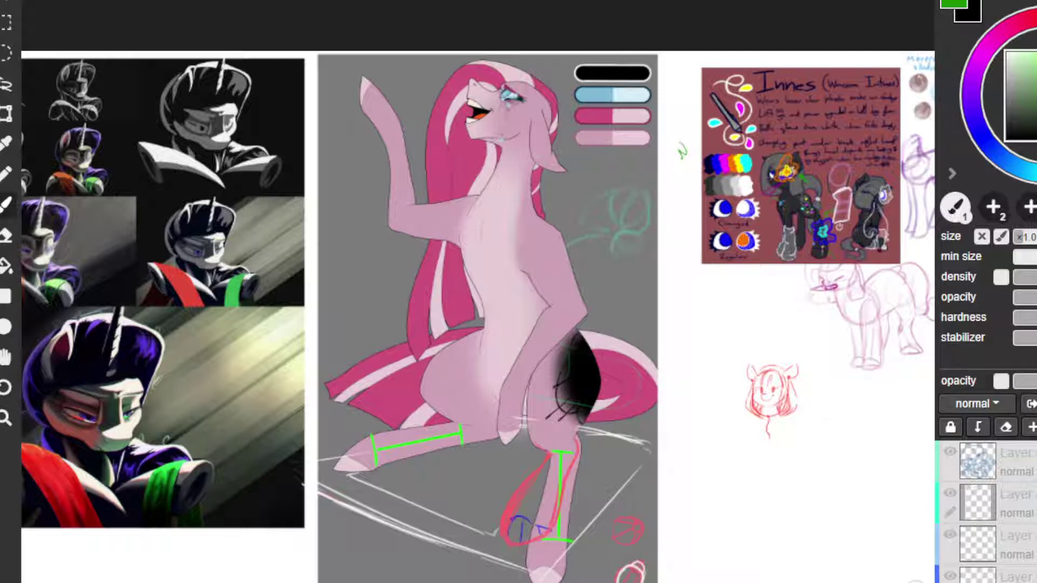
mouse_move(581, 332)
mouse_down()
mouse_move(645, 413)
mouse_move(581, 420)
mouse_up()
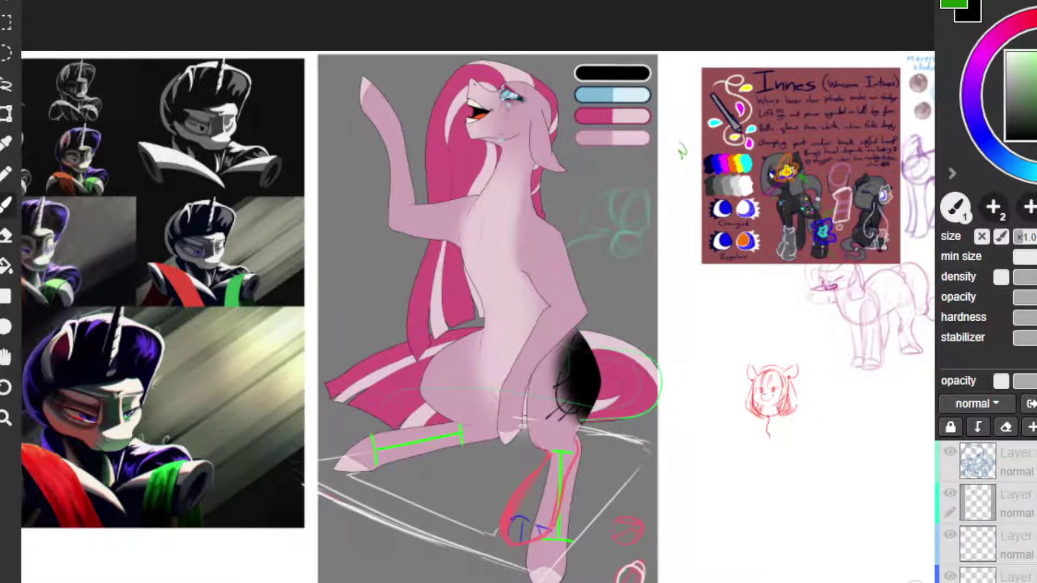
Try extra white perspective lines across the ground plane beneath the extended leg, and undo them.
mouse_move(326, 445)
mouse_down()
mouse_move(320, 503)
mouse_move(518, 507)
mouse_up()
drag(331, 465, 535, 466)
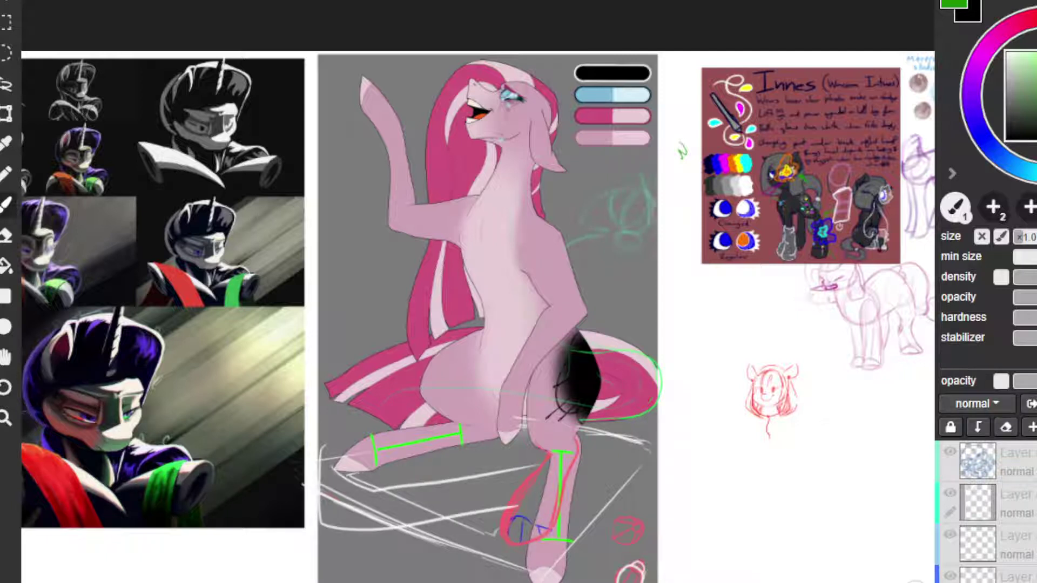
key(ctrl+z)
key(ctrl+z)
key(ctrl+z)
key(ctrl+z)
key(ctrl+z)
key(ctrl+z)
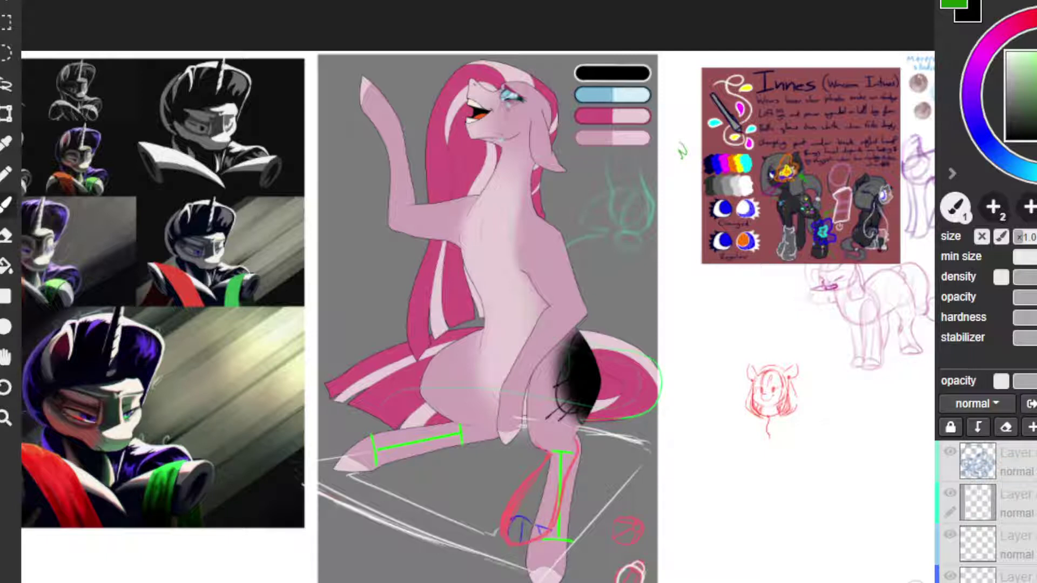
Undo the thin green tail loop and redraw the outline of the tail's rounded end in yellow-green.
key(ctrl+z)
key(ctrl+shift+z)
key(ctrl+z)
key(ctrl+shift+z)
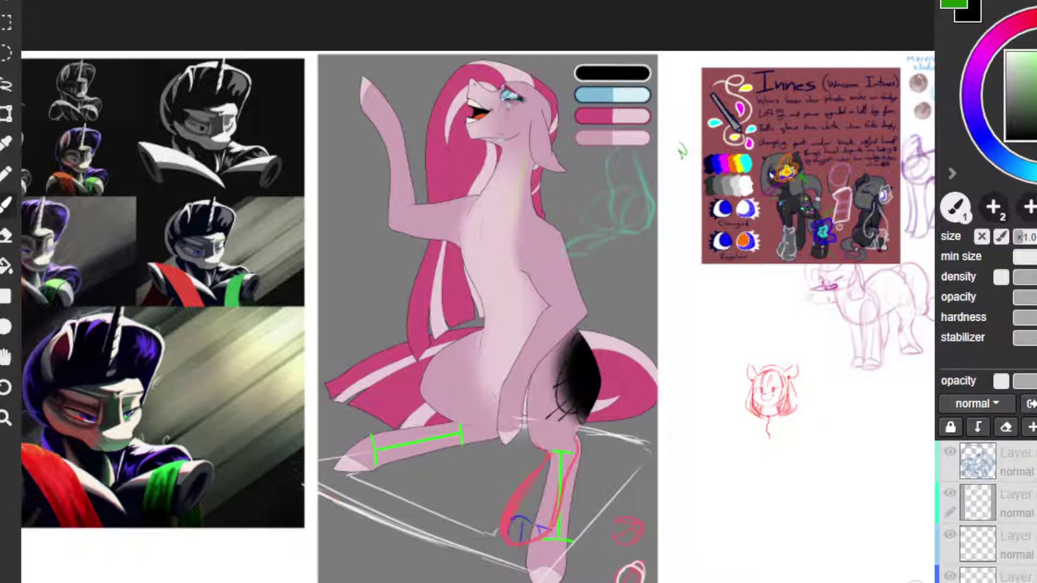
key(ctrl+shift+z)
drag(565, 347, 574, 359)
drag(645, 388, 601, 412)
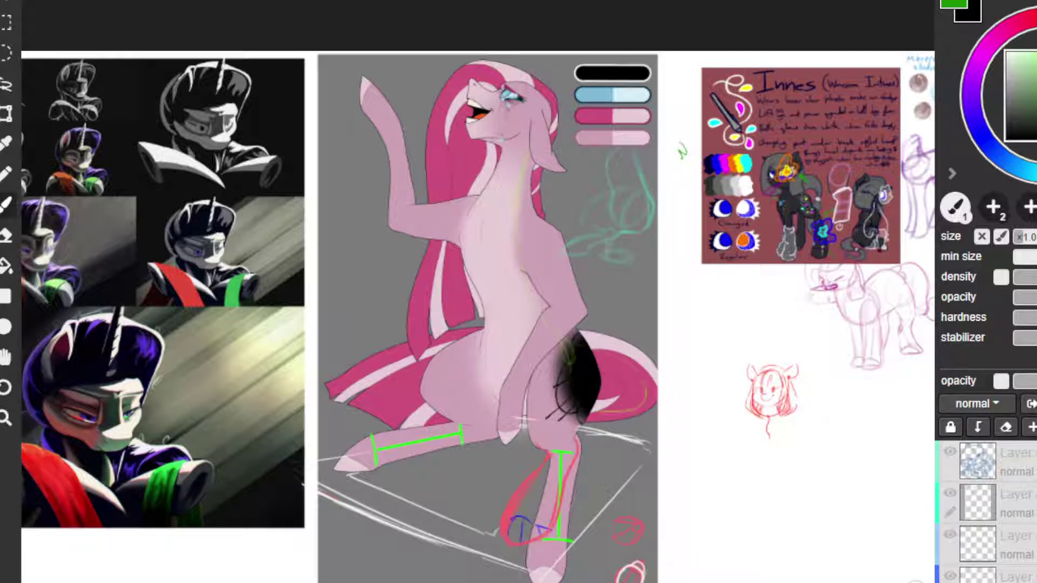
drag(613, 350, 669, 398)
key(ctrl+z)
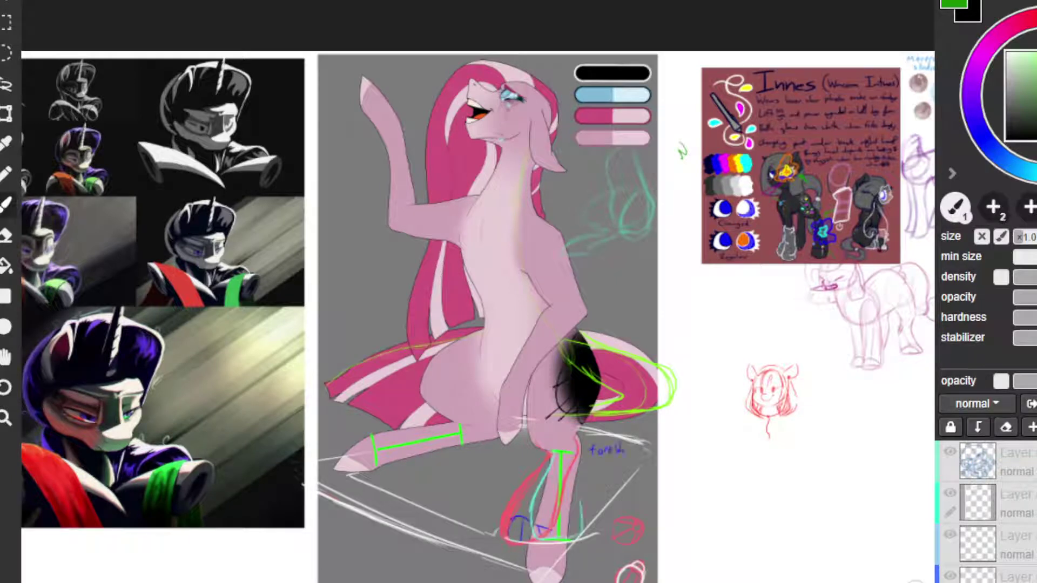
Outline a shortened upright lower leg in cyan and letter "foreshortening" beside it in blue.
drag(581, 475, 580, 497)
drag(643, 452, 651, 454)
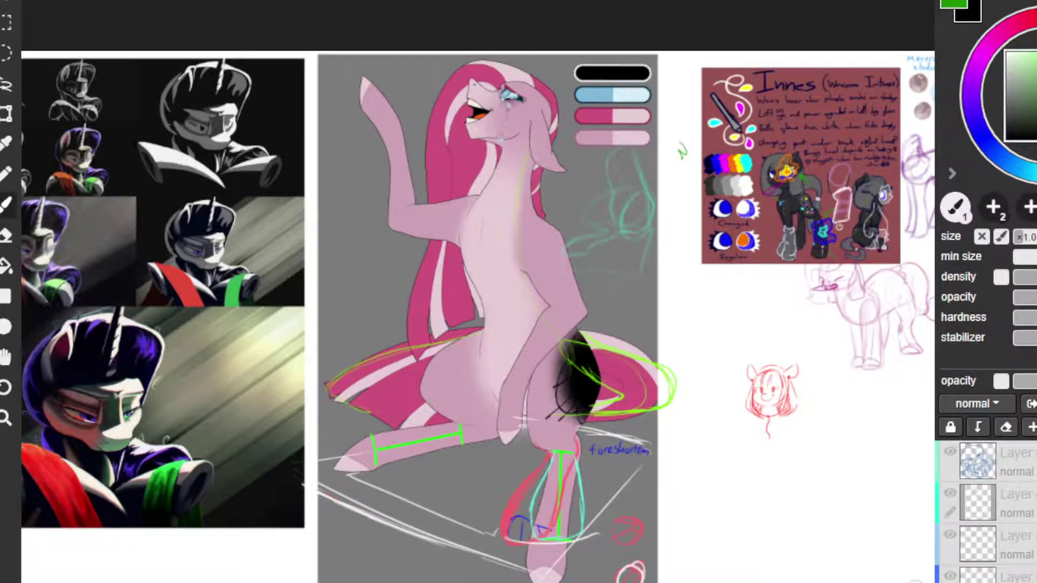
drag(566, 414, 589, 413)
drag(649, 450, 660, 463)
Extend the yellow-green tail outline along the ground behind the body and over the tail's far section.
key(ctrl+z)
key(ctrl+z)
mouse_move(597, 418)
mouse_down()
mouse_move(440, 420)
mouse_move(424, 435)
mouse_move(373, 416)
mouse_up()
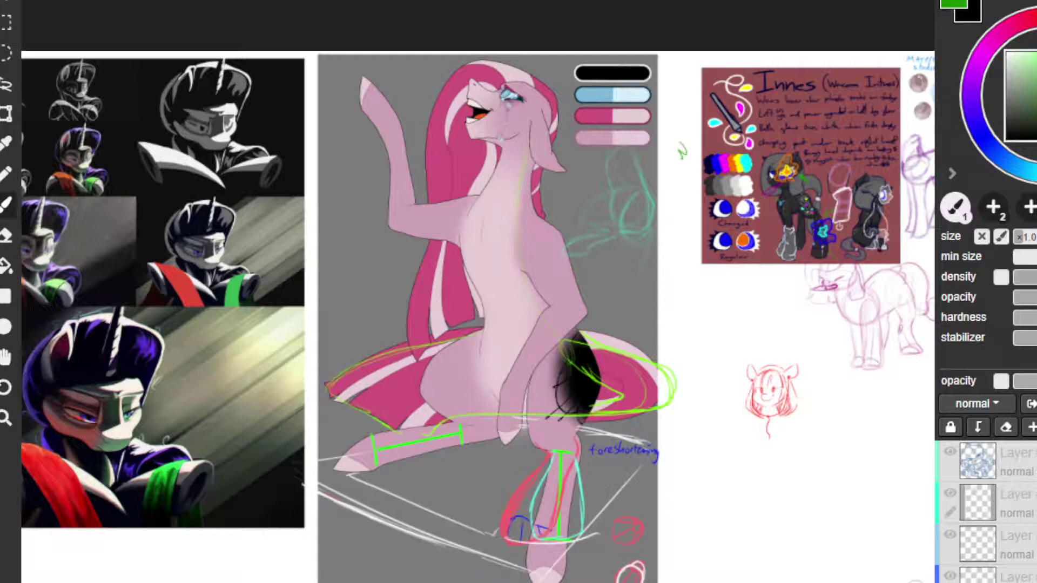
drag(327, 386, 445, 343)
Mark the elbow and upper part of the raised foreleg with short blue outline strokes.
drag(345, 81, 342, 106)
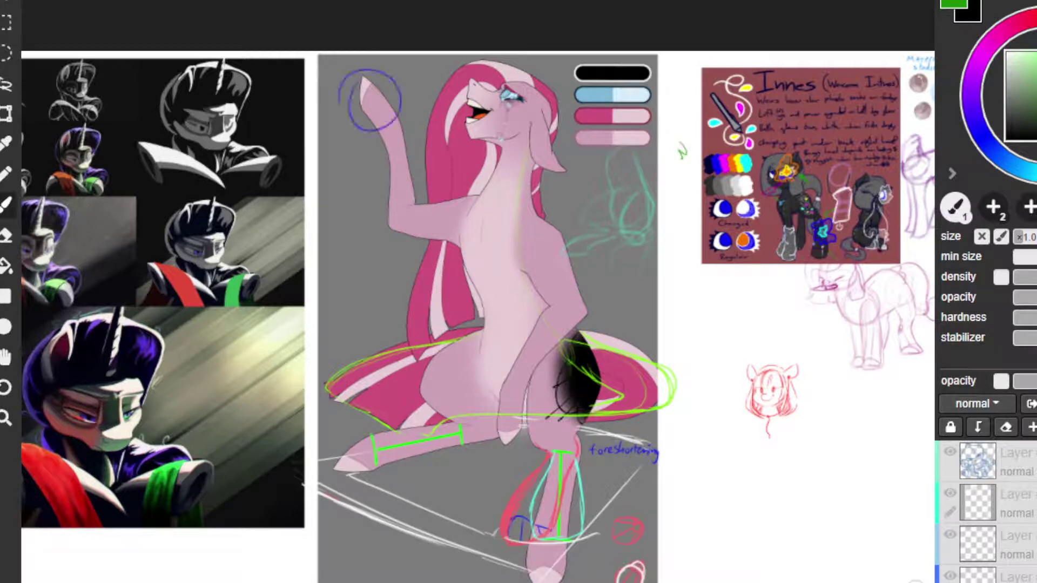
key(ctrl+z)
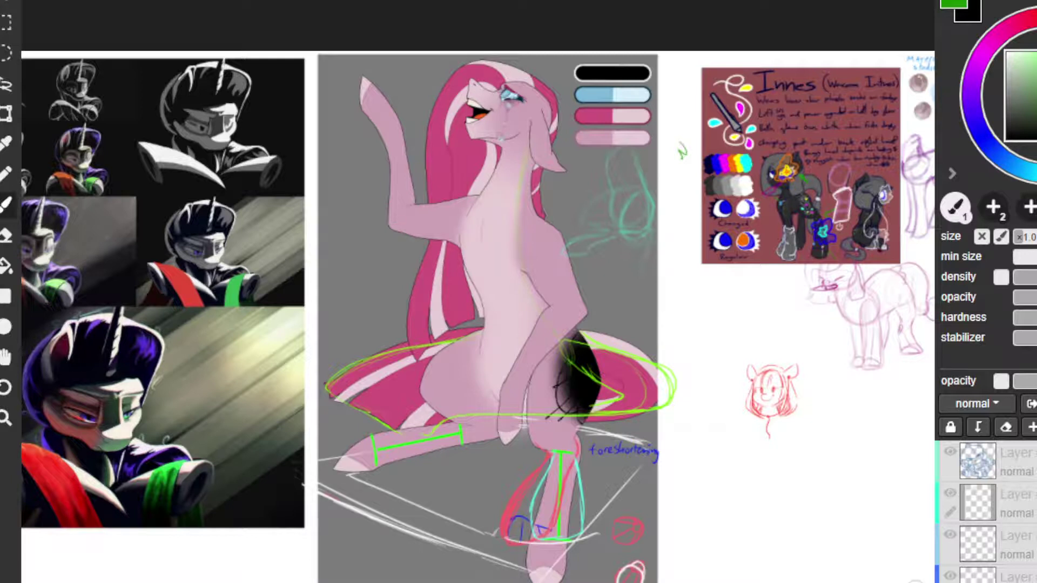
drag(455, 199, 471, 195)
drag(387, 211, 394, 222)
drag(409, 193, 430, 236)
key(ctrl+z)
key(ctrl+z)
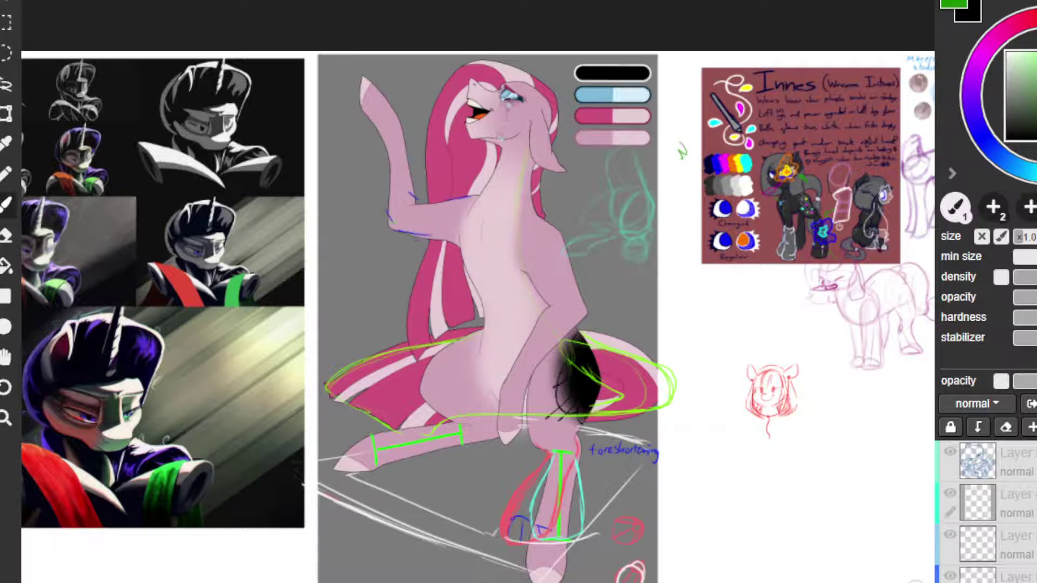
drag(408, 189, 418, 204)
Try guide lines across the pink pony's chest and hips, and undo them.
drag(466, 213, 513, 239)
drag(460, 382, 531, 370)
key(ctrl+z)
key(ctrl+z)
Letter "weight" with an arrow beside the tail's rounded end in yellow-green, and undo the red chest line and blue elbow circle.
click(680, 358)
drag(456, 217, 533, 245)
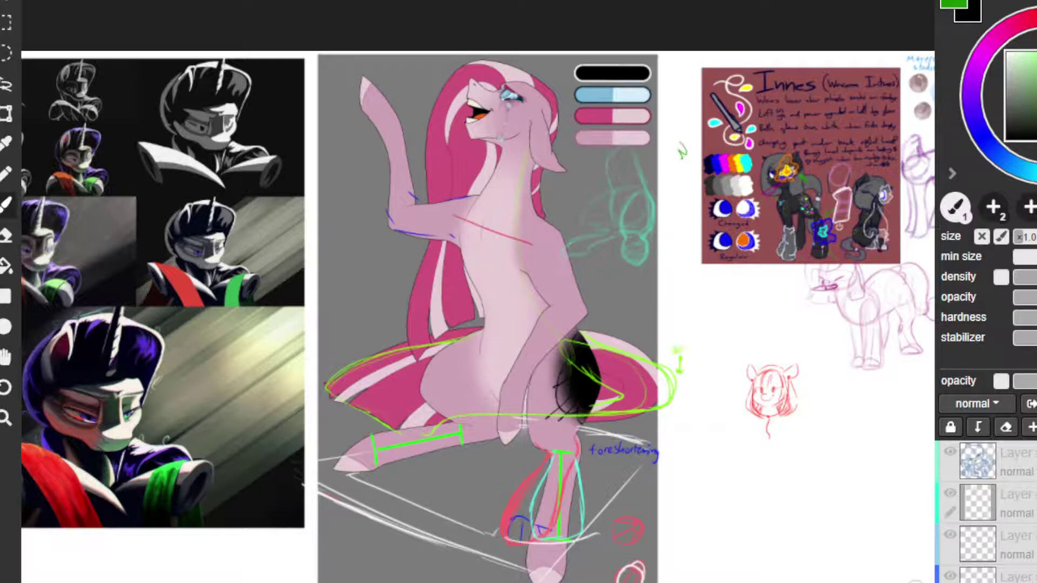
mouse_move(685, 349)
mouse_down()
mouse_move(693, 359)
mouse_move(705, 343)
mouse_up()
key(ctrl+z)
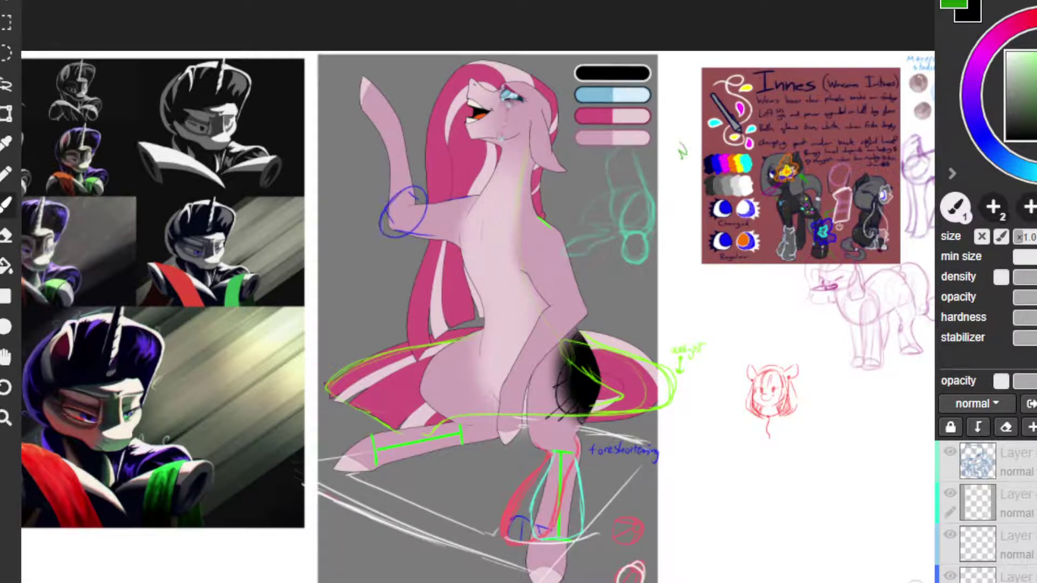
key(ctrl+z)
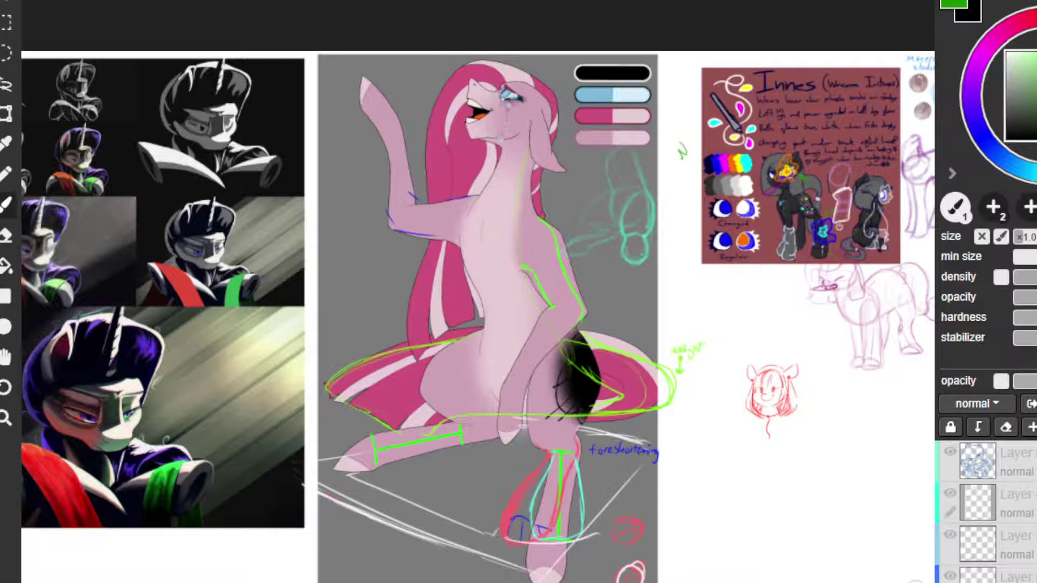
Extend the green outline of the supporting foreleg past the elbow down to the forearm.
drag(579, 323, 549, 354)
drag(483, 194, 469, 222)
key(ctrl+z)
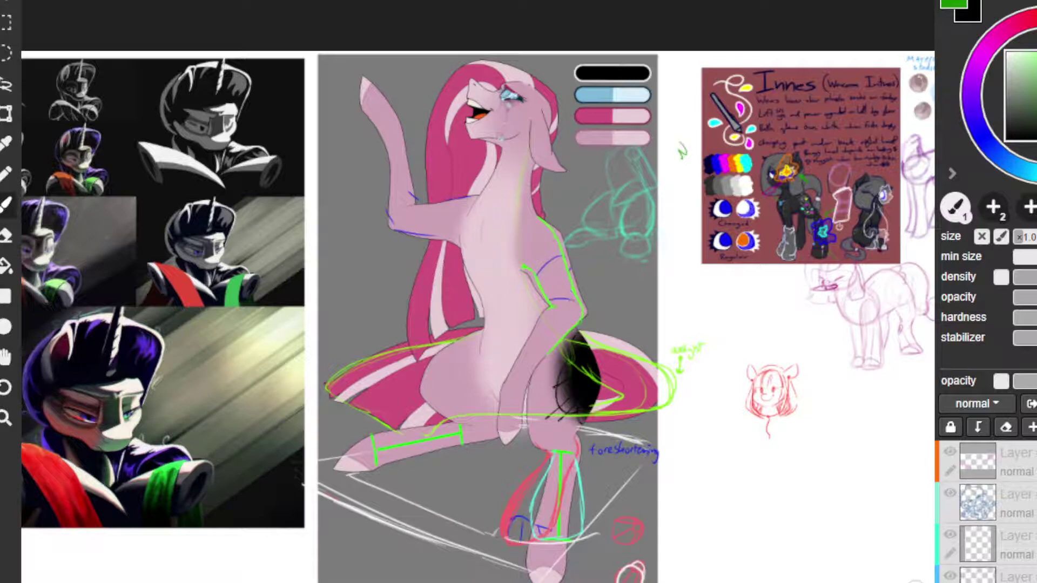
Draw blue cross-contour curves down the forearm of the supporting foreleg.
drag(541, 318, 557, 331)
key(ctrl+z)
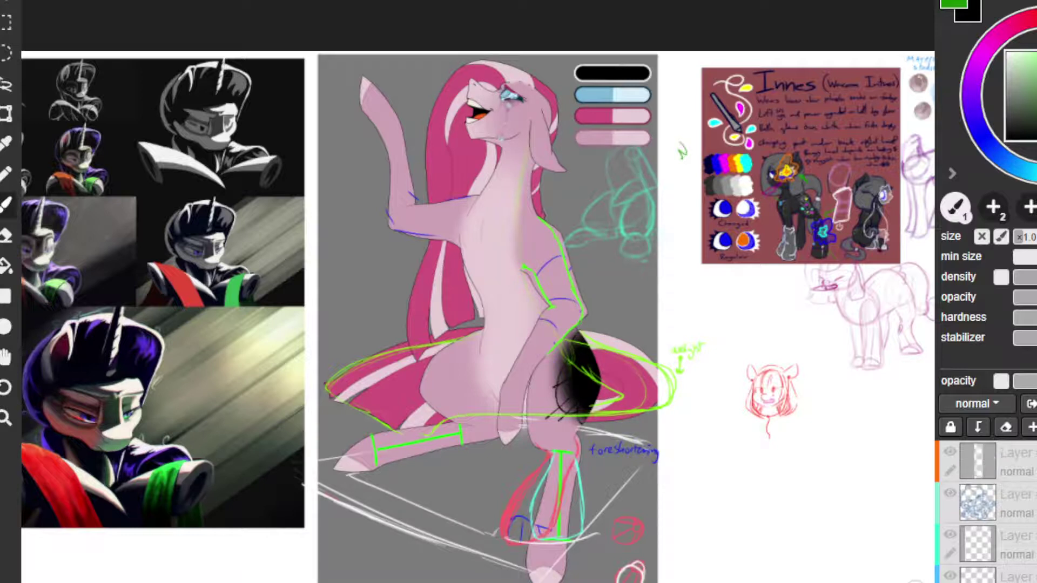
mouse_move(539, 348)
mouse_down()
mouse_move(524, 357)
mouse_move(519, 412)
mouse_up()
key(ctrl+z)
key(ctrl+z)
key(ctrl+z)
key(ctrl+z)
Draw blue cross-contour curves along the raised foreleg from shoulder to hoof, undoing unsatisfactory strokes.
mouse_move(441, 205)
mouse_down()
mouse_move(439, 235)
mouse_move(416, 233)
mouse_move(438, 230)
mouse_move(391, 206)
mouse_move(412, 182)
mouse_move(392, 205)
mouse_move(409, 177)
mouse_move(396, 140)
mouse_up()
key(ctrl+z)
key(ctrl+z)
key(ctrl+z)
key(ctrl+z)
key(ctrl+z)
key(ctrl+z)
key(ctrl+z)
key(ctrl+z)
key(ctrl+z)
key(ctrl+z)
key(ctrl+z)
key(ctrl+z)
key(ctrl+z)
key(ctrl+z)
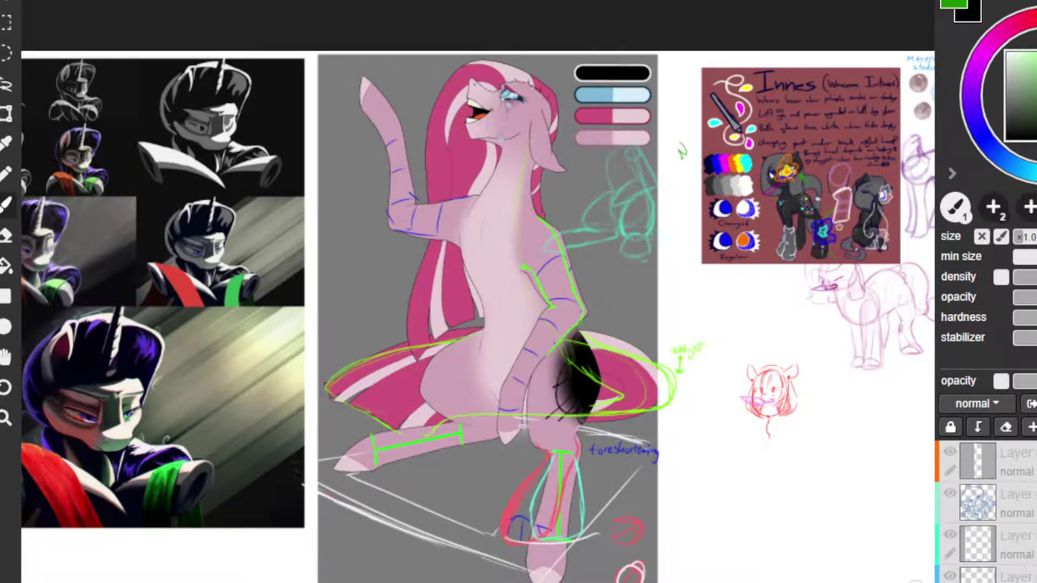
key(ctrl+z)
drag(377, 124, 390, 105)
Sketch magenta construction lines over the pink pony's open mouth and muzzle.
mouse_move(475, 114)
mouse_down()
mouse_move(486, 110)
mouse_move(516, 154)
mouse_move(490, 140)
mouse_move(528, 137)
mouse_up()
key(ctrl+z)
mouse_move(460, 116)
mouse_down()
mouse_move(481, 93)
mouse_move(498, 128)
mouse_up()
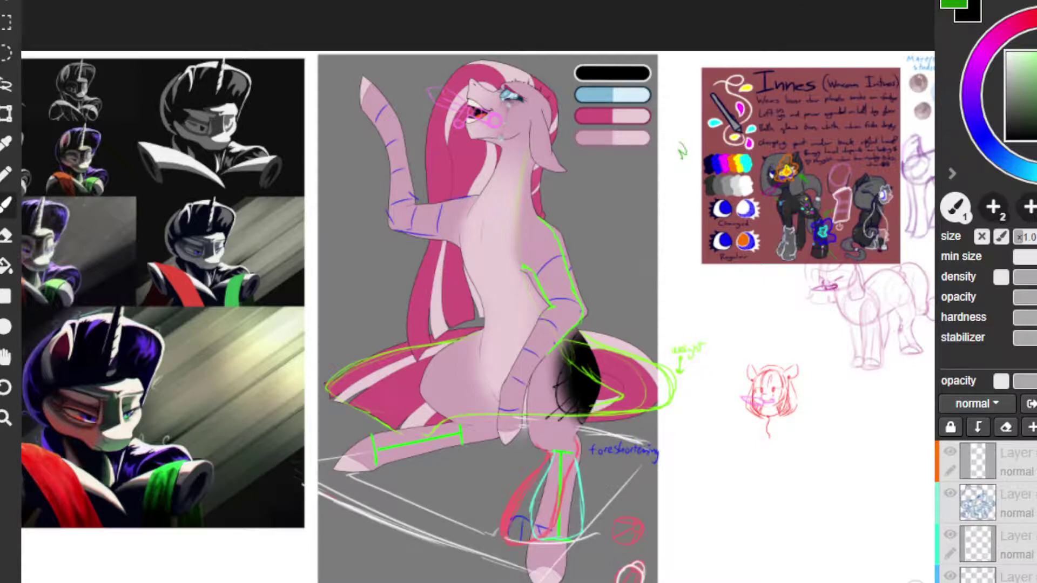
Add a magenta curve beneath the pink pony's extended leg, close to the supporting hoof.
key(space)
drag(317, 301, 652, 304)
scroll(577, 301, up, 1)
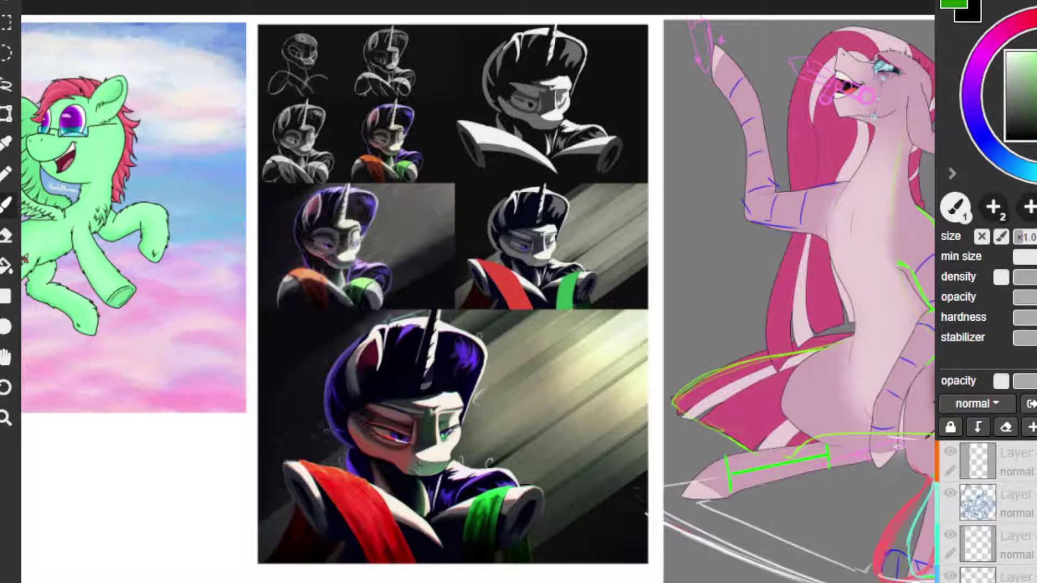
mouse_move(871, 462)
mouse_down()
mouse_move(833, 478)
mouse_move(862, 466)
mouse_up()
Try a blue circle around the large greyscale unicorn study, and undo it.
mouse_move(373, 330)
mouse_down()
mouse_move(416, 323)
mouse_move(313, 574)
mouse_move(346, 341)
mouse_up()
key(ctrl+z)
mouse_move(520, 25)
mouse_down()
mouse_move(600, 174)
mouse_move(484, 48)
mouse_move(540, 18)
mouse_up()
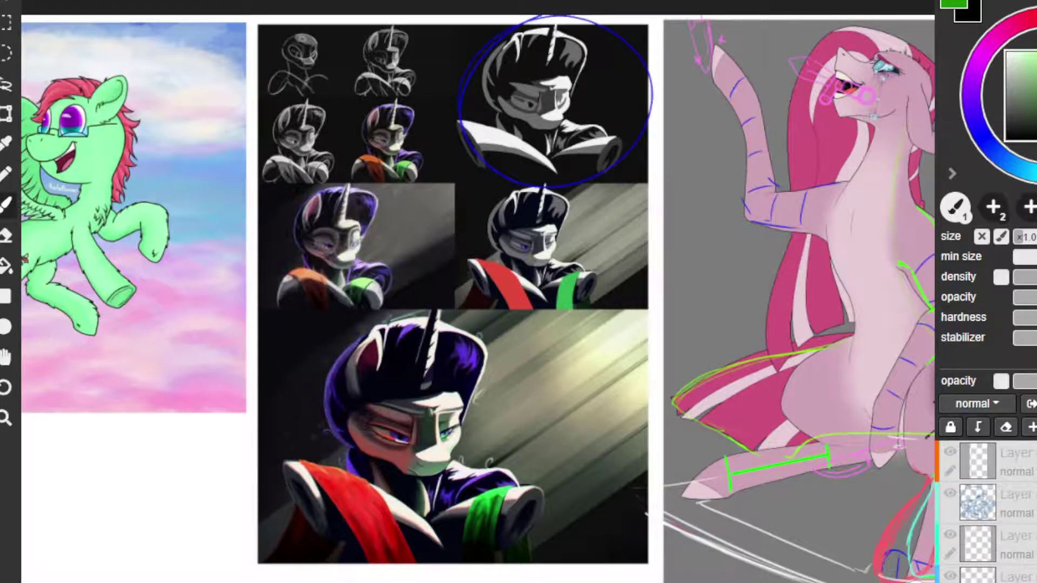
key(ctrl+z)
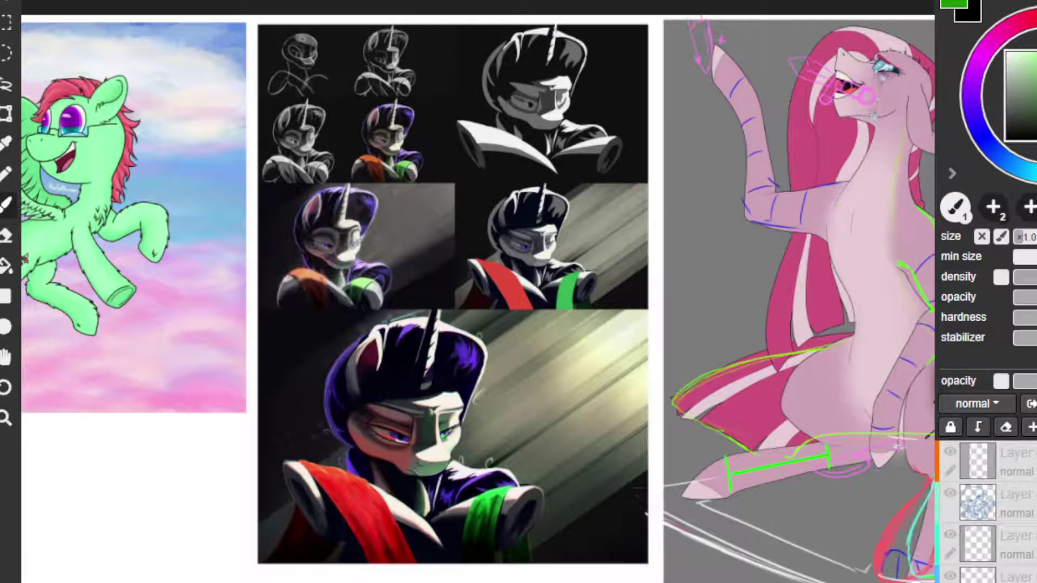
Try marking the middle-row colour study of the unicorn with guide strokes.
drag(410, 243, 379, 289)
key(ctrl+z)
key(ctrl+z)
drag(281, 306, 420, 241)
key(ctrl+z)
mouse_move(516, 327)
mouse_down()
mouse_move(513, 581)
mouse_move(410, 293)
mouse_up()
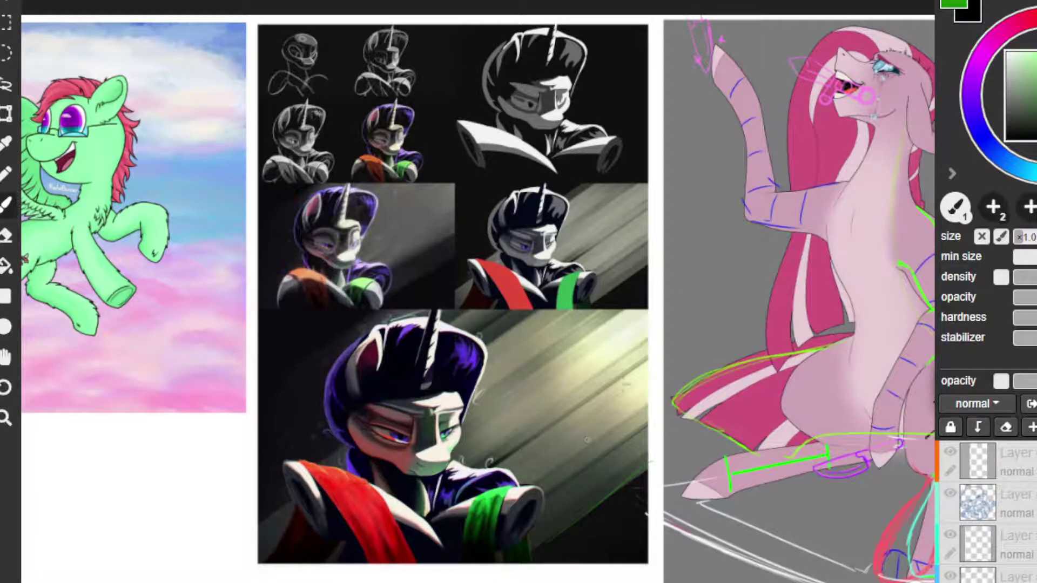
Draw a dark red arrow along the light rays toward the unicorn in the large painting.
mouse_move(602, 382)
mouse_down()
mouse_move(531, 441)
mouse_move(547, 438)
mouse_up()
click(1030, 16)
mouse_move(594, 390)
mouse_down()
mouse_move(542, 442)
mouse_move(553, 451)
mouse_up()
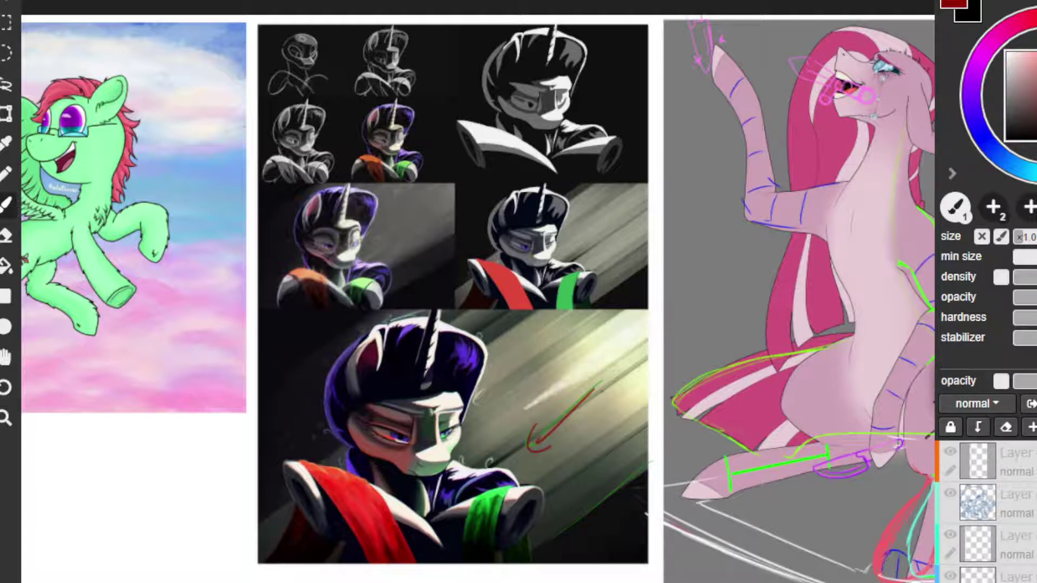
drag(601, 390, 552, 439)
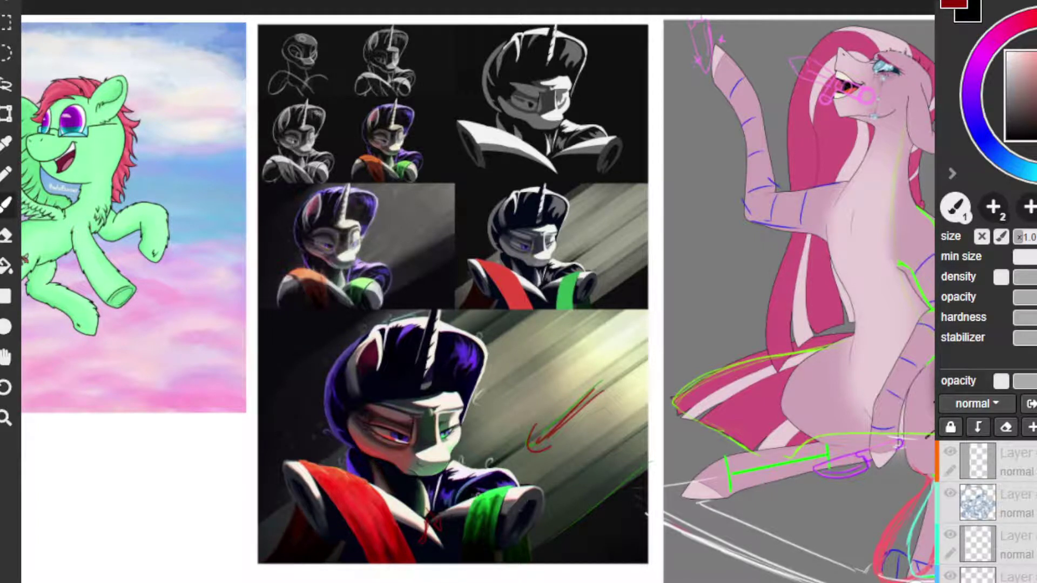
Sketch dark red crossing lines and small circles at the collar between the drapes, and add a red stroke beside the eye.
drag(476, 495, 401, 523)
drag(514, 537, 446, 582)
mouse_move(422, 540)
mouse_down()
mouse_move(425, 518)
mouse_move(451, 562)
mouse_up()
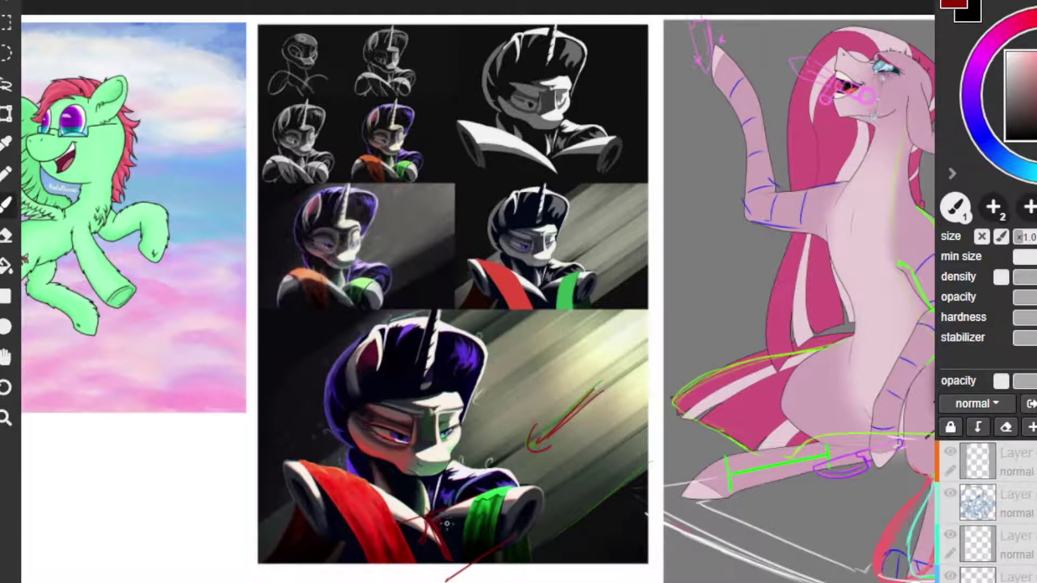
mouse_move(447, 524)
mouse_down()
mouse_move(459, 529)
mouse_move(430, 557)
mouse_move(416, 548)
mouse_up()
drag(356, 410, 371, 407)
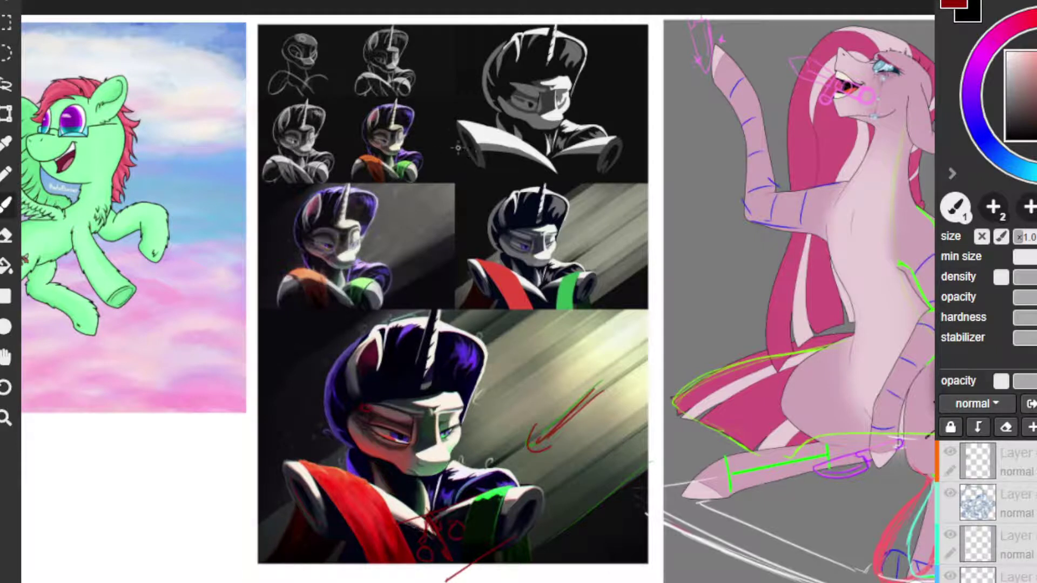
Circle the outer collar tip of the large greyscale study in red, and undo the purple halo around the large unicorn's hair.
mouse_move(466, 134)
mouse_down()
mouse_move(449, 124)
mouse_move(471, 154)
mouse_up()
key(ctrl+z)
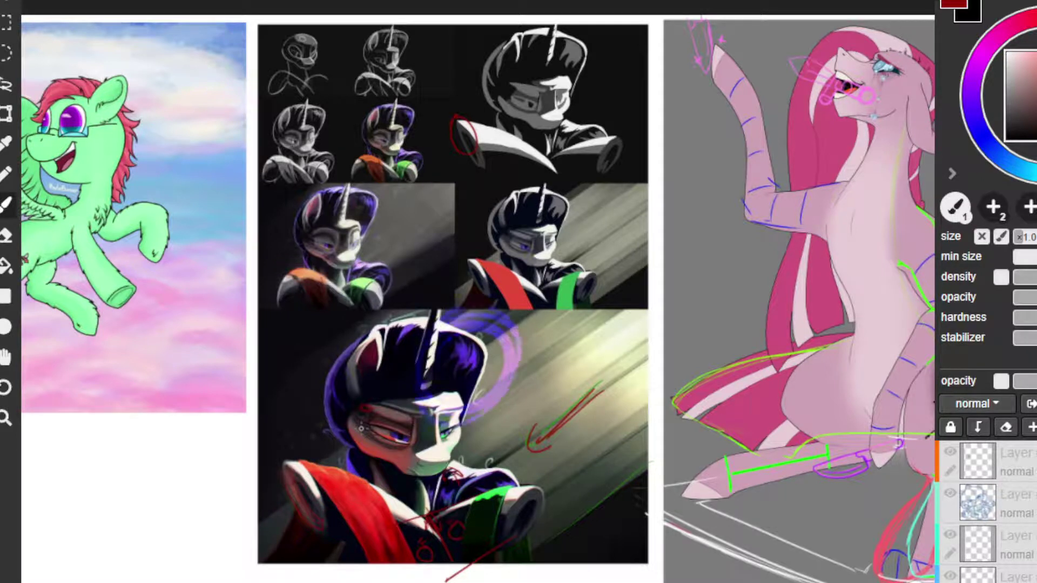
key(ctrl+z)
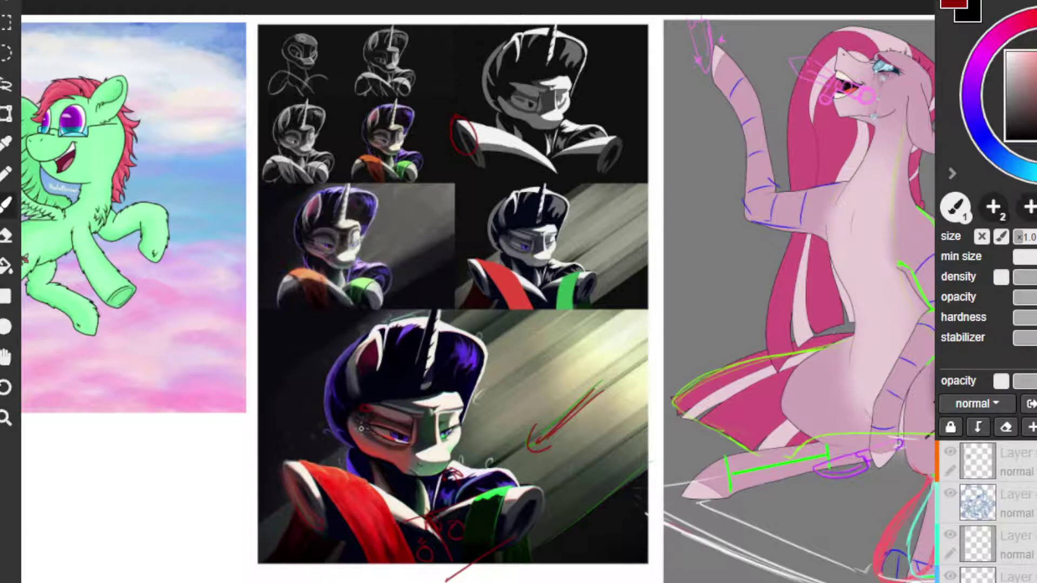
Try strokes in the background beside the large unicorn's hair, and undo them.
drag(527, 328, 497, 341)
mouse_move(506, 333)
mouse_down()
mouse_move(498, 342)
mouse_move(510, 356)
mouse_up()
key(ctrl+z)
key(ctrl+z)
key(ctrl+z)
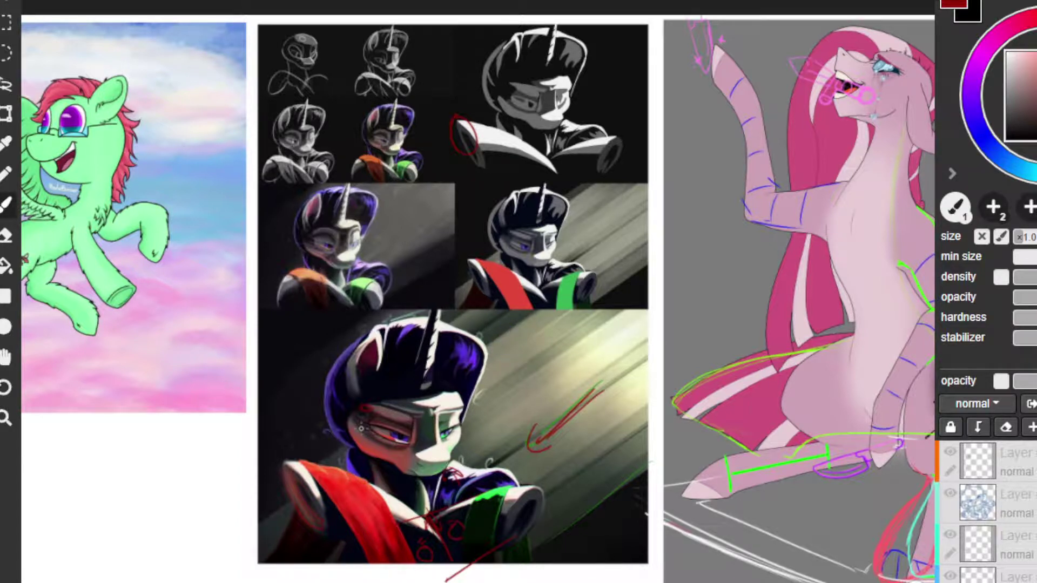
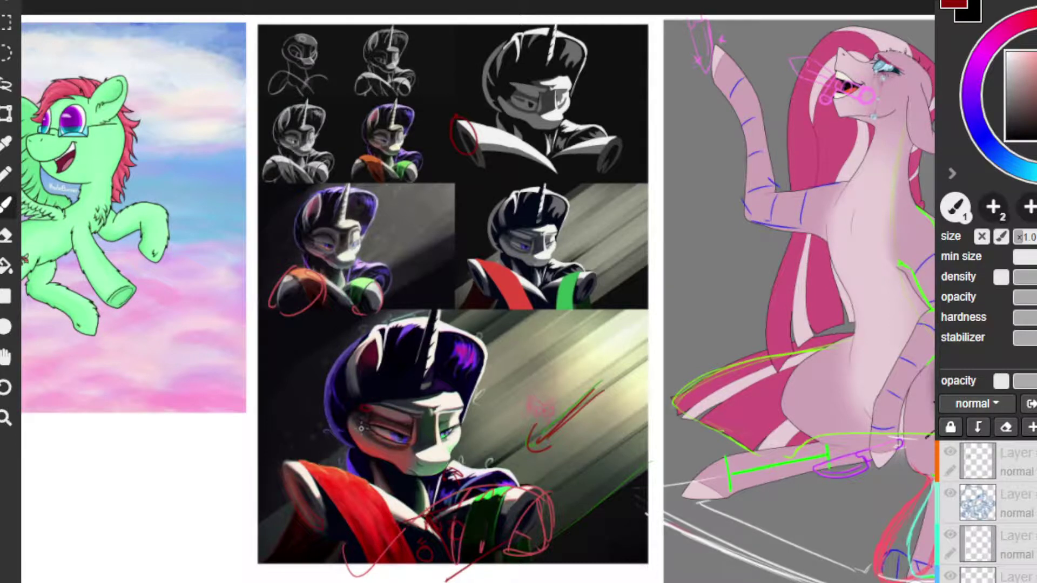
Undo the large red curves sketched over the collar and red drape of the large unicorn painting.
key(ctrl+z)
key(ctrl+z)
key(ctrl+z)
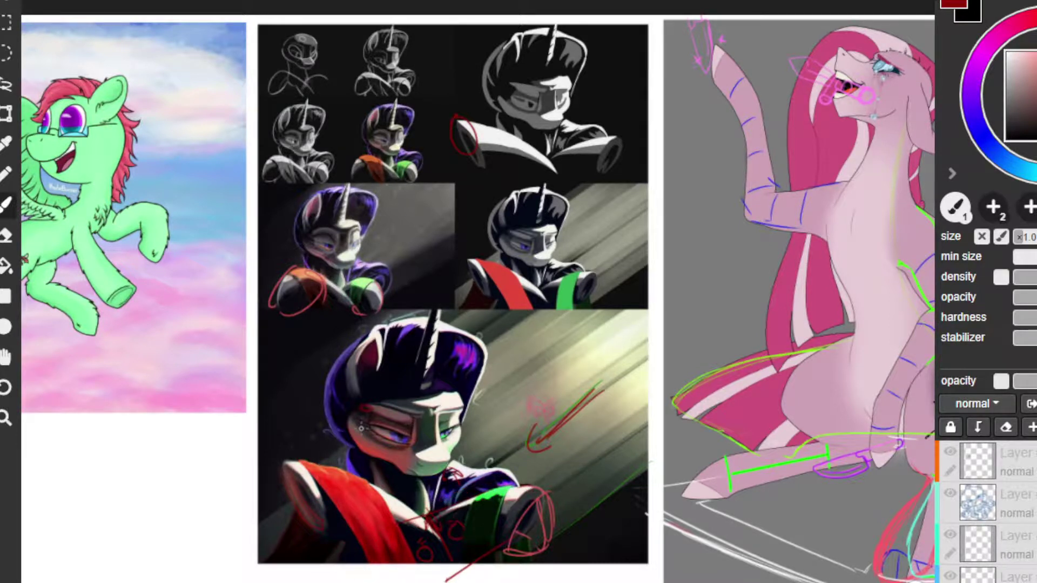
key(ctrl+z)
key(ctrl+z)
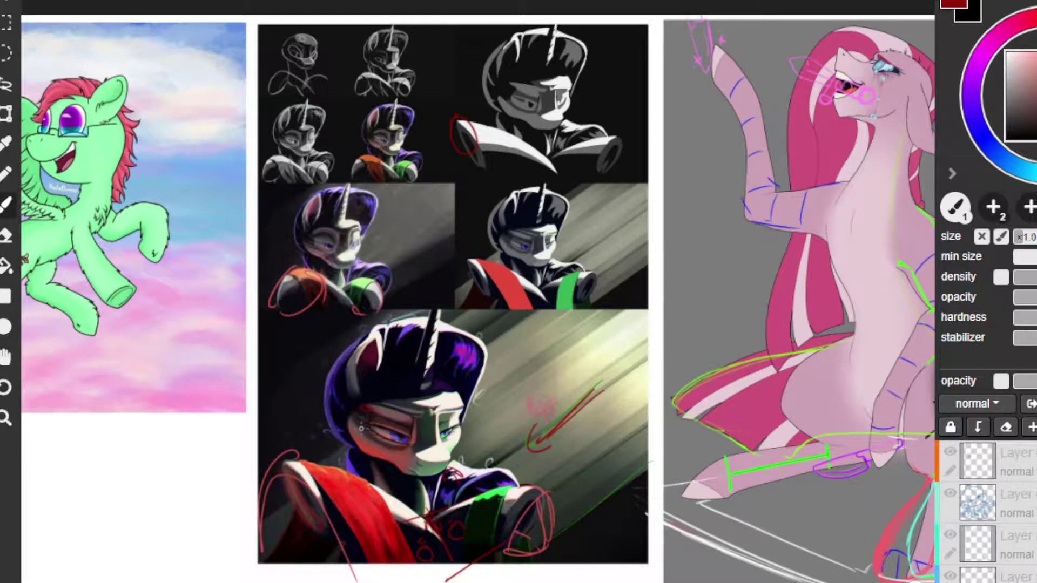
key(ctrl+z)
key(ctrl+z)
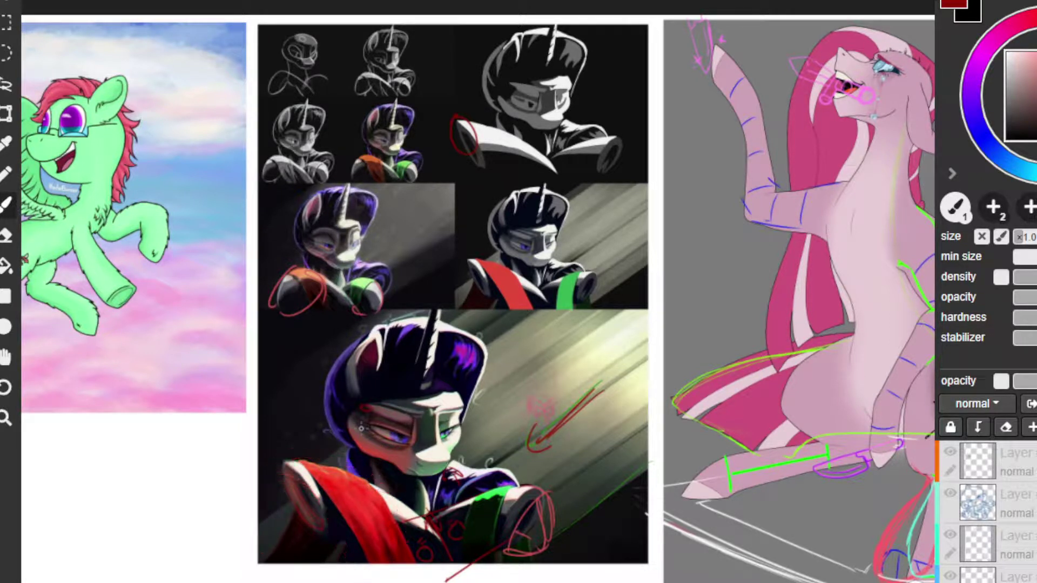
Sketch large red curves around the outer shoulder and red drape of the large unicorn painting, extending below the picture.
drag(334, 582, 270, 466)
mouse_move(263, 466)
mouse_down()
mouse_move(340, 453)
mouse_move(376, 553)
mouse_up()
drag(305, 480, 356, 577)
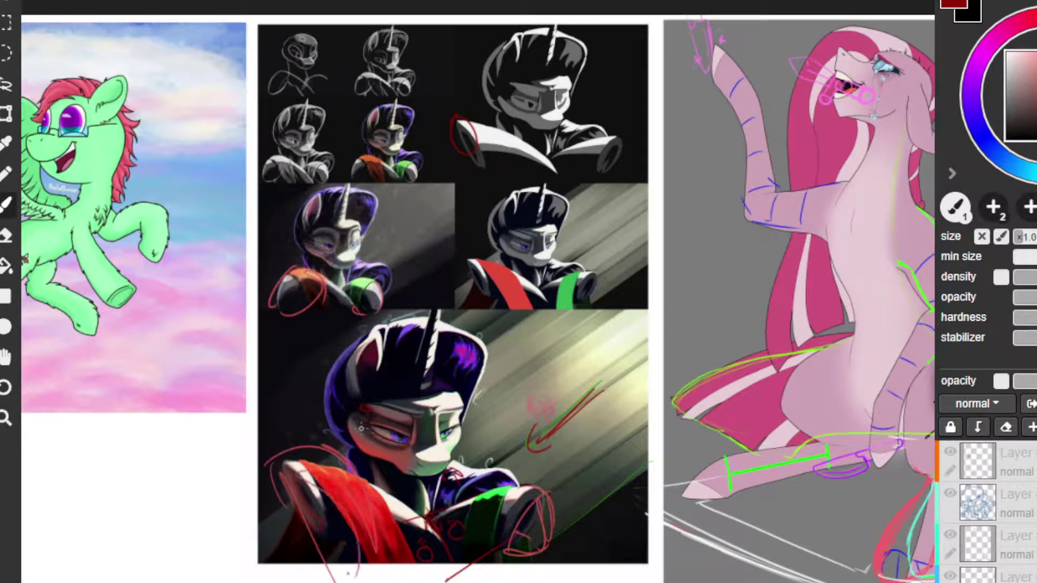
drag(273, 495, 291, 577)
key(ctrl+z)
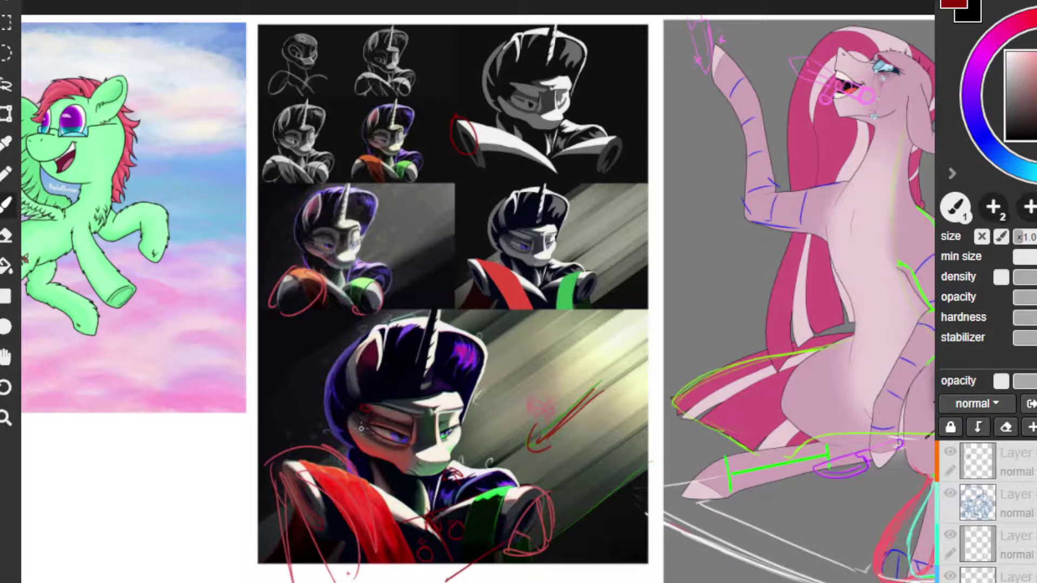
Try long red vertical strokes over the large unicorn's face and neck, and undo them.
drag(368, 329, 354, 465)
drag(383, 378, 377, 445)
drag(389, 463, 396, 506)
drag(402, 425, 408, 520)
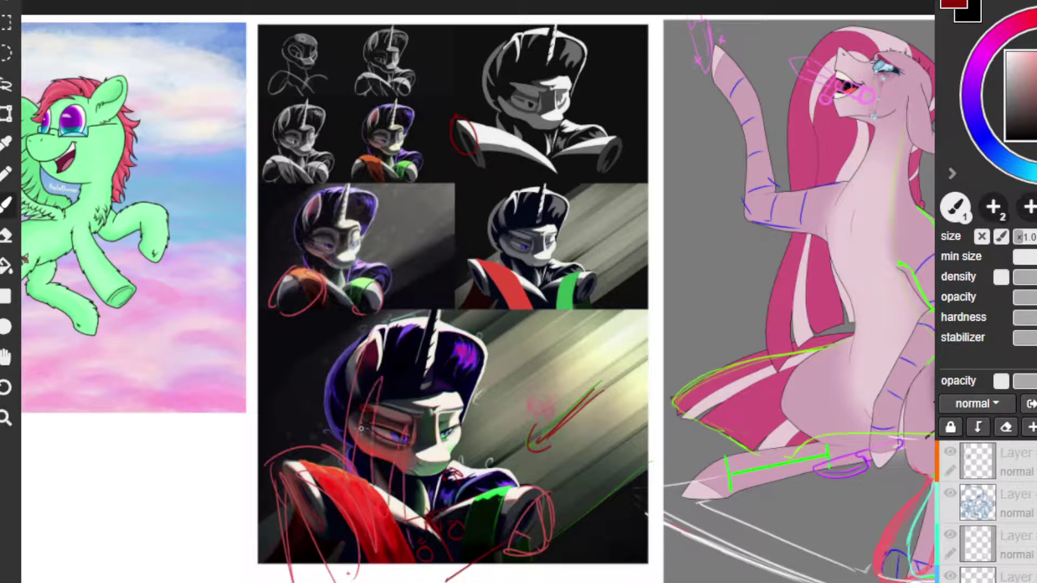
key(ctrl+z)
key(ctrl+z)
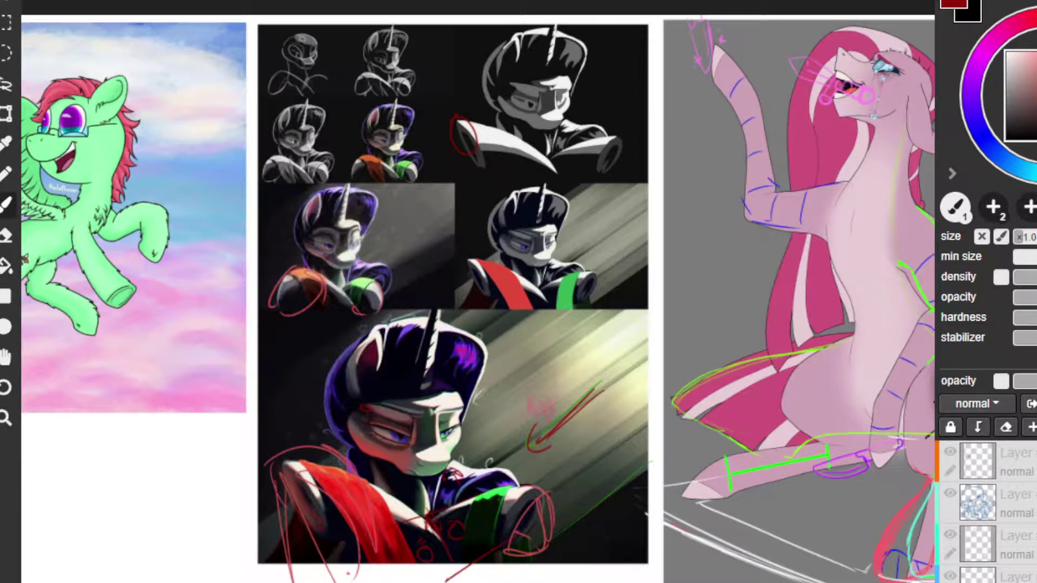
Mark small red wing-joint dots in the sky beside the green pegasus's wing.
key(h)
mouse_move(308, 329)
mouse_down()
mouse_move(797, 311)
mouse_move(654, 391)
mouse_move(690, 394)
mouse_up()
key(b)
scroll(674, 394, up, 1)
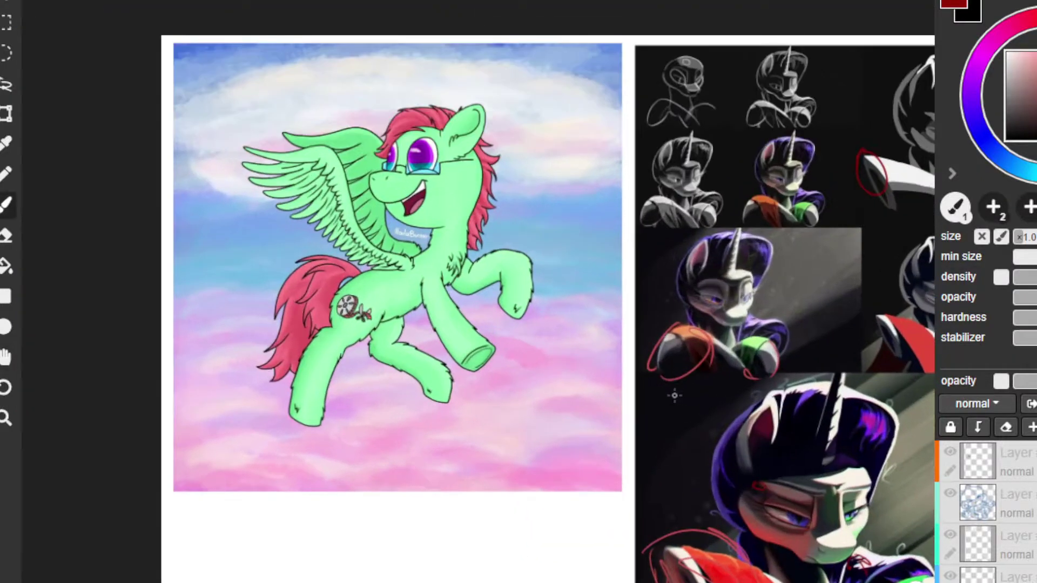
drag(597, 370, 671, 383)
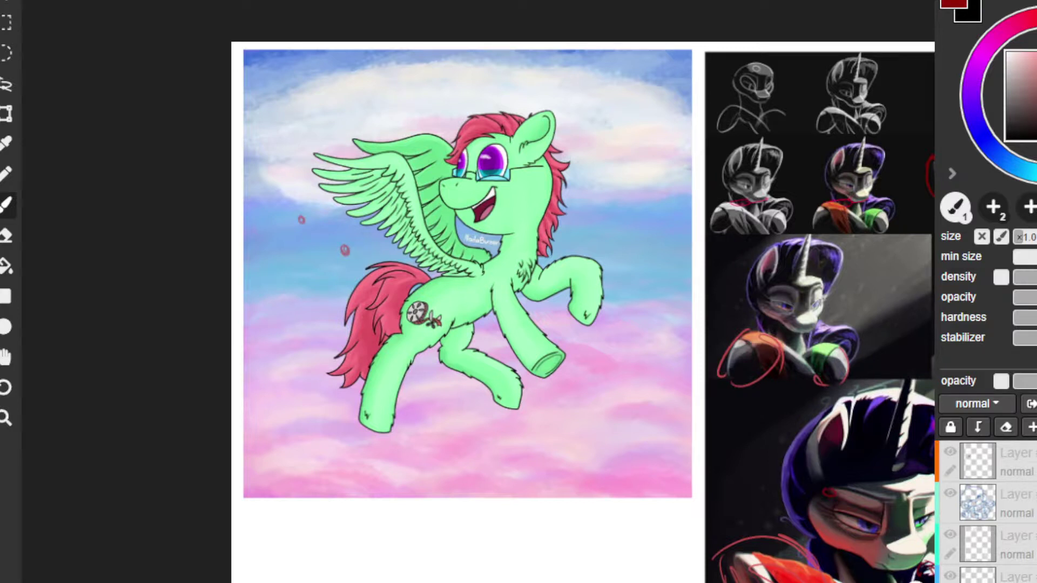
click(296, 154)
key(ctrl+z)
click(322, 205)
Outline a larger near ear on the green pegasus in red and connect the wing-joint dots with a bent line.
drag(527, 140, 547, 101)
key(ctrl+z)
drag(527, 139, 555, 90)
mouse_move(320, 230)
mouse_down()
mouse_move(322, 205)
mouse_move(259, 161)
mouse_up()
key(ctrl+z)
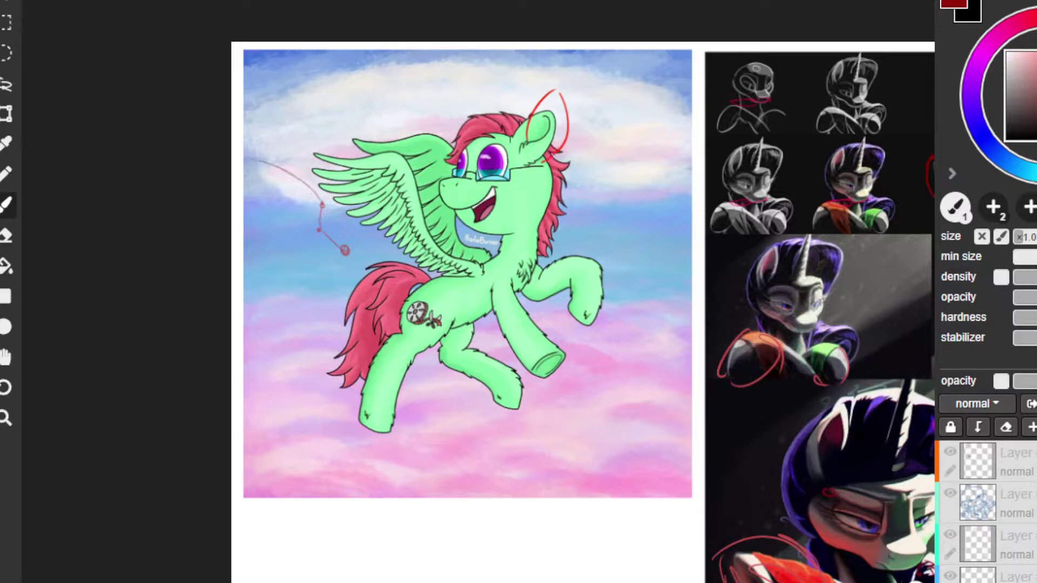
Add a red far-ear outline above the pegasus's hair and write the note "CPC says ++ to the fluff" beside the mane.
mouse_move(547, 134)
mouse_down()
mouse_move(589, 163)
mouse_move(615, 164)
mouse_up()
mouse_move(463, 122)
mouse_down()
mouse_move(467, 103)
mouse_move(478, 115)
mouse_up()
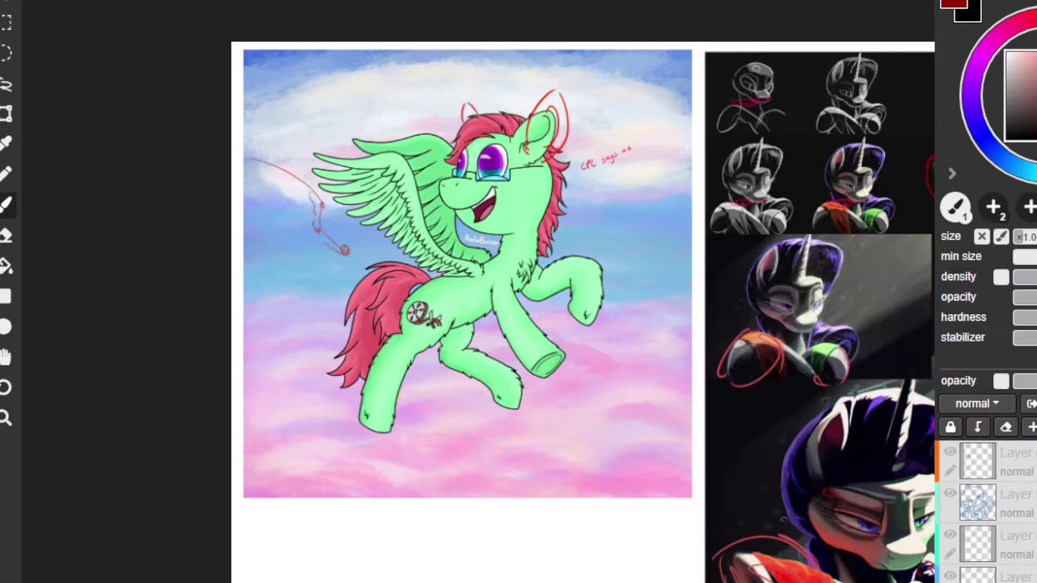
drag(611, 169, 611, 174)
drag(338, 255, 329, 261)
Sketch fluffier red hair along the pegasus's forelock, crown and mane, and add feathers to the small wing diagram.
drag(472, 115, 434, 166)
key(ctrl+z)
mouse_move(470, 115)
mouse_down()
mouse_move(441, 135)
mouse_move(441, 173)
mouse_up()
drag(264, 216, 297, 234)
drag(444, 170, 431, 182)
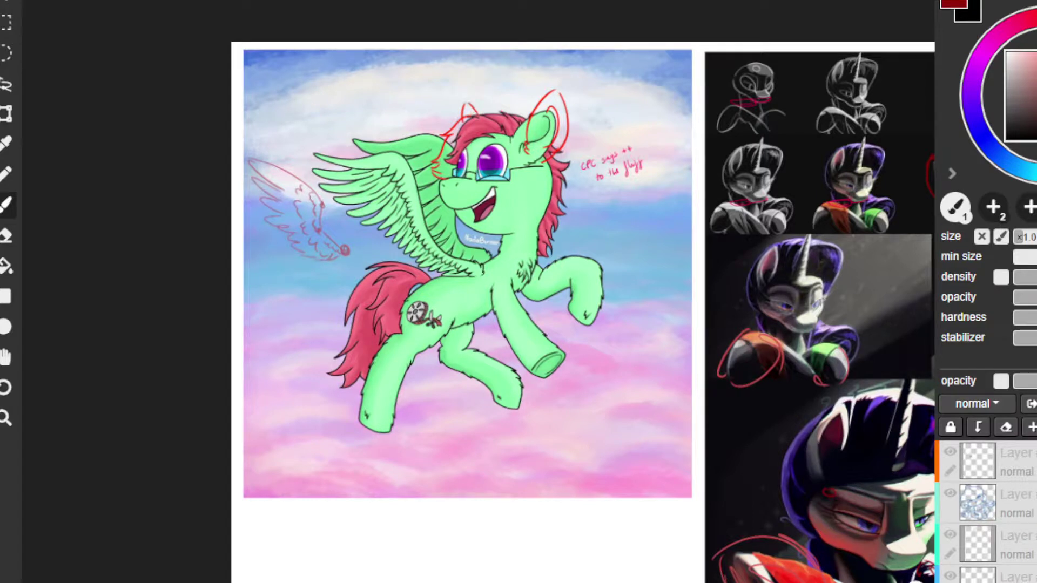
mouse_move(509, 115)
mouse_down()
mouse_move(455, 112)
mouse_move(497, 103)
mouse_move(521, 114)
mouse_up()
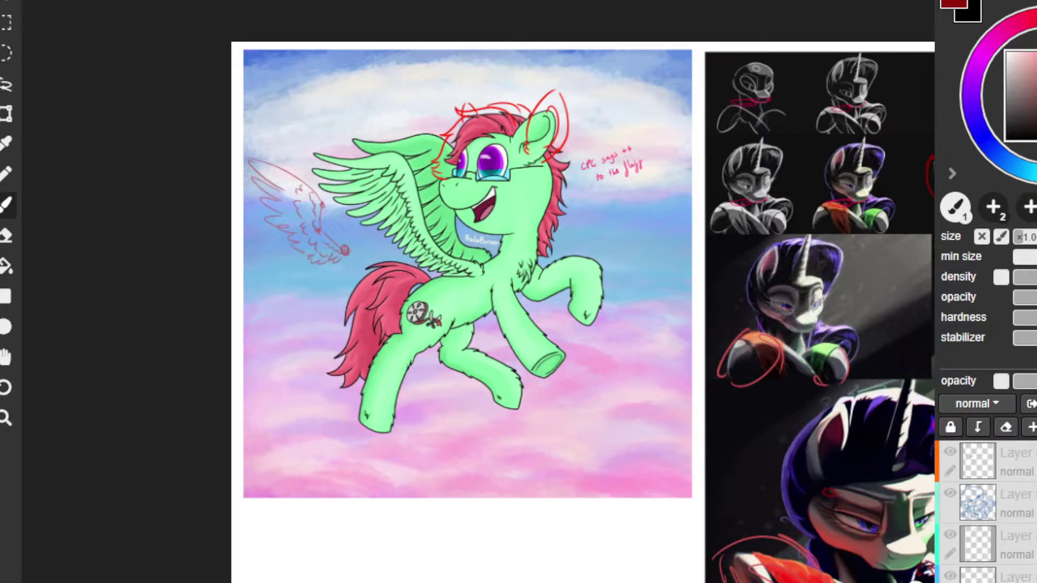
mouse_move(561, 150)
mouse_down()
mouse_move(576, 173)
mouse_move(573, 211)
mouse_move(545, 258)
mouse_up()
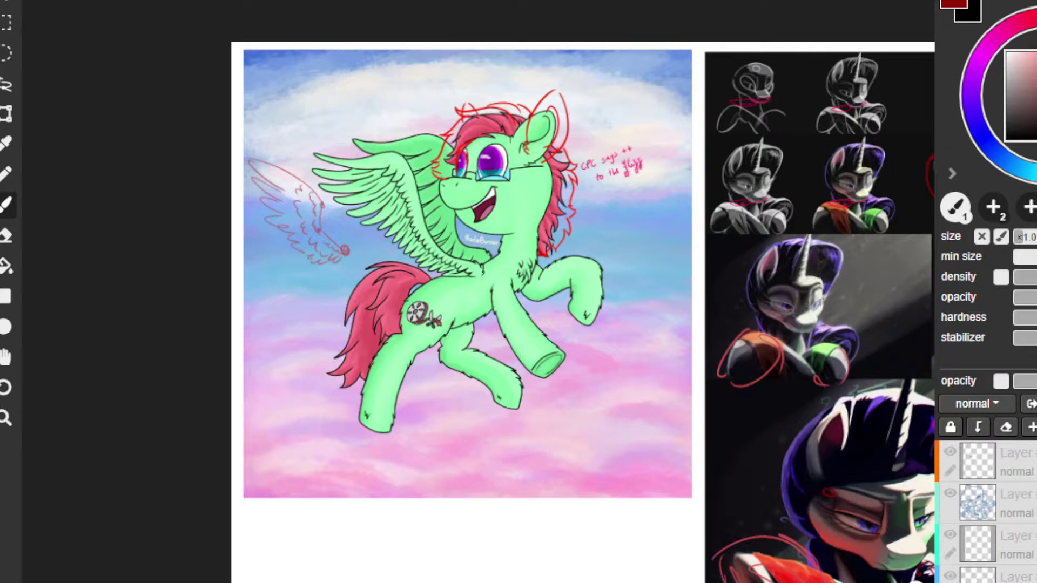
Draw a second jointed bone diagram in red above the far wing, with an arrow and a short handwritten label.
mouse_move(350, 137)
mouse_down()
mouse_move(337, 142)
mouse_move(347, 153)
mouse_move(315, 141)
mouse_move(334, 145)
mouse_up()
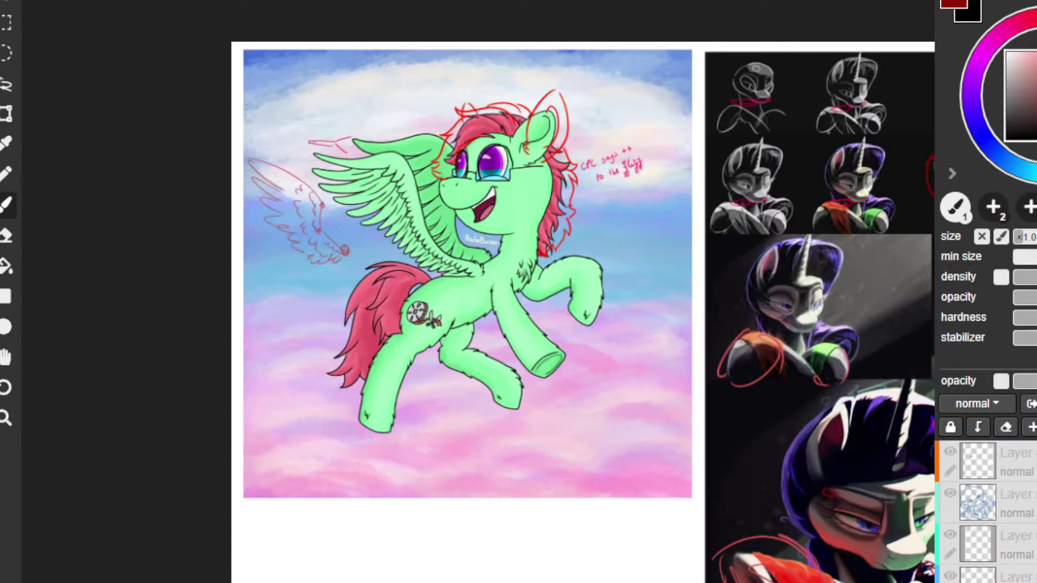
drag(303, 106, 309, 139)
drag(296, 97, 307, 141)
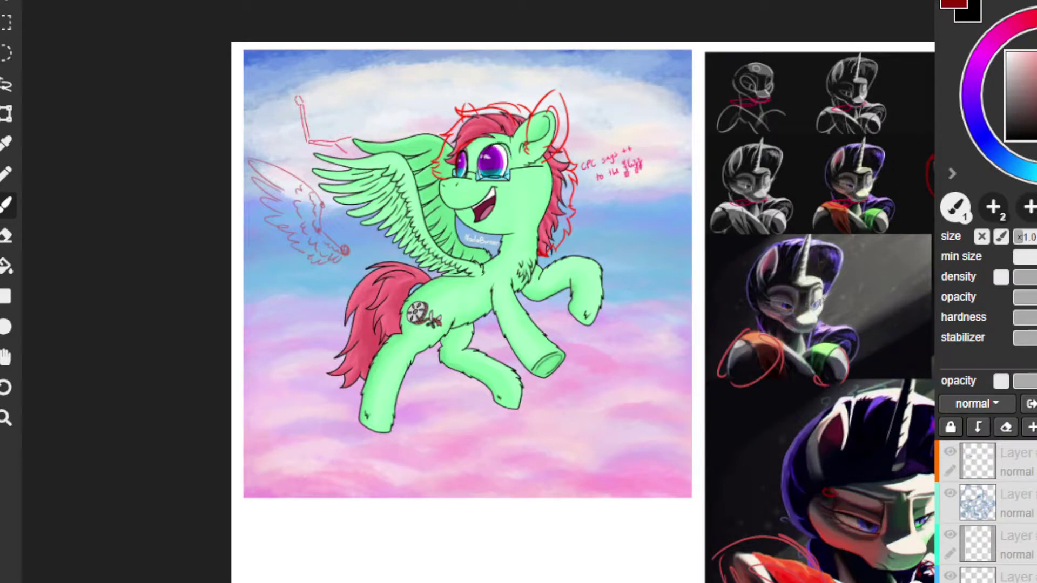
mouse_move(318, 131)
mouse_down()
mouse_move(343, 122)
mouse_move(323, 108)
mouse_up()
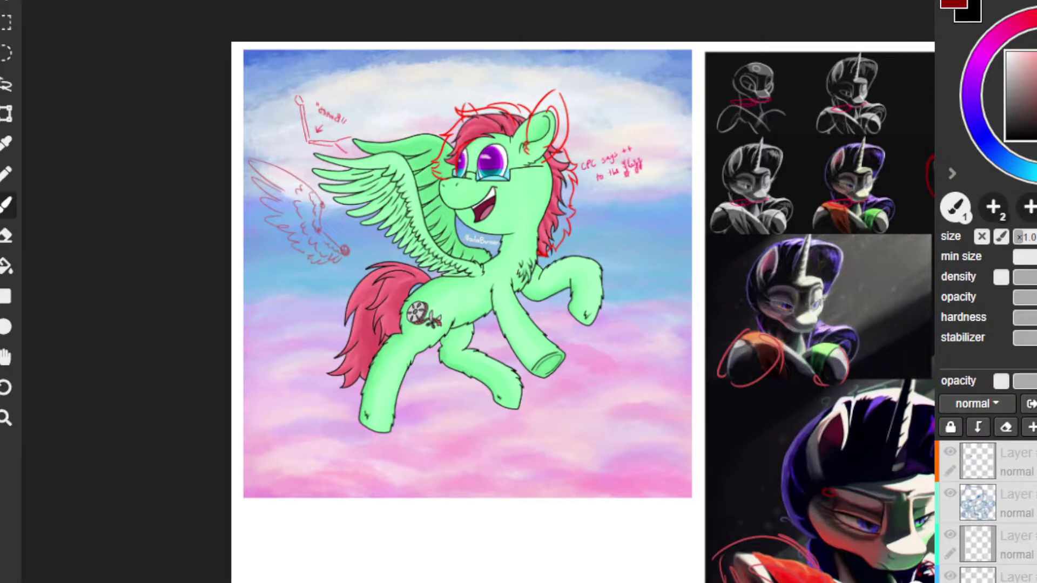
Outline a large red wing shape around the upper bone diagram, and undo the blue lines across the pegasus's body.
drag(236, 76, 297, 91)
mouse_move(336, 162)
mouse_down()
mouse_move(289, 154)
mouse_move(233, 90)
mouse_up()
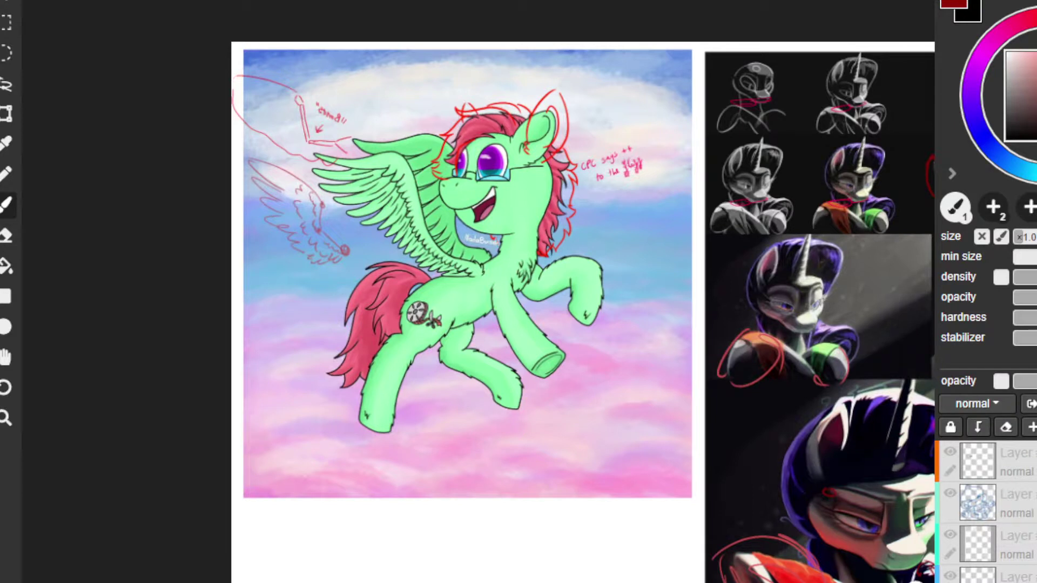
key(ctrl+z)
mouse_move(332, 168)
mouse_down()
mouse_move(288, 153)
mouse_move(247, 106)
mouse_move(238, 77)
mouse_up()
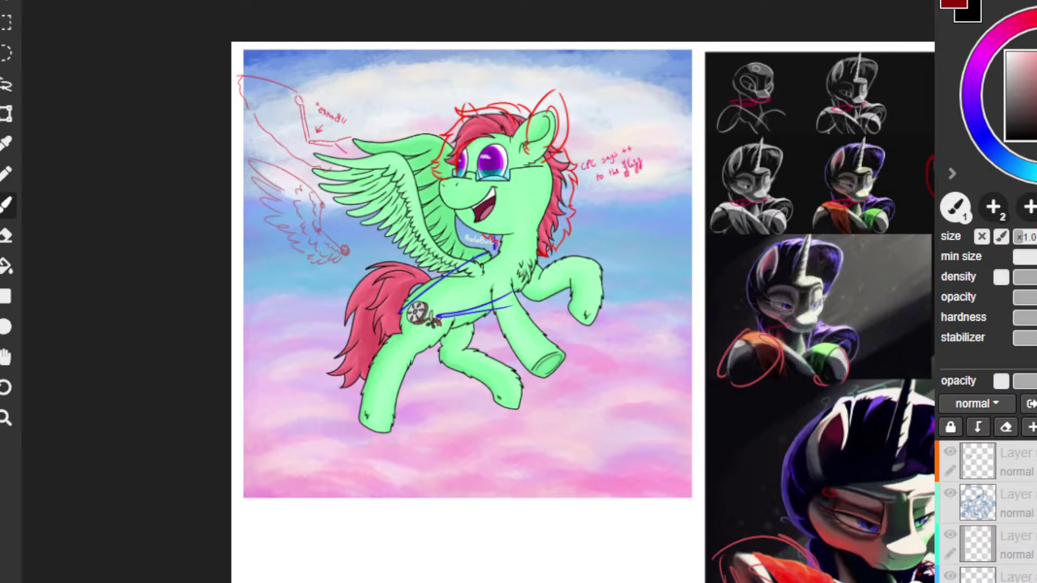
key(ctrl+z)
key(ctrl+z)
key(ctrl+z)
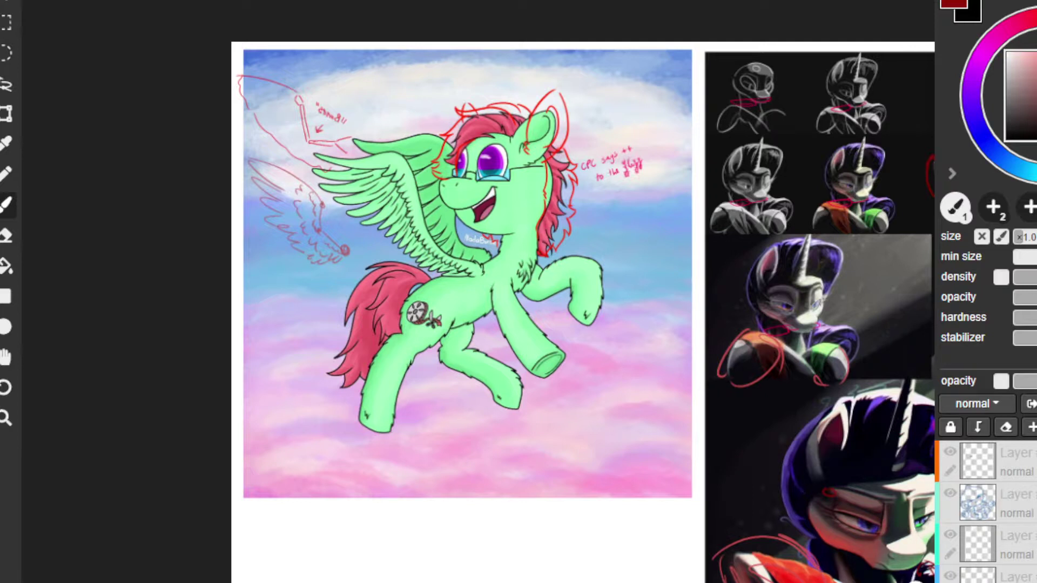
Trace the joints and bones of the pegasus's near wing in red, and add the far wing's bone and leading edge.
mouse_move(491, 256)
mouse_down()
mouse_move(436, 254)
mouse_move(443, 248)
mouse_up()
mouse_move(419, 182)
mouse_down()
mouse_move(434, 236)
mouse_move(475, 260)
mouse_up()
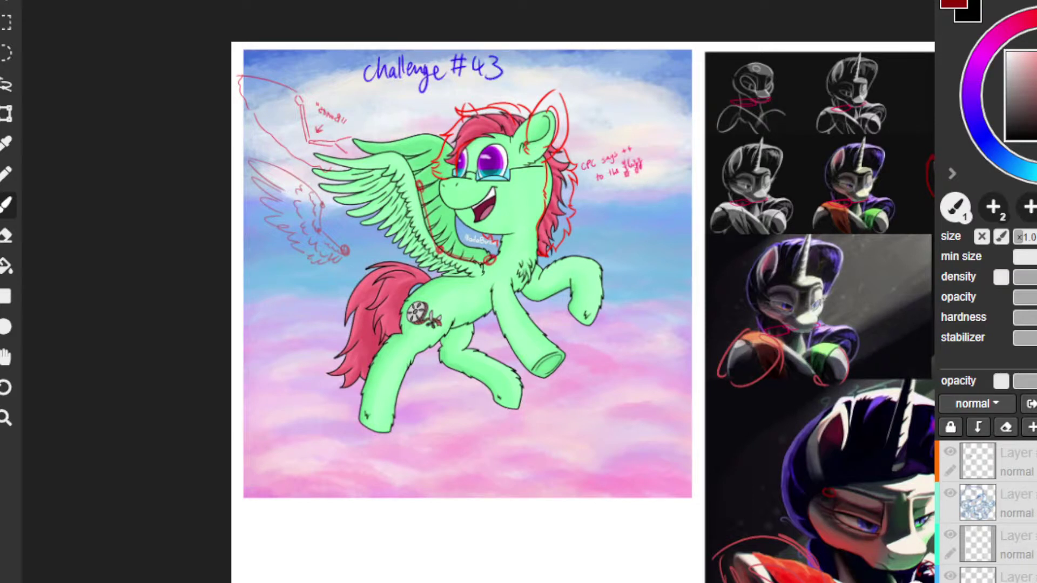
drag(419, 181, 309, 149)
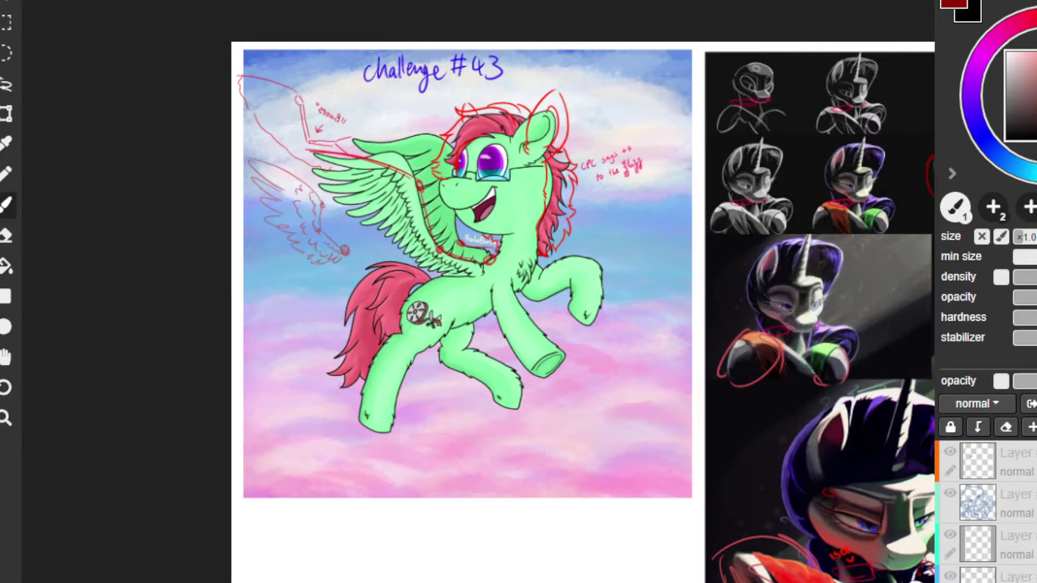
drag(457, 178, 457, 235)
mouse_move(387, 108)
mouse_down()
mouse_move(451, 151)
mouse_move(376, 105)
mouse_up()
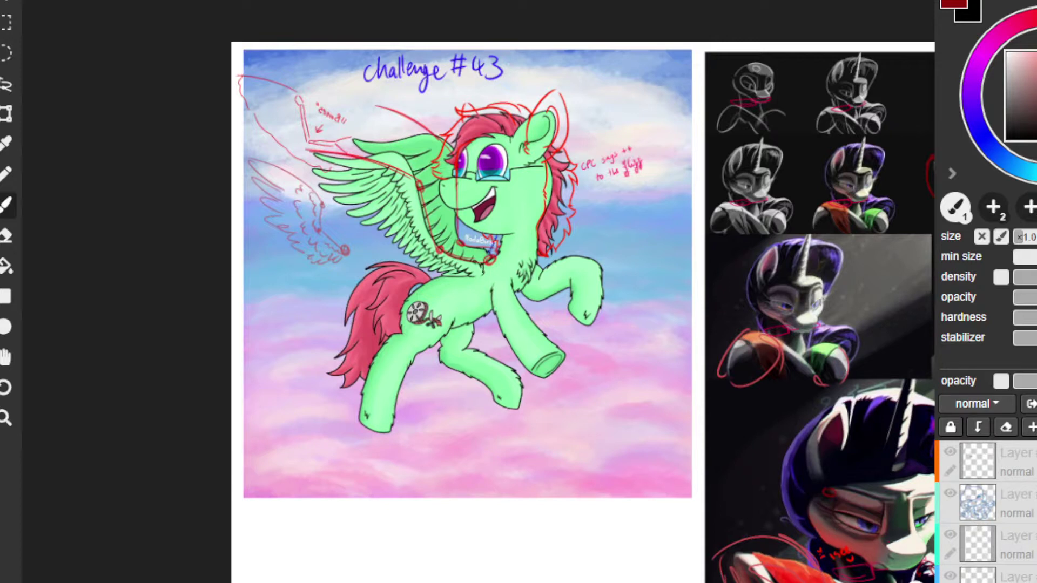
Sketch blue correction lines over the pegasus's back and both forelegs.
drag(462, 270, 421, 283)
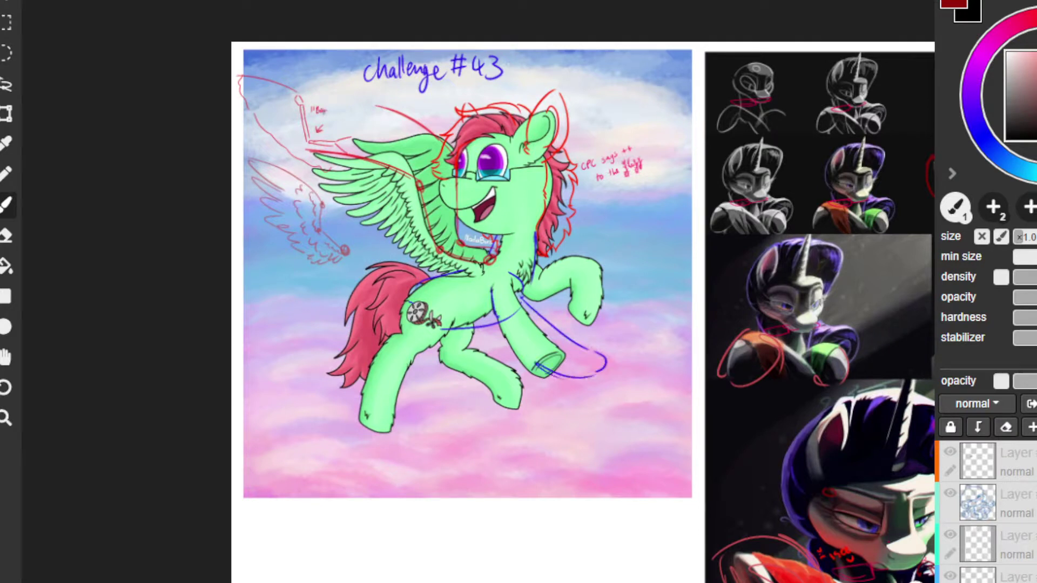
key(ctrl+z)
drag(503, 310, 542, 379)
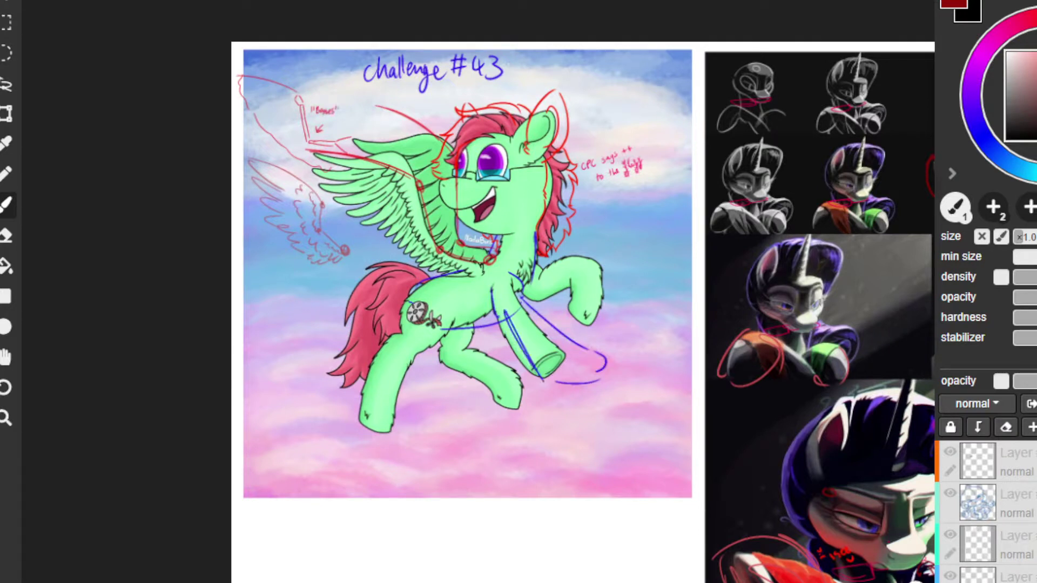
mouse_move(537, 277)
mouse_down()
mouse_move(583, 244)
mouse_move(607, 292)
mouse_move(575, 323)
mouse_up()
mouse_move(571, 273)
mouse_down()
mouse_move(584, 315)
mouse_move(562, 293)
mouse_move(545, 303)
mouse_up()
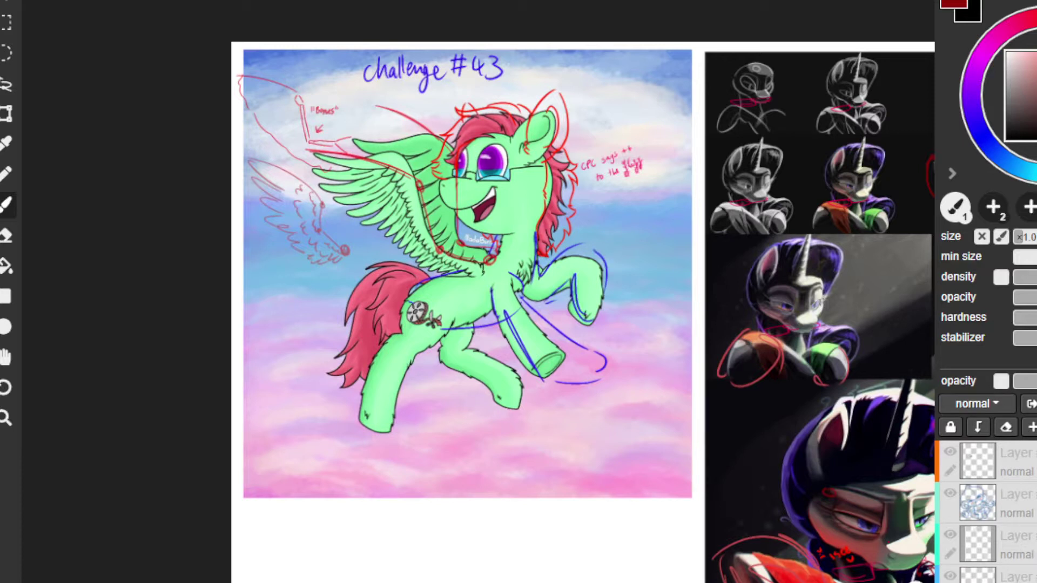
Redraw the contours of the pegasus's near hind leg in blue, undoing the misplaced strokes.
mouse_move(441, 314)
mouse_down()
mouse_move(452, 329)
mouse_move(419, 355)
mouse_move(388, 443)
mouse_up()
key(ctrl+z)
key(ctrl+z)
mouse_move(417, 359)
mouse_down()
mouse_move(402, 431)
mouse_move(361, 392)
mouse_up()
key(ctrl+z)
mouse_move(401, 434)
mouse_down()
mouse_move(360, 403)
mouse_move(359, 381)
mouse_up()
mouse_move(394, 340)
mouse_down()
mouse_move(362, 381)
mouse_move(405, 319)
mouse_up()
key(ctrl+z)
key(ctrl+z)
Try rows of short red feathers along the bones of the pegasus's near wing.
mouse_move(490, 267)
mouse_down()
mouse_move(443, 258)
mouse_move(417, 182)
mouse_up()
mouse_move(488, 269)
mouse_down()
mouse_move(431, 259)
mouse_move(420, 239)
mouse_up()
key(ctrl+z)
key(ctrl+z)
key(ctrl+z)
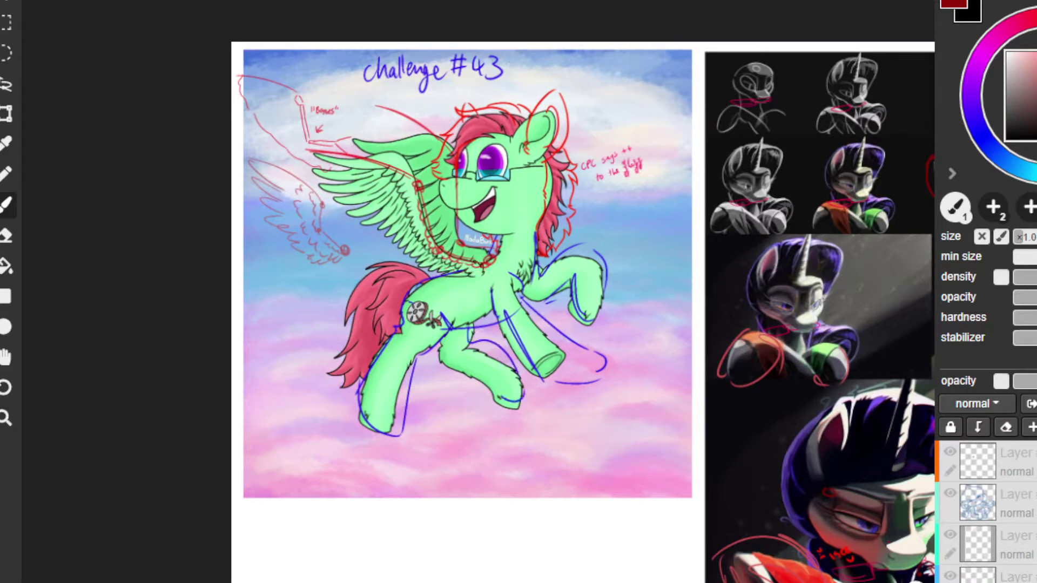
mouse_move(469, 274)
mouse_down()
mouse_move(419, 260)
mouse_move(390, 191)
mouse_move(369, 173)
mouse_up()
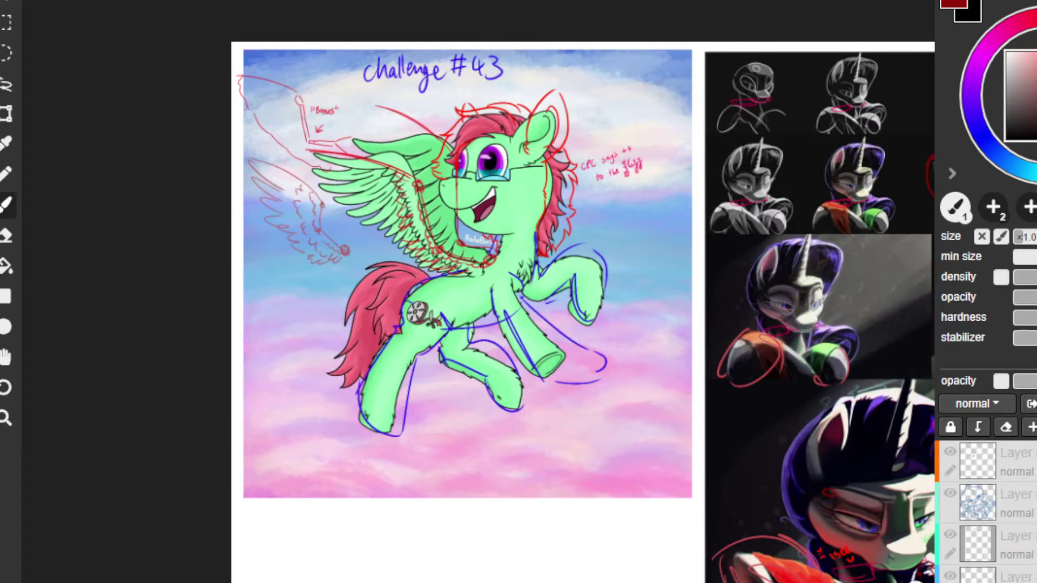
Try long red flight feathers fanning out from the near wing, undoing and redrawing individual strokes.
key(ctrl+z)
mouse_move(454, 280)
mouse_down()
mouse_move(373, 254)
mouse_move(400, 248)
mouse_move(390, 236)
mouse_move(465, 121)
mouse_up()
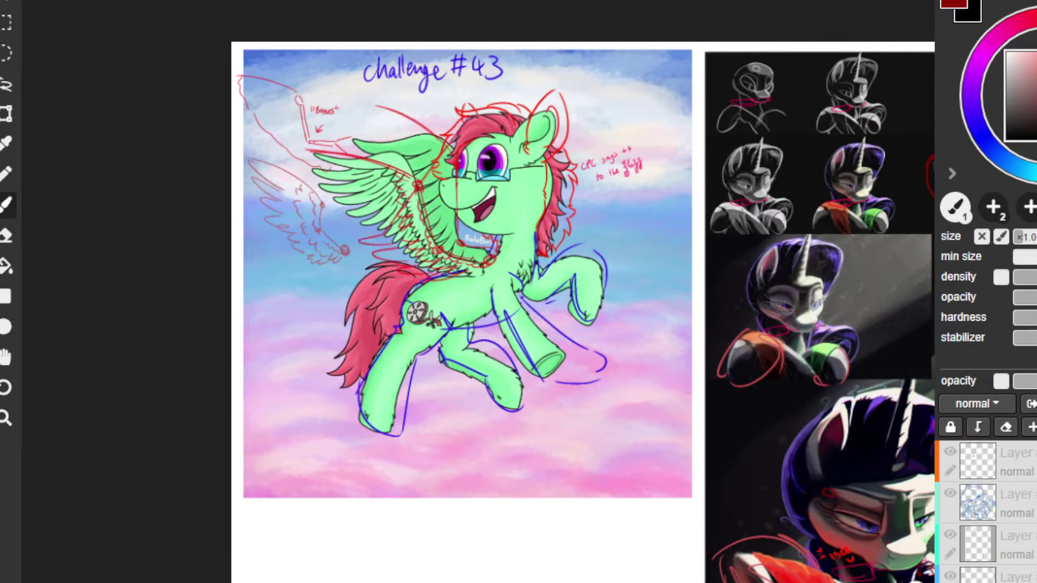
key(ctrl+z)
drag(294, 151, 372, 179)
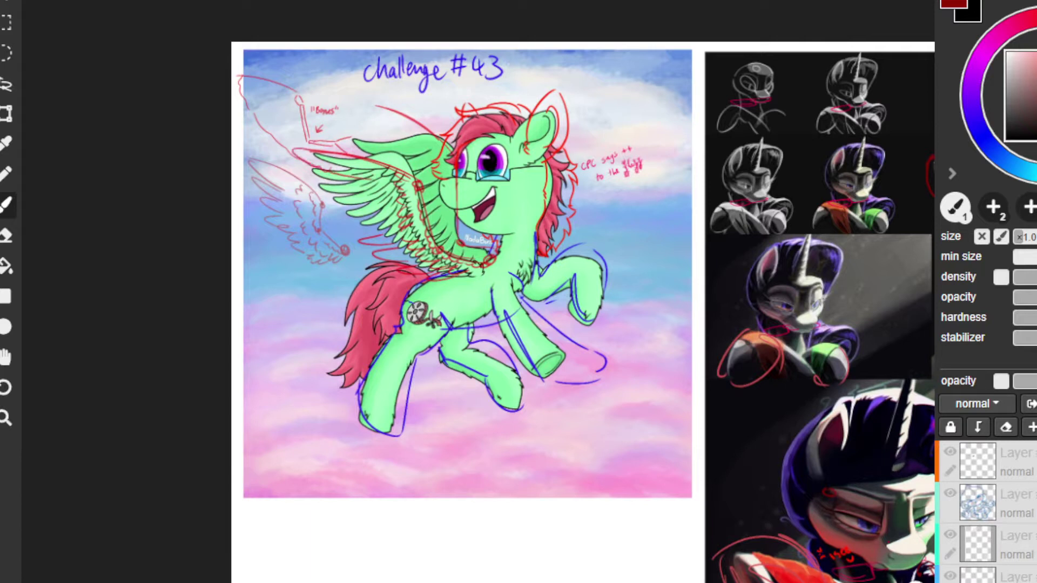
key(ctrl+z)
mouse_move(290, 151)
mouse_down()
mouse_move(352, 171)
mouse_move(323, 170)
mouse_move(361, 196)
mouse_move(304, 179)
mouse_move(368, 200)
mouse_up()
key(ctrl+z)
mouse_move(360, 199)
mouse_down()
mouse_move(315, 206)
mouse_move(386, 218)
mouse_move(325, 198)
mouse_move(379, 219)
mouse_move(383, 241)
mouse_up()
key(ctrl+z)
key(ctrl+z)
key(ctrl+z)
key(ctrl+z)
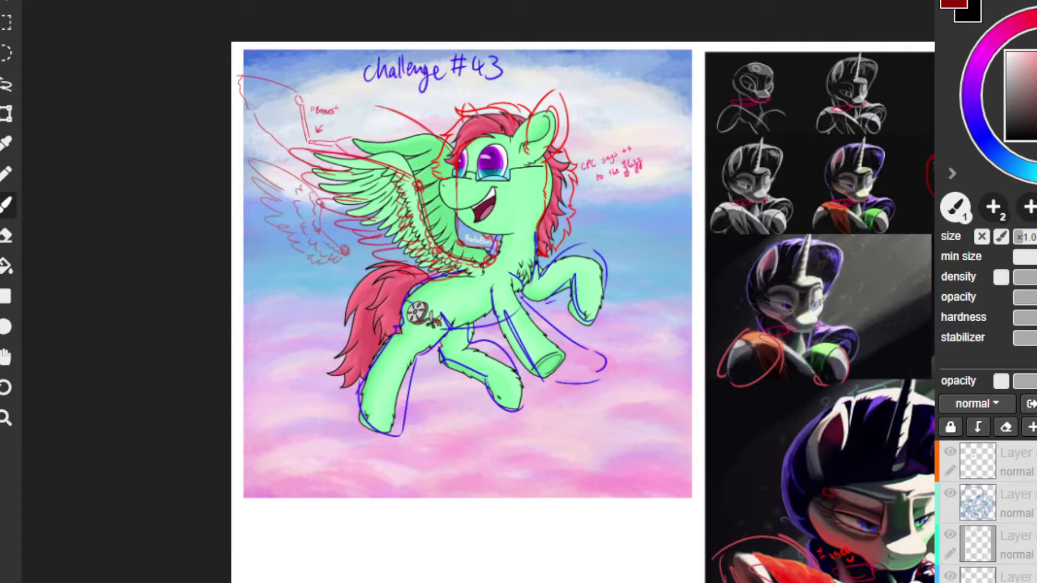
Undo the red feather strokes sketched over the pegasus's near wing.
key(ctrl+z)
key(ctrl+z)
key(ctrl+z)
key(ctrl+z)
key(ctrl+z)
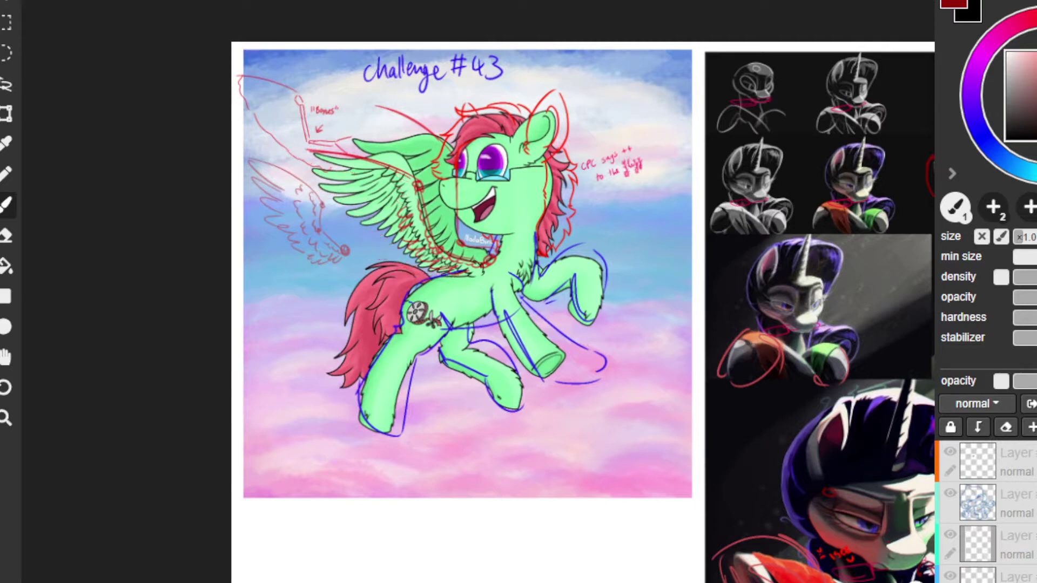
key(ctrl+z)
key(ctrl+z)
key(ctrl+z)
key(ctrl+z)
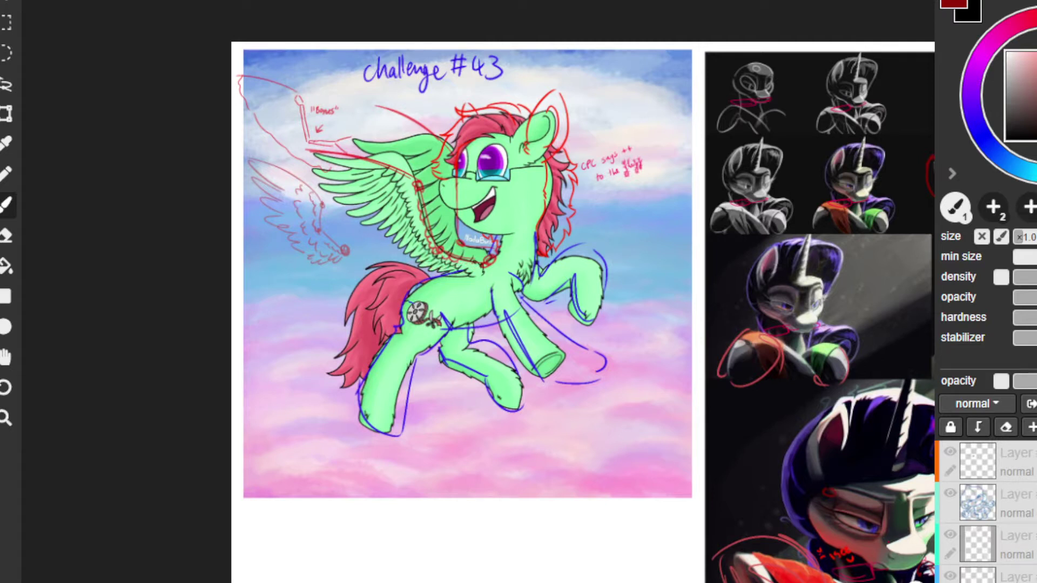
key(ctrl+z)
key(ctrl+z)
key(ctrl+z)
key(ctrl+z)
Try small strokes on the pegasus's cheek below the near ear, and undo them.
mouse_move(517, 163)
mouse_down()
mouse_move(539, 149)
mouse_move(511, 159)
mouse_up()
key(ctrl+z)
key(ctrl+z)
key(ctrl+z)
click(544, 148)
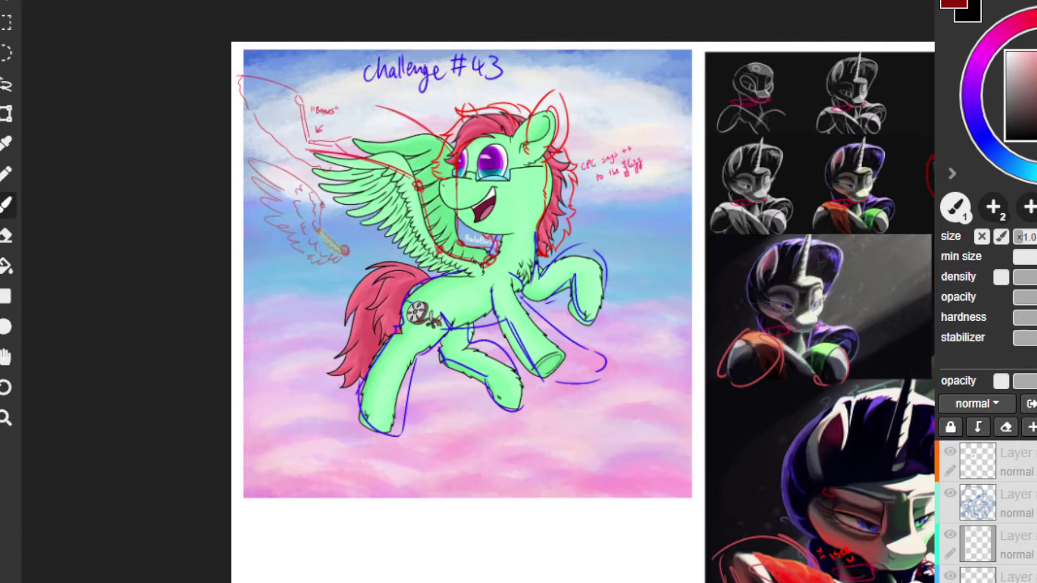
key(ctrl+z)
Colour the small wing diagram's feather layers in green, cyan and violet, and undo the blue arrow beside the challenge title.
mouse_move(329, 60)
mouse_down()
mouse_move(319, 82)
mouse_move(333, 84)
mouse_up()
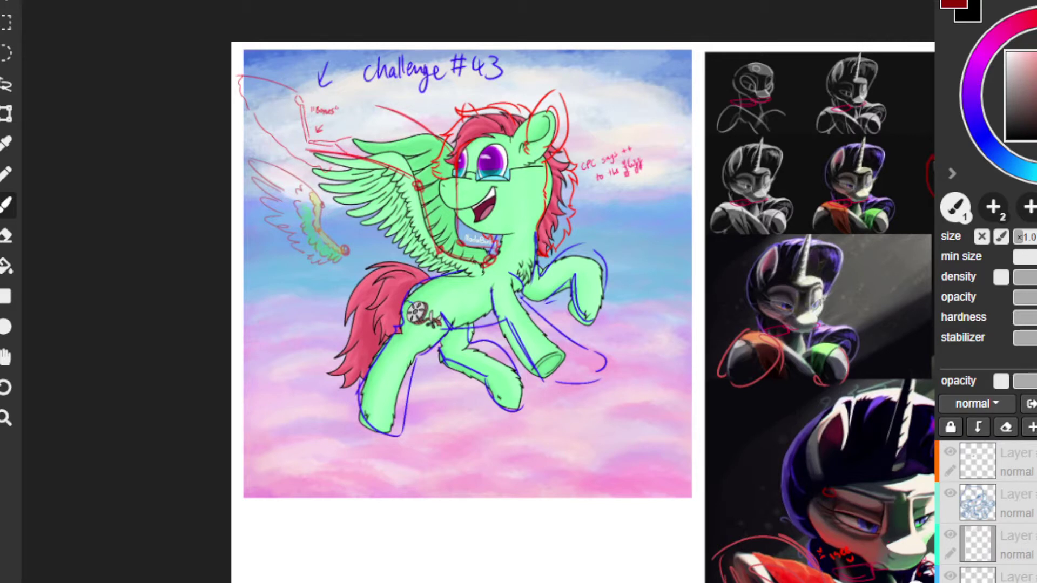
key(ctrl+z)
key(ctrl+z)
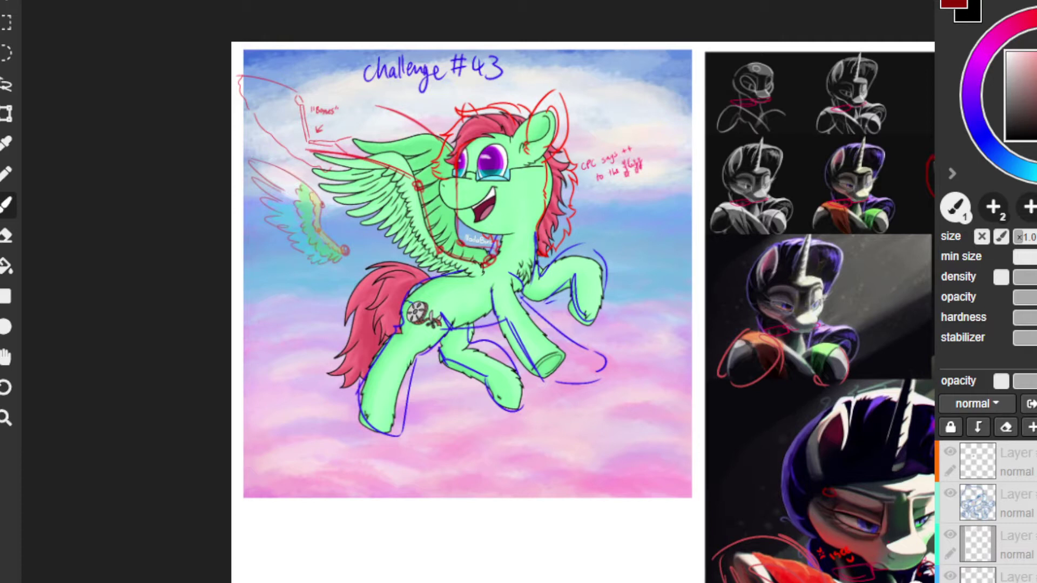
mouse_move(266, 193)
mouse_down()
mouse_move(292, 194)
mouse_move(265, 173)
mouse_move(294, 177)
mouse_up()
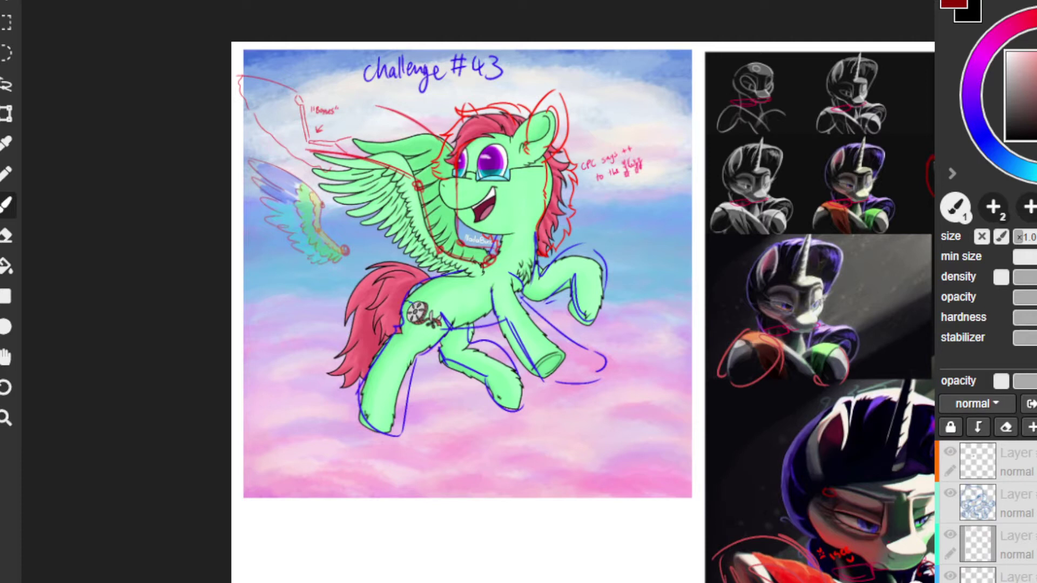
Try strokes along the leading edge of the small coloured wing diagram, and undo them.
drag(356, 231, 331, 229)
key(ctrl+z)
key(ctrl+z)
key(ctrl+z)
drag(313, 199, 316, 214)
drag(316, 216, 331, 243)
key(ctrl+z)
key(ctrl+z)
key(ctrl+z)
Try lines down the wrist and outer feathers of the small coloured wing diagram, and undo them.
drag(298, 187, 306, 214)
drag(307, 210, 322, 256)
key(ctrl+z)
key(ctrl+z)
drag(315, 196, 317, 237)
key(ctrl+z)
mouse_move(252, 161)
mouse_down()
mouse_move(297, 185)
mouse_move(282, 189)
mouse_up()
mouse_move(267, 187)
mouse_down()
mouse_move(287, 198)
mouse_move(283, 289)
mouse_up()
key(ctrl+z)
key(ctrl+z)
key(ctrl+z)
key(ctrl+z)
Write "inside" in red below the small coloured wing diagram with an arrow pointing up to it.
click(283, 280)
drag(289, 283, 290, 289)
drag(291, 285, 297, 286)
drag(293, 311, 294, 312)
drag(292, 349, 291, 350)
key(ctrl+z)
key(ctrl+z)
Try short strokes beside the shoulder joint of the small coloured wing diagram, and undo them.
mouse_move(335, 246)
mouse_down()
mouse_move(324, 266)
mouse_move(333, 271)
mouse_up()
drag(345, 247, 343, 268)
drag(354, 248, 347, 269)
key(ctrl+z)
key(ctrl+z)
key(ctrl+z)
key(ctrl+z)
key(ctrl+z)
Try a blue arrow pointing at the "challenge #43" title, and undo it.
drag(547, 65, 508, 68)
drag(522, 76, 529, 57)
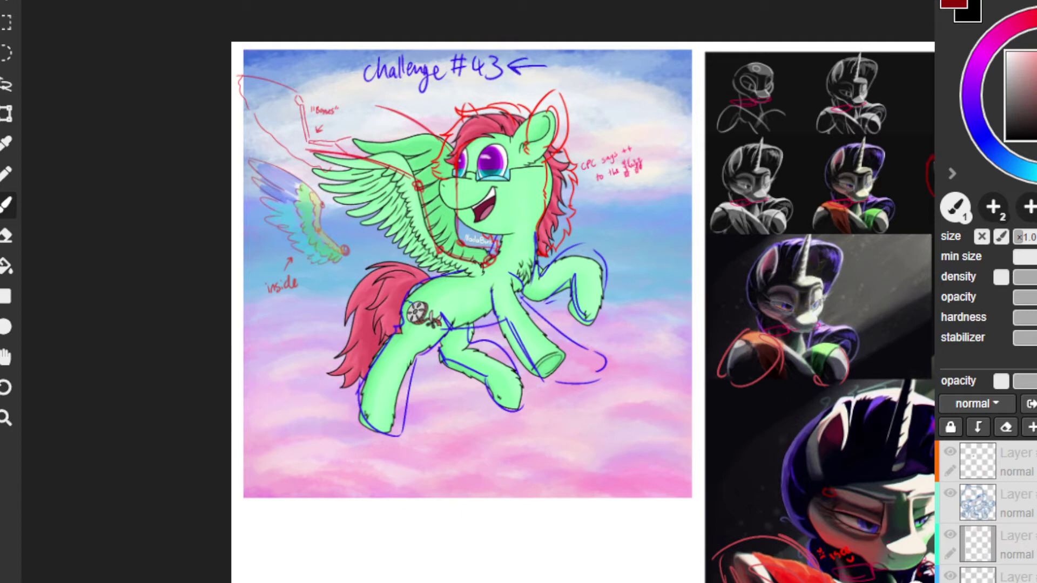
key(ctrl+z)
key(ctrl+z)
Draw three red joint circles below the fluff note and test connecting strokes between the two nearest the picture's edge.
drag(647, 183, 638, 214)
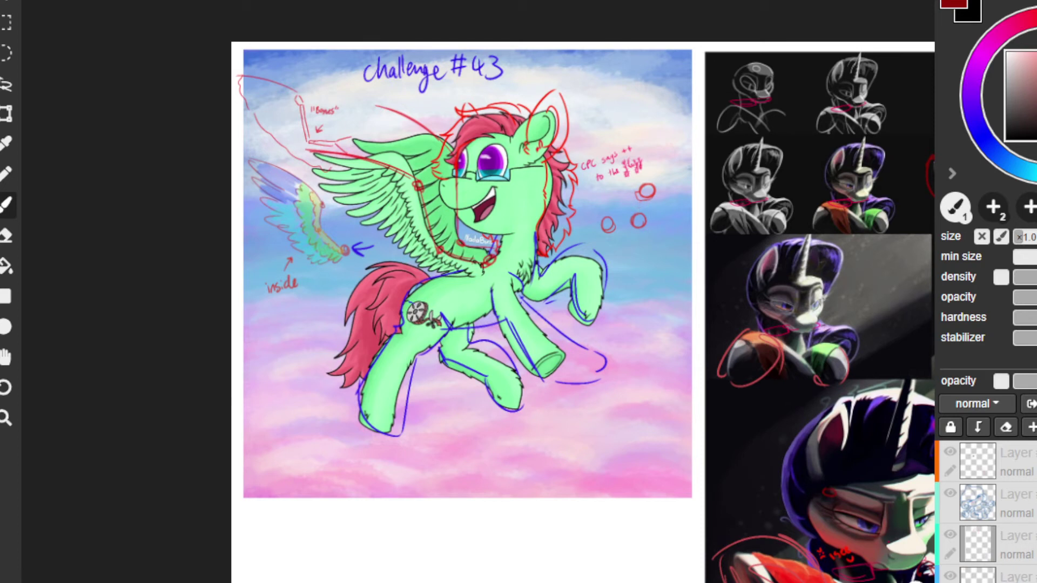
mouse_move(643, 200)
mouse_down()
mouse_move(635, 212)
mouse_move(652, 215)
mouse_move(642, 227)
mouse_move(652, 213)
mouse_move(647, 224)
mouse_up()
key(ctrl+z)
key(ctrl+z)
key(ctrl+z)
key(ctrl+z)
key(ctrl+z)
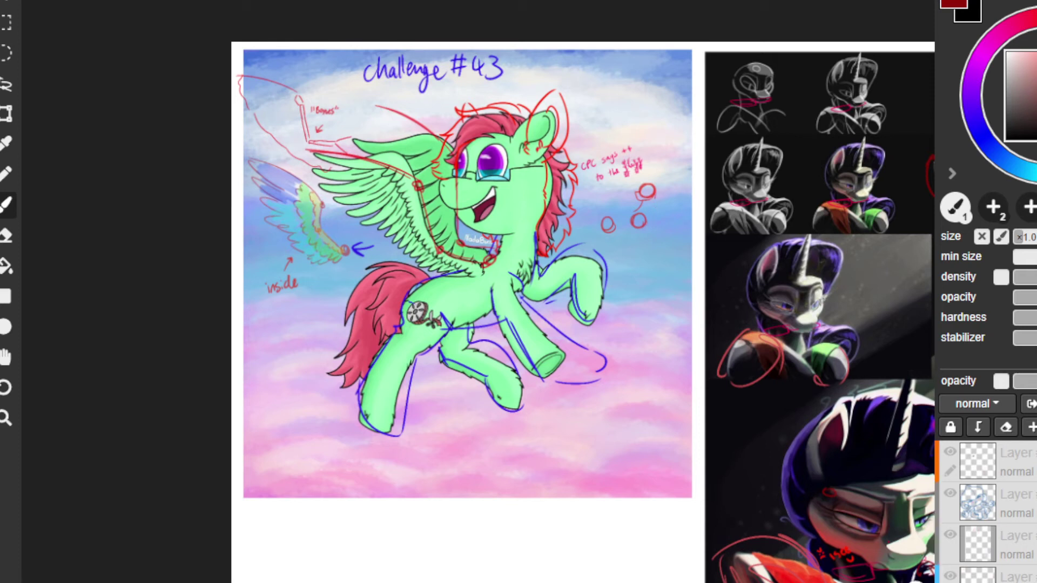
Add red limb segments around and between the joint circles to build a jointed construction sketch.
mouse_move(655, 199)
mouse_down()
mouse_move(647, 224)
mouse_move(666, 252)
mouse_up()
drag(652, 210, 668, 227)
drag(633, 228, 664, 259)
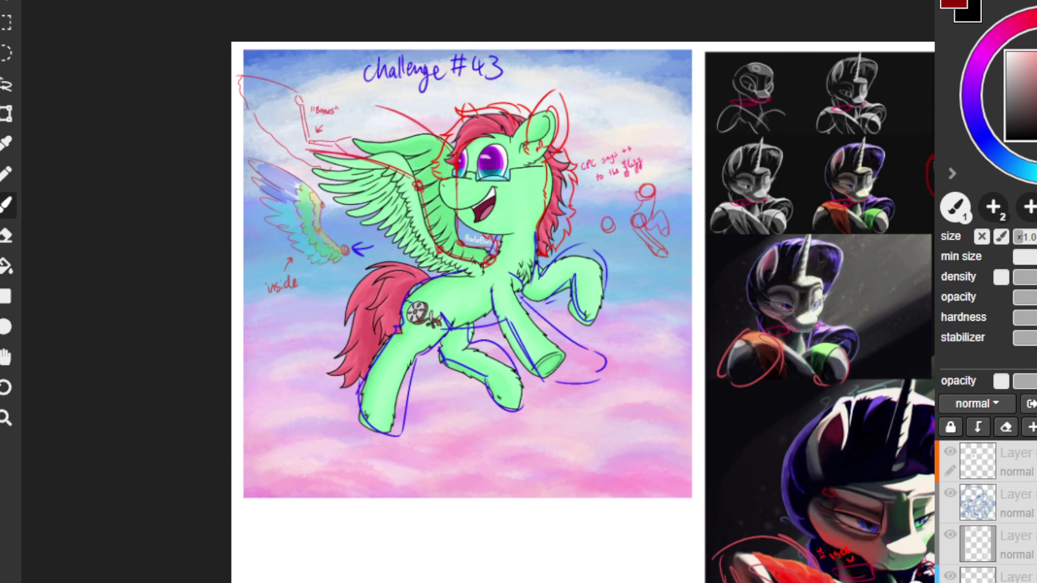
mouse_move(603, 229)
mouse_down()
mouse_move(574, 252)
mouse_move(627, 245)
mouse_move(633, 211)
mouse_move(634, 229)
mouse_up()
key(ctrl+z)
key(ctrl+z)
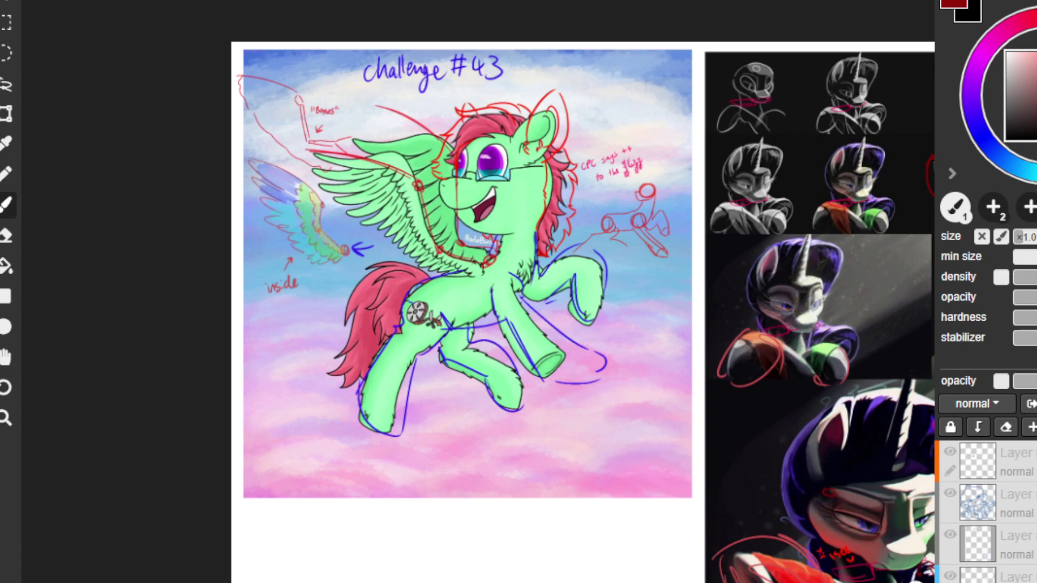